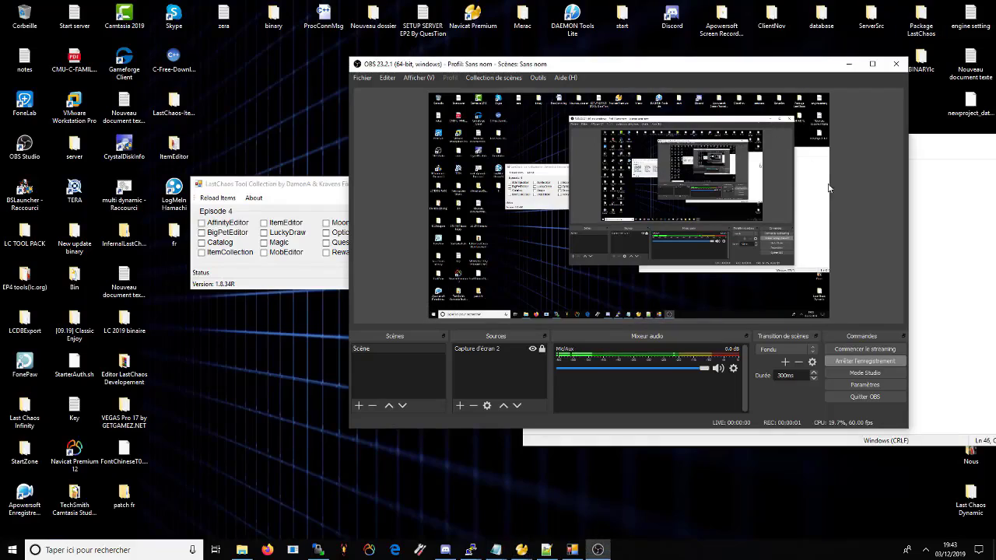
Bring the Notepad episode title forward, minimise Discord and OBS, and switch to the LastChaos Tool Collection window
{"action": "left_click", "coordinate": [938, 241]}
{"action": "left_click", "coordinate": [675, 201]}
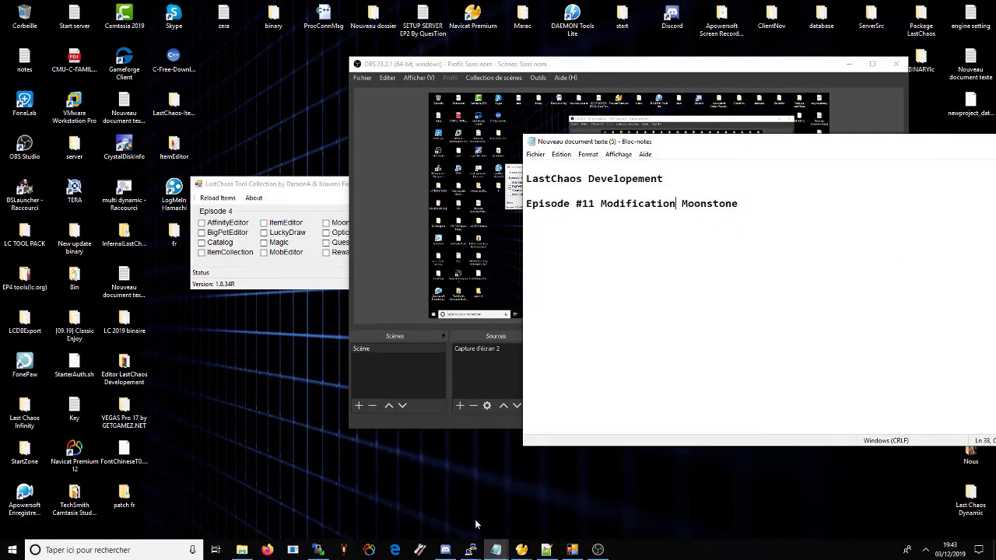
{"action": "left_click", "coordinate": [445, 552]}
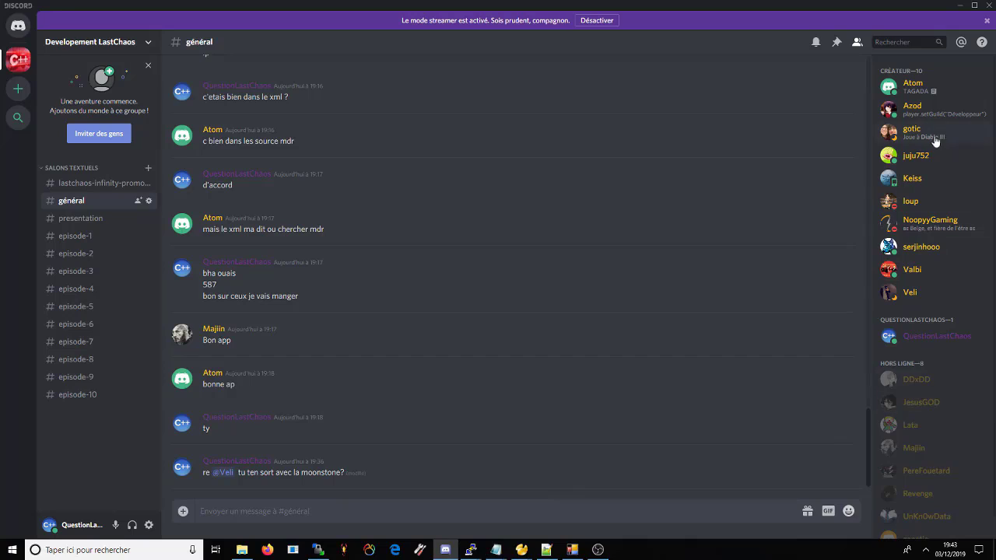
{"action": "left_click", "coordinate": [962, 5]}
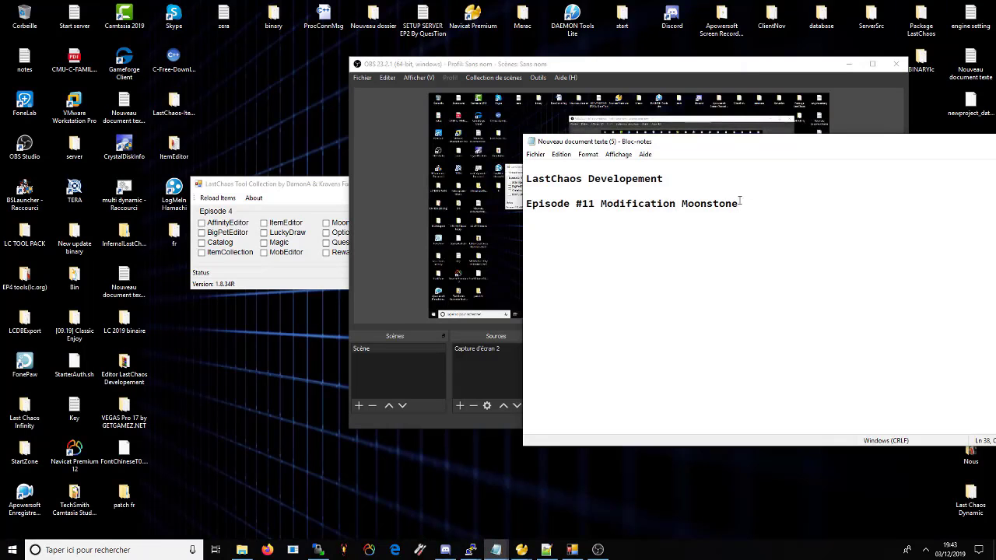
{"action": "left_click", "coordinate": [850, 64]}
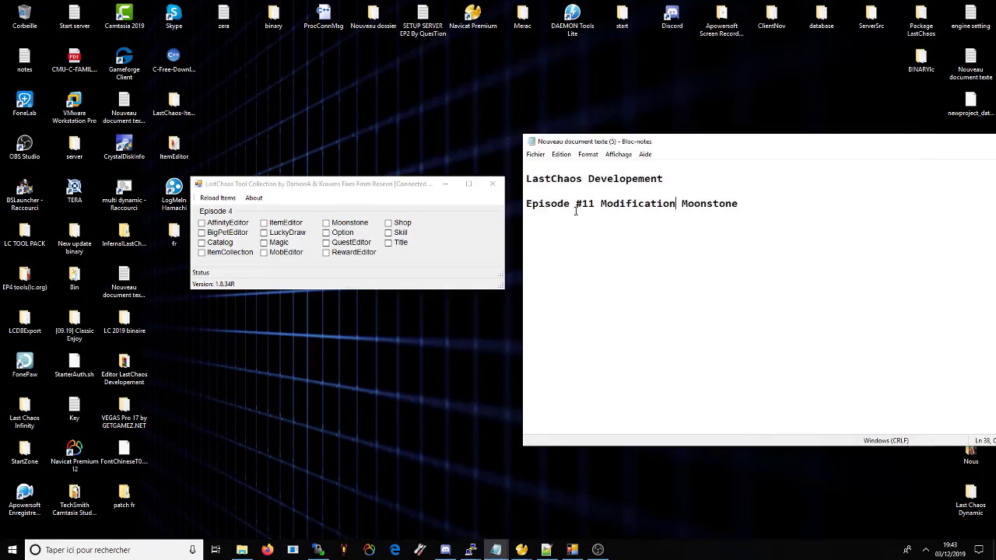
{"action": "left_click", "coordinate": [389, 196]}
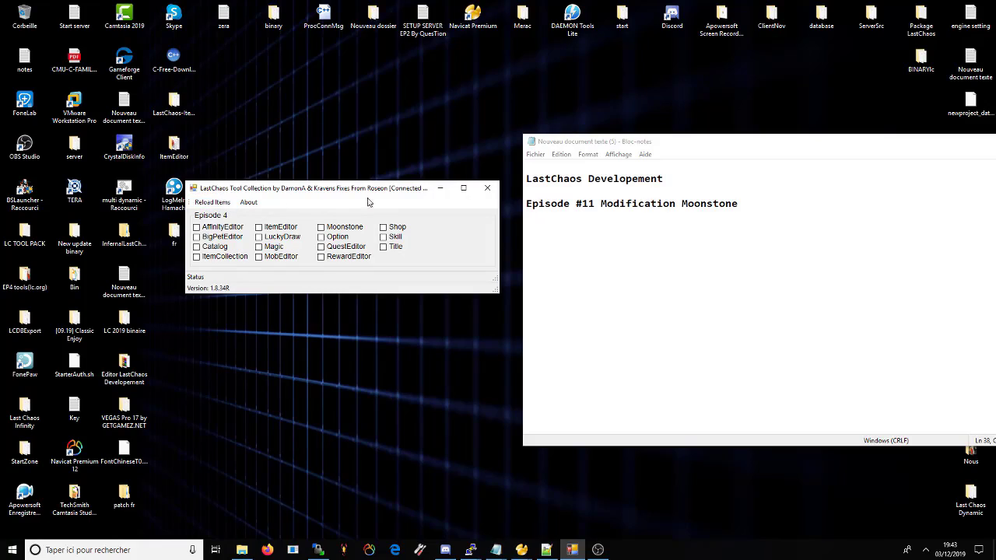
Switch to Navicat, open the t_moonstone_reward table from newproject_data and maximise its window
{"action": "mouse_move", "coordinate": [523, 549]}
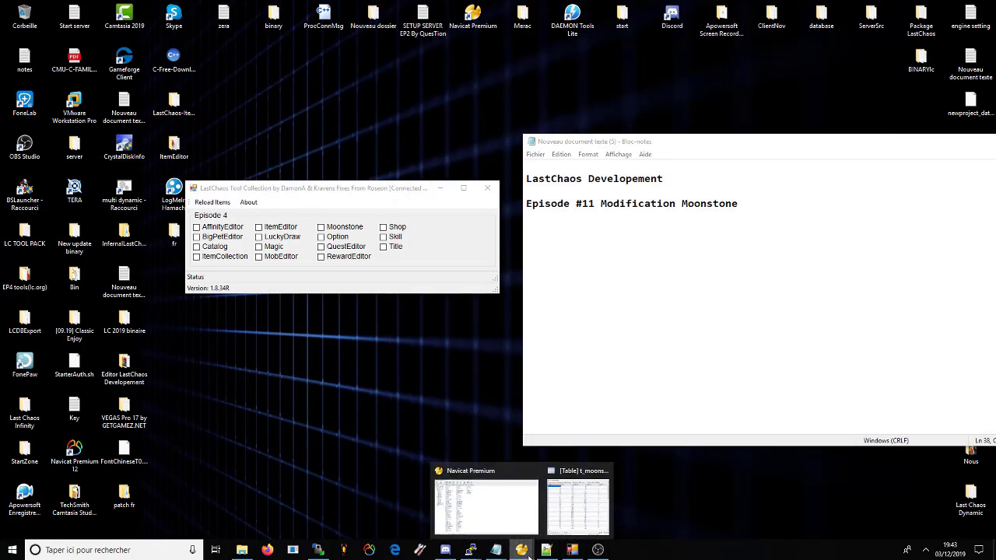
{"action": "left_click", "coordinate": [566, 512]}
{"action": "left_click", "coordinate": [476, 506]}
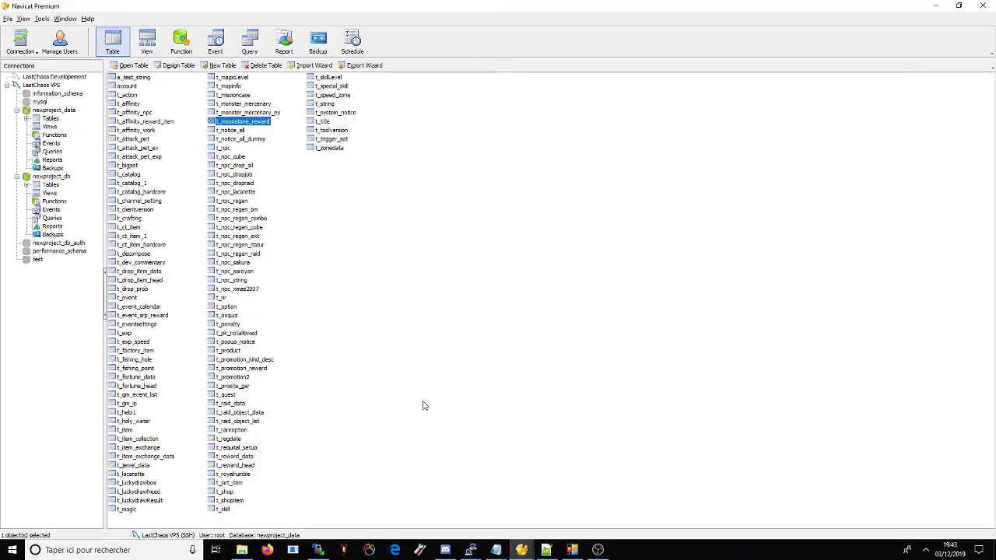
{"action": "double_click", "coordinate": [236, 124]}
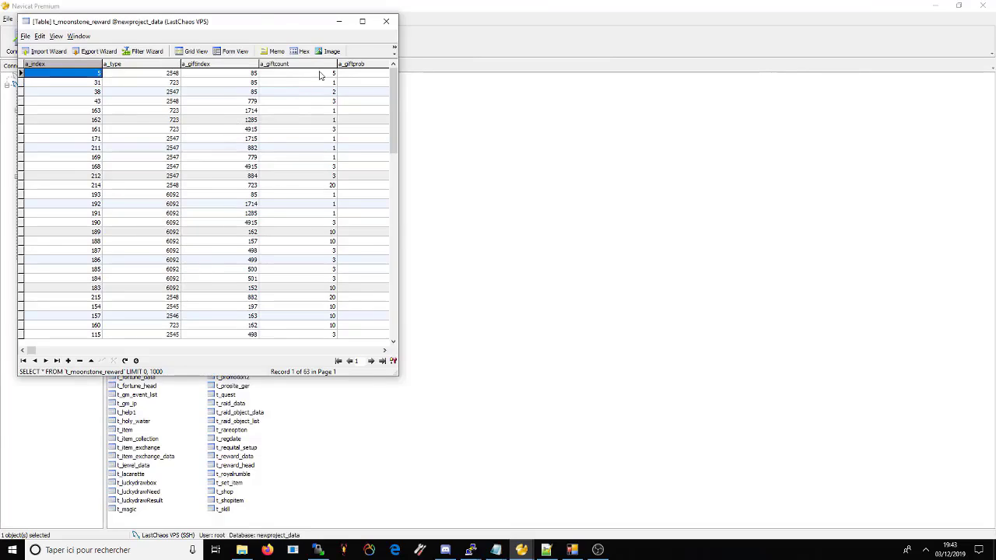
{"action": "double_click", "coordinate": [265, 22]}
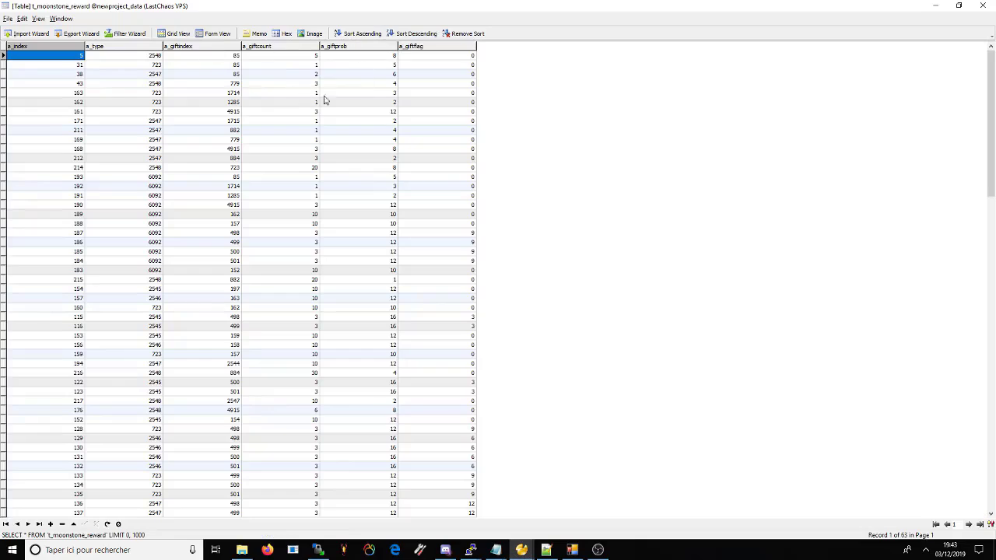
Examine the a_type, a_giftindex, a_giftcount, a_giftprob and a_giftflag columns of t_moonstone_reward, and minimise the database windows
{"action": "left_click", "coordinate": [136, 48]}
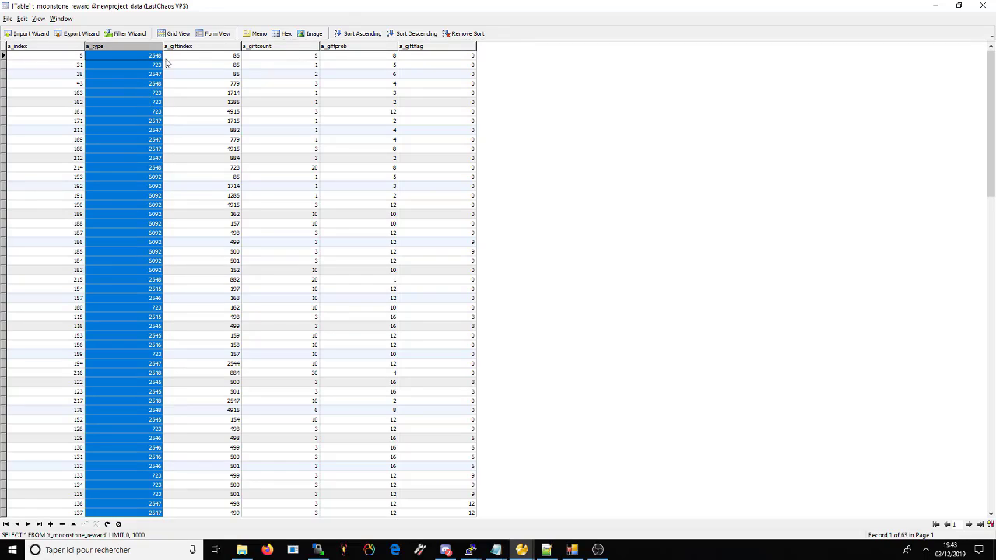
{"action": "left_click", "coordinate": [188, 48]}
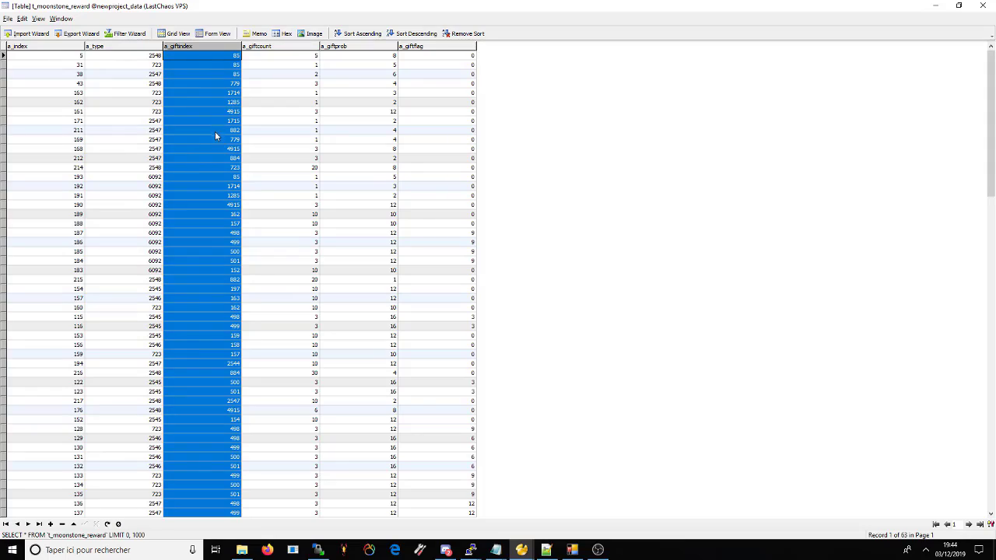
{"action": "left_click", "coordinate": [302, 47]}
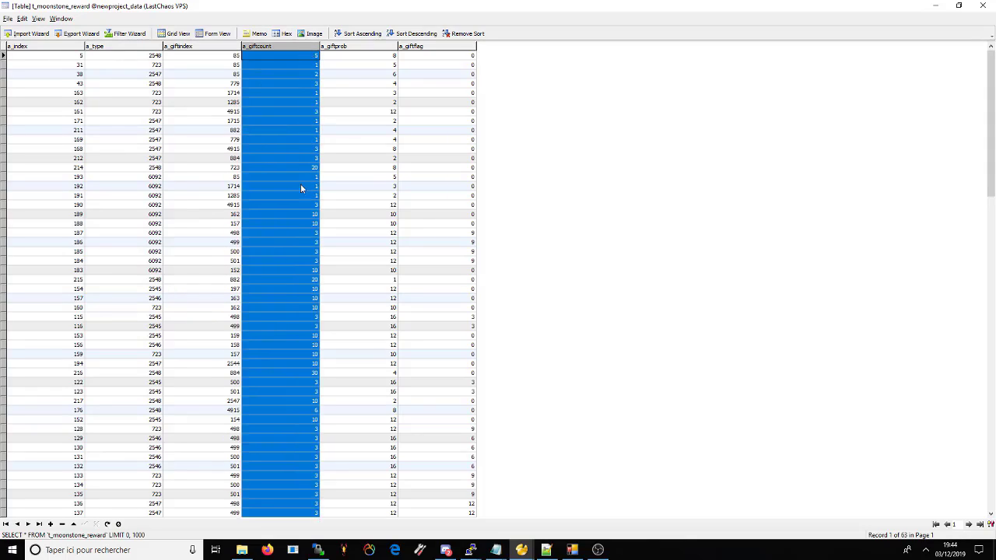
{"action": "left_click", "coordinate": [363, 48]}
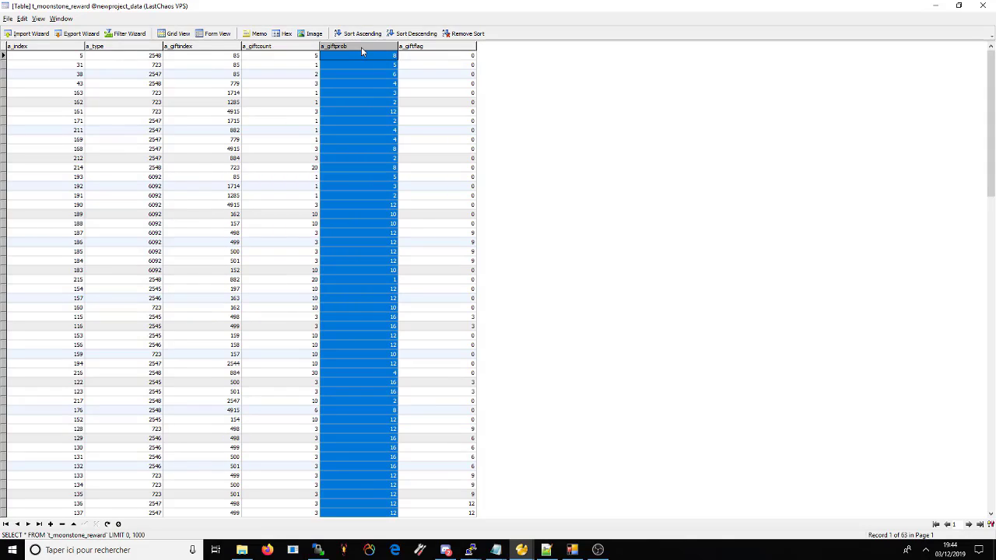
{"action": "left_click", "coordinate": [420, 47]}
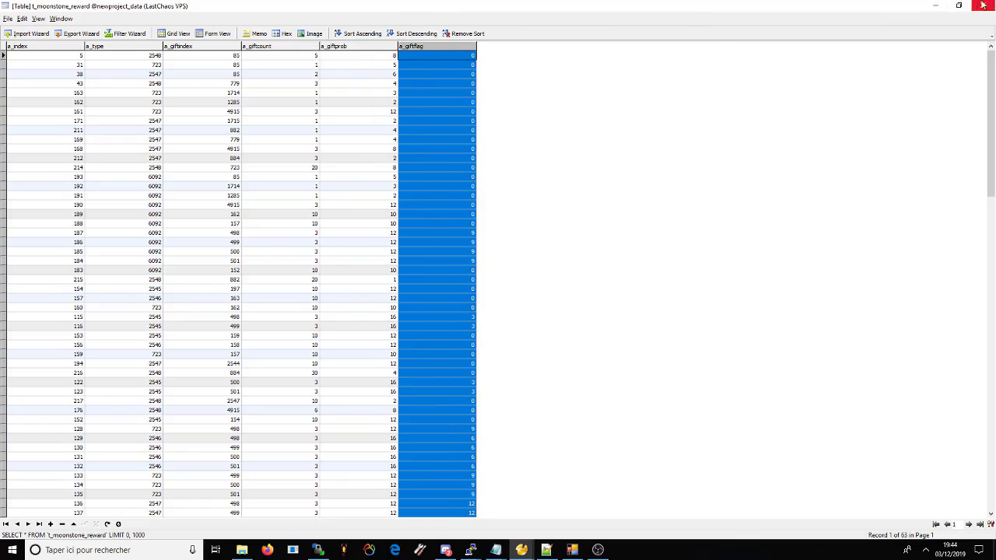
{"action": "left_click", "coordinate": [937, 6]}
{"action": "left_click", "coordinate": [959, 6]}
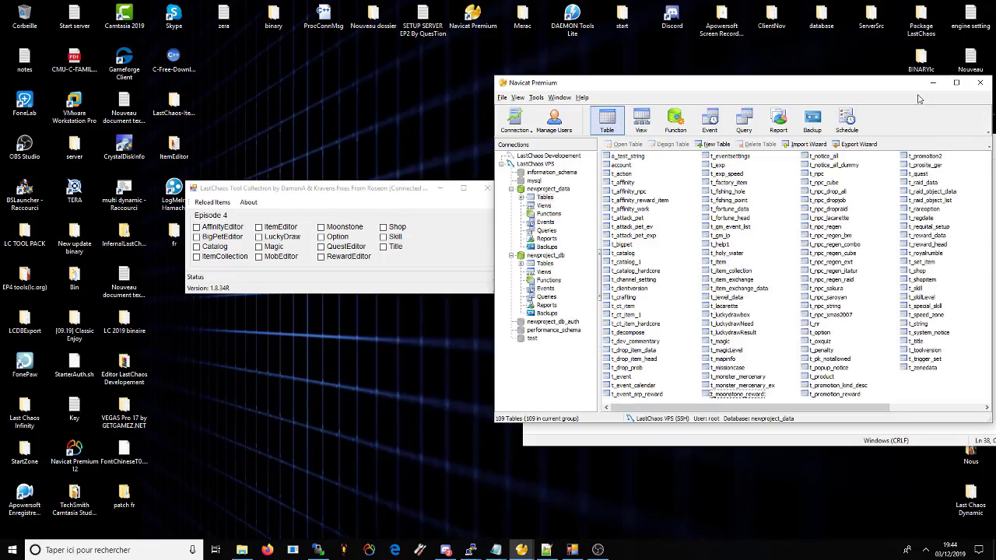
{"action": "left_click", "coordinate": [956, 83]}
{"action": "left_click", "coordinate": [938, 5]}
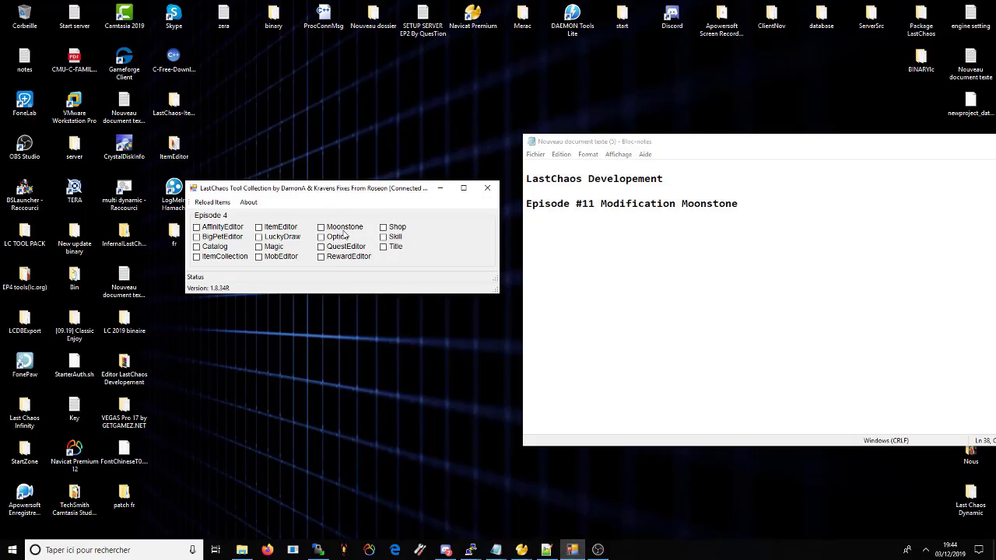
Switch to Navicat and view the blank Add User form for LastChaos VPS without creating a user
{"action": "mouse_move", "coordinate": [521, 550]}
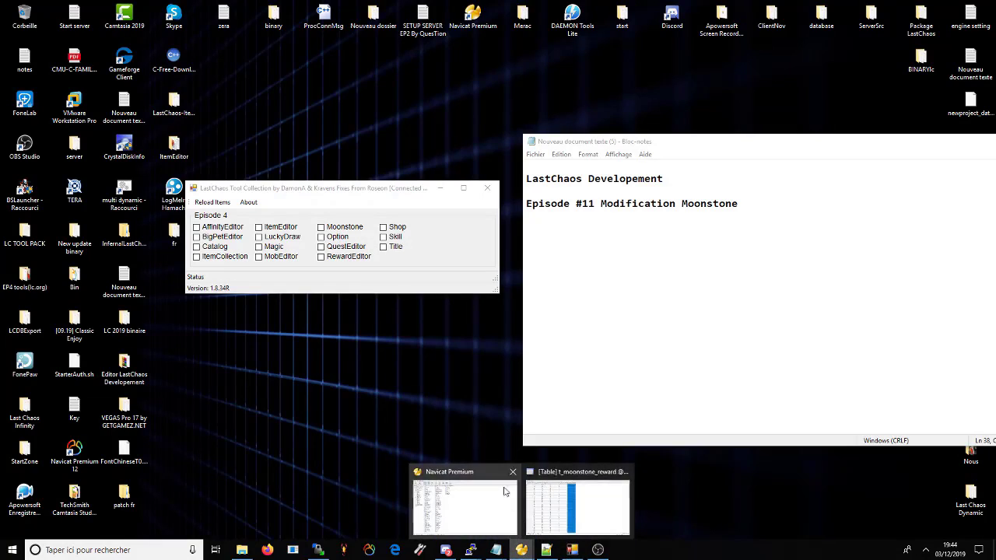
{"action": "left_click", "coordinate": [474, 495]}
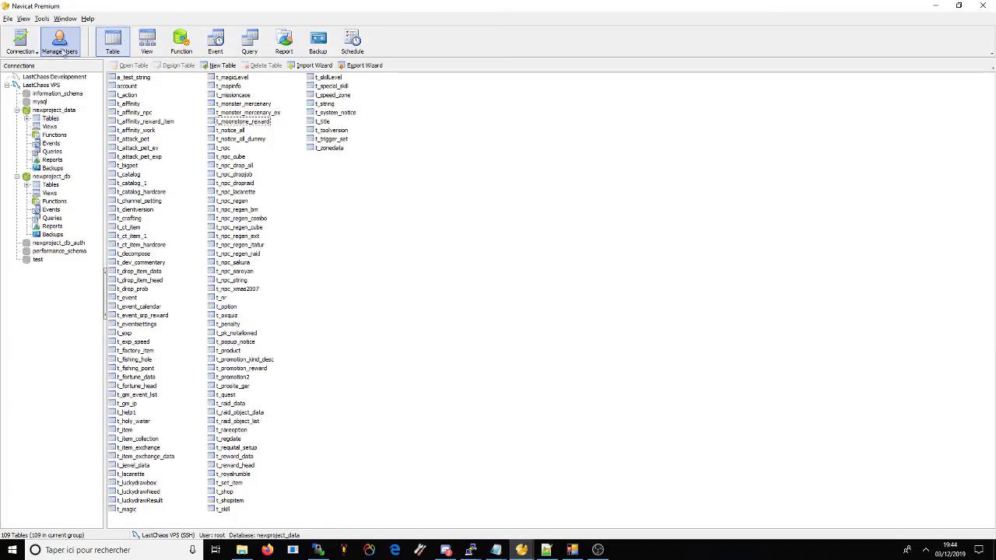
{"action": "left_click", "coordinate": [60, 41]}
{"action": "left_click", "coordinate": [442, 140]}
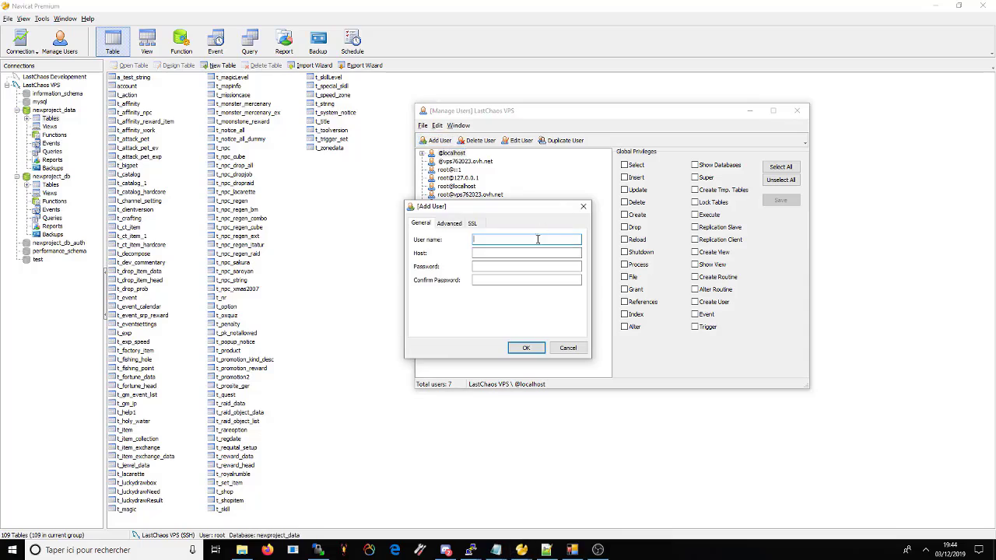
{"action": "left_click", "coordinate": [486, 254]}
{"action": "key", "text": "BackSpace"}
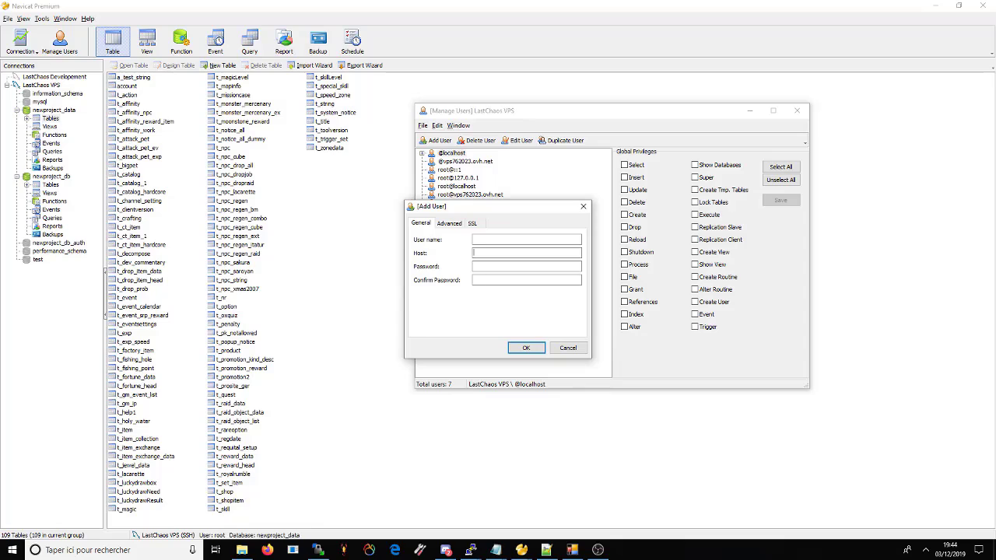
{"action": "left_click", "coordinate": [583, 207]}
{"action": "left_click", "coordinate": [797, 111]}
{"action": "left_click", "coordinate": [935, 6]}
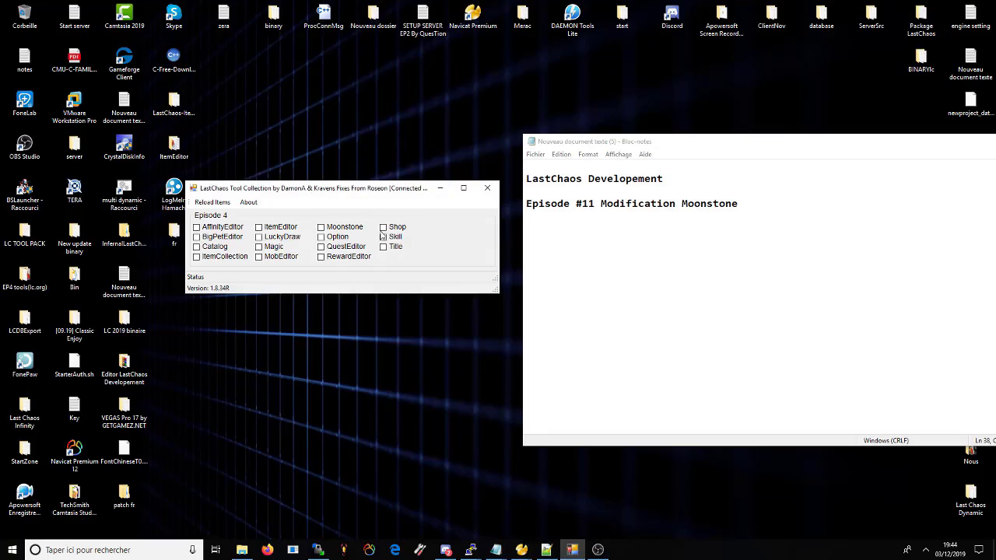
Launch the Moonstone editor from the tool collection and load the reward items of the first moonstone category
{"action": "left_click", "coordinate": [328, 229]}
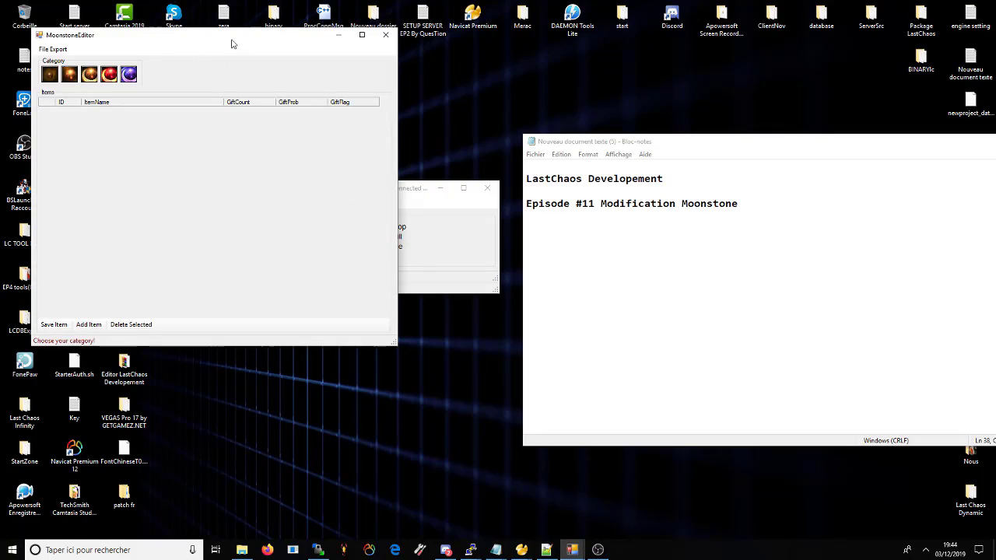
{"action": "left_click_drag", "start_coordinate": [234, 35], "coordinate": [296, 78]}
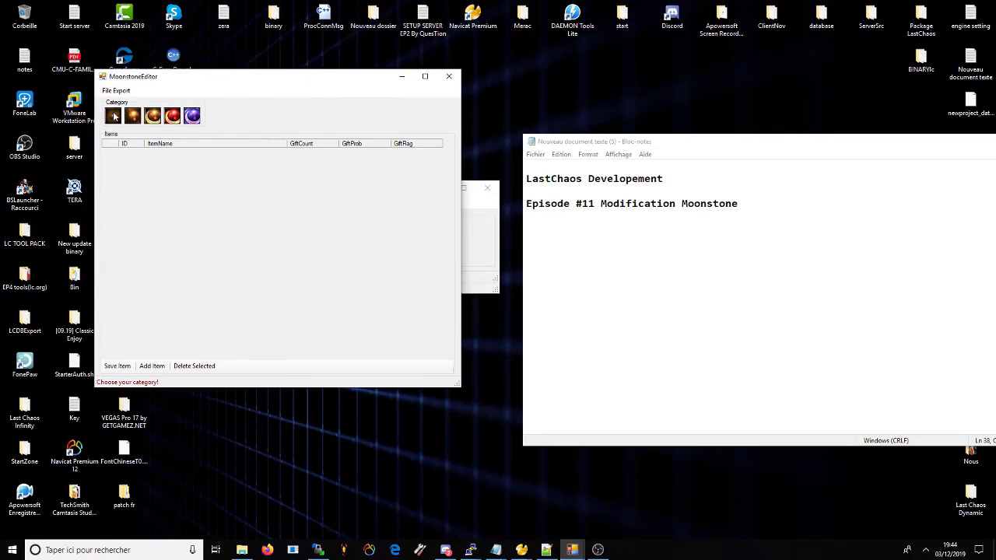
{"action": "left_click", "coordinate": [114, 115]}
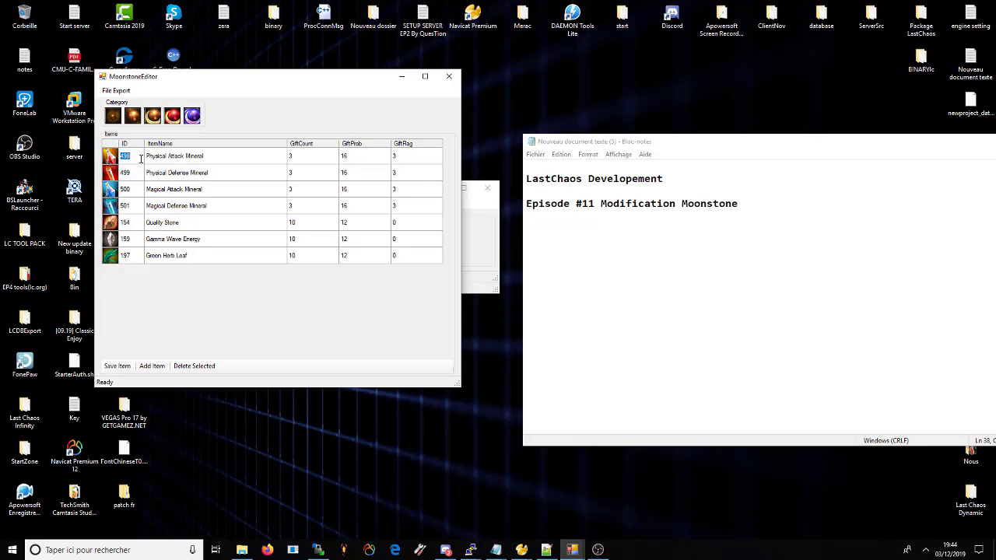
Set the Physical Attack Mineral row's ID to 85 and its GiftCount to 1
{"action": "type", "text": "5"}
{"action": "key", "text": "Return"}
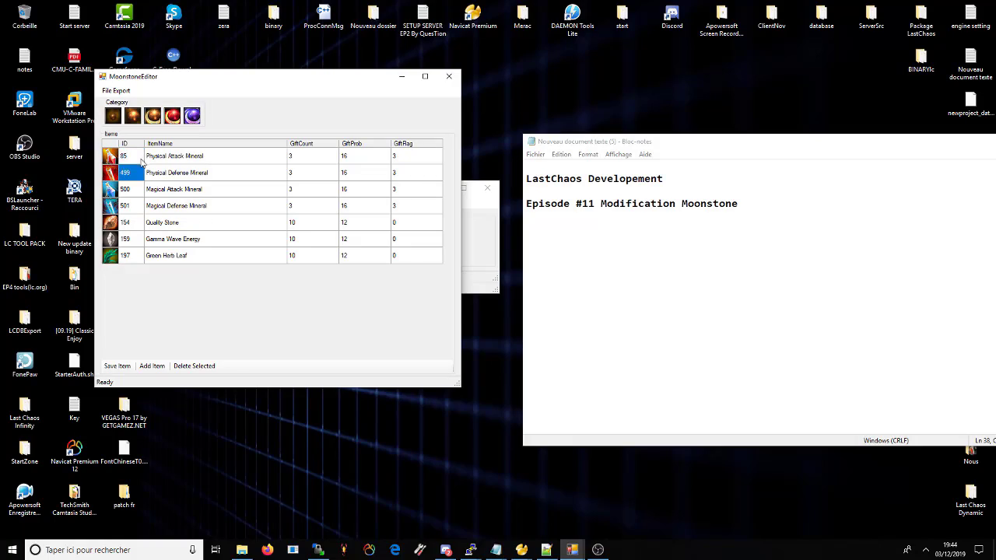
{"action": "left_click", "coordinate": [331, 160]}
{"action": "left_click", "coordinate": [325, 162]}
{"action": "type", "text": "1"}
{"action": "key", "text": "Return"}
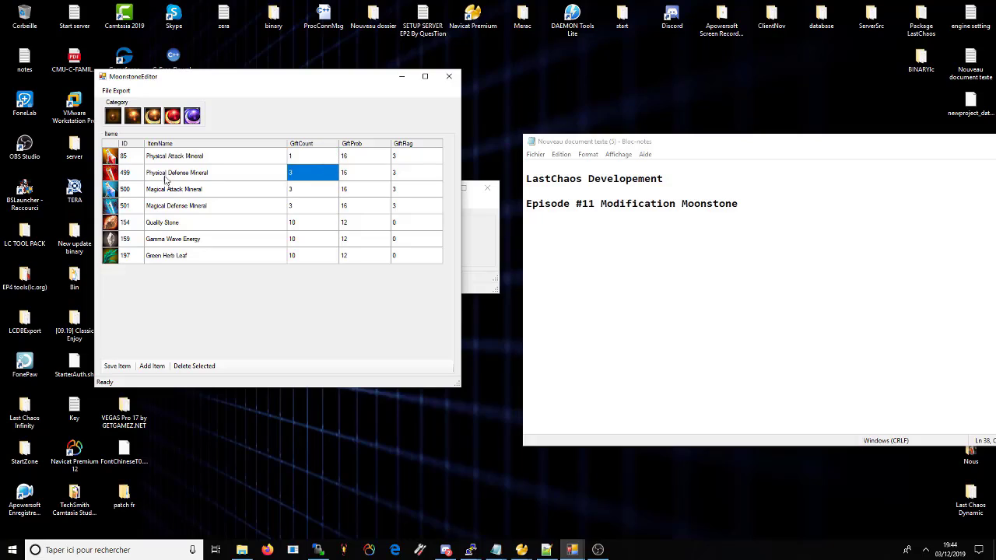
Set the Physical Defense Mineral row's ID to 723
{"action": "left_click", "coordinate": [129, 173]}
{"action": "left_click", "coordinate": [138, 173]}
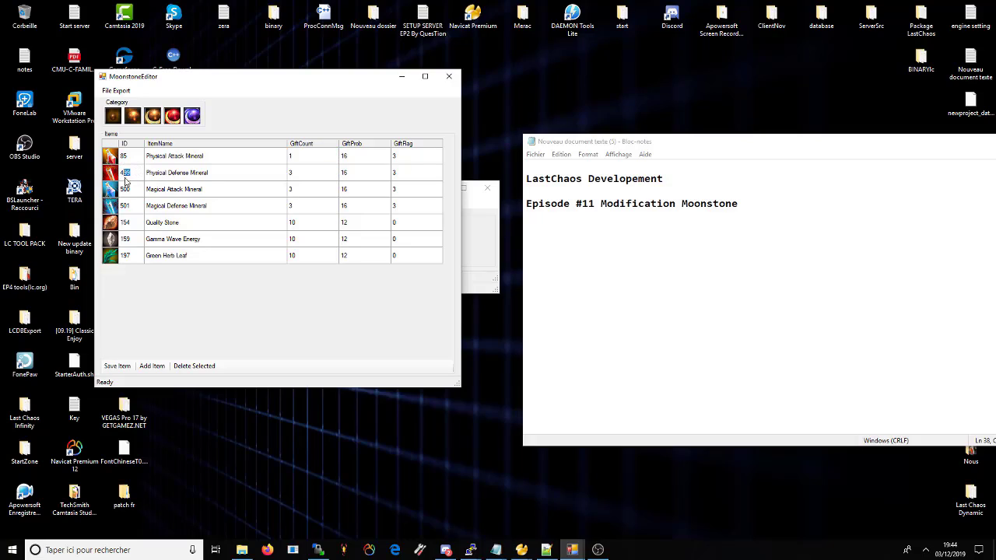
{"action": "type", "text": "512"}
{"action": "key", "text": "Return"}
{"action": "left_click", "coordinate": [132, 178]}
{"action": "left_click", "coordinate": [129, 179]}
{"action": "type", "text": "723"}
{"action": "key", "text": "Return"}
Launch StrEditorEp4 from the StringEditor EP4 Heretik folder in Editor LastChaos Developement and place it beside the Moonstone editor
{"action": "left_click", "coordinate": [242, 550]}
{"action": "left_click", "coordinate": [242, 550]}
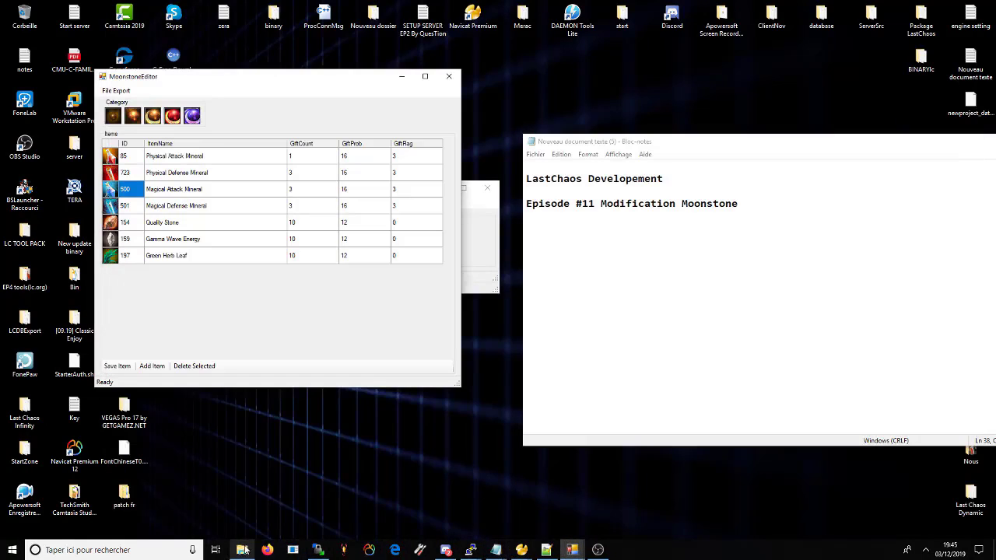
{"action": "left_click_drag", "start_coordinate": [220, 79], "coordinate": [327, 89]}
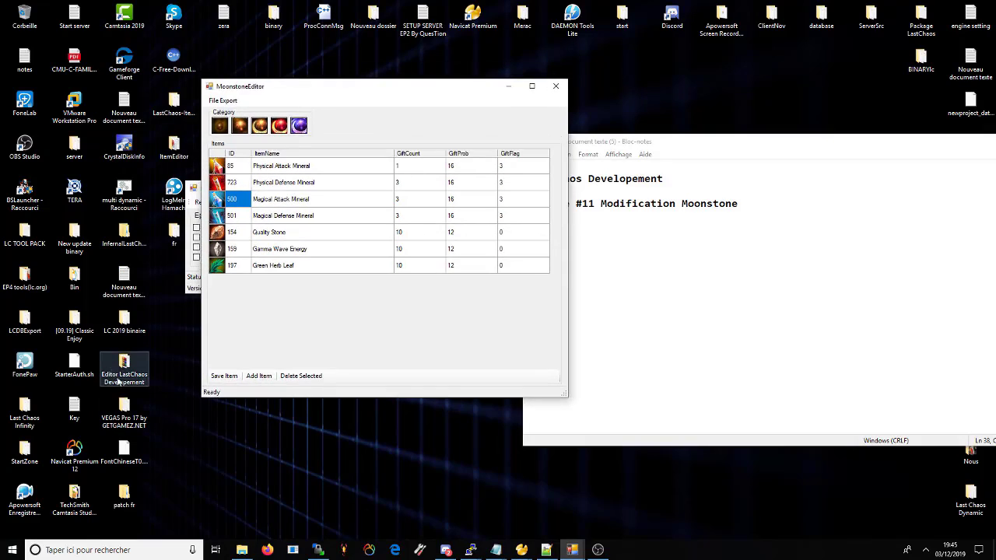
{"action": "double_click", "coordinate": [121, 375]}
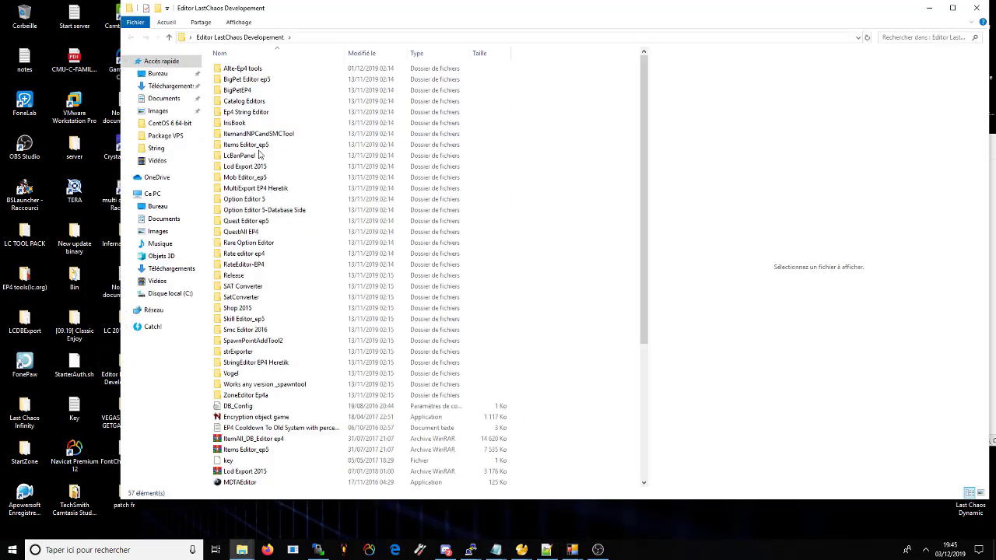
{"action": "left_click", "coordinate": [244, 365]}
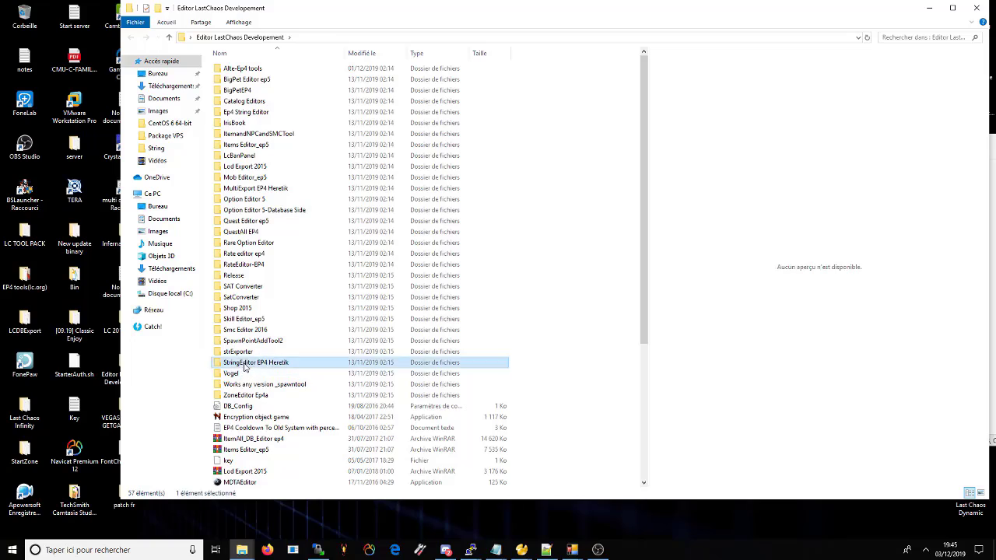
{"action": "double_click", "coordinate": [245, 365]}
{"action": "double_click", "coordinate": [242, 114]}
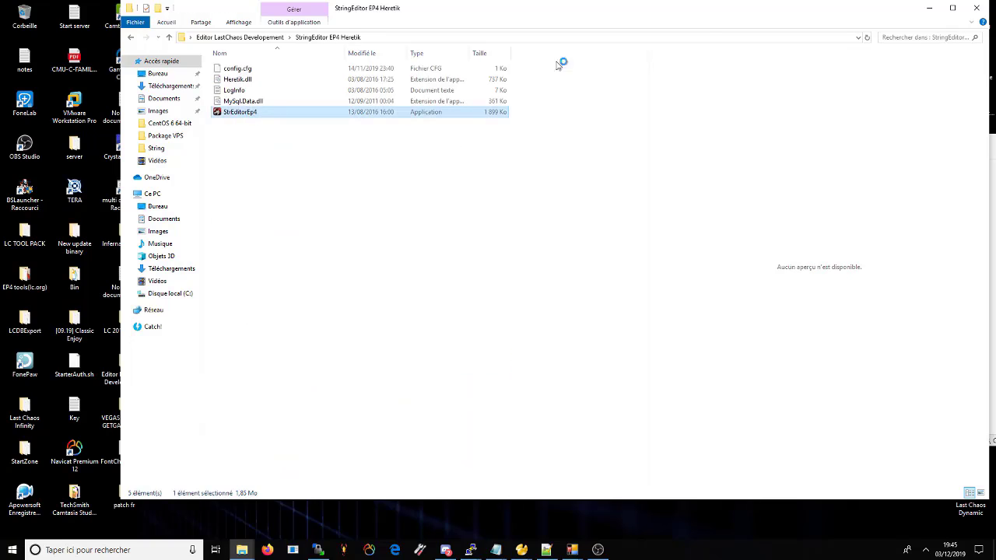
{"action": "left_click", "coordinate": [929, 8]}
{"action": "left_click_drag", "start_coordinate": [634, 161], "coordinate": [934, 161]}
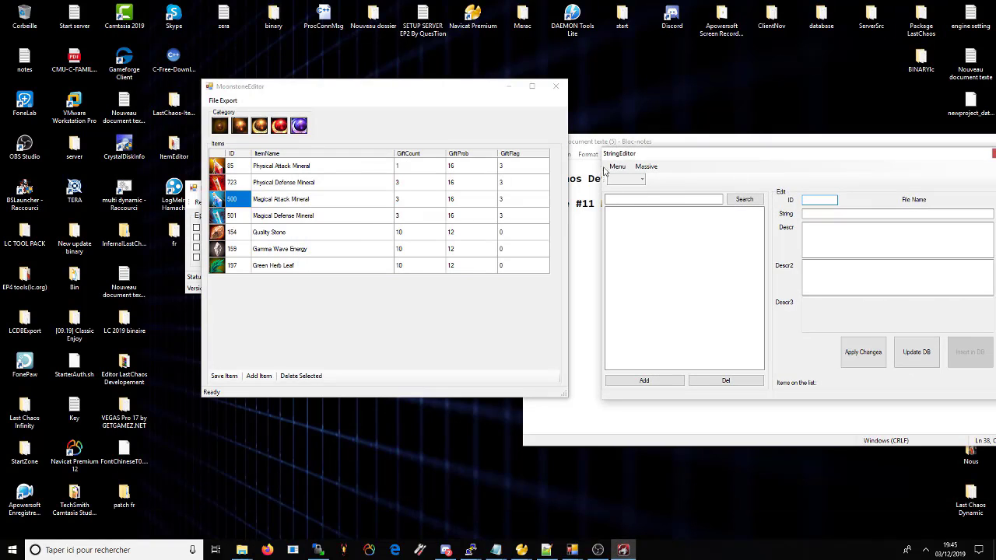
Open the string file strItem_us.lod from ClientNov's Local\us\String folder in the string editor
{"action": "left_click", "coordinate": [607, 164]}
{"action": "left_click", "coordinate": [615, 177]}
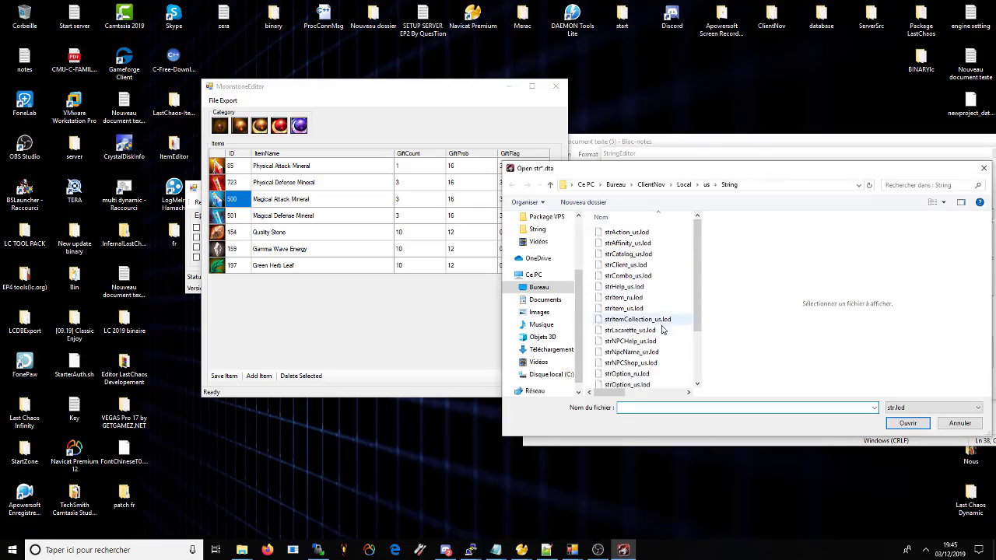
{"action": "scroll", "coordinate": [622, 323], "scroll_direction": "down", "scroll_amount": 2}
{"action": "scroll", "coordinate": [634, 316], "scroll_direction": "up", "scroll_amount": 2}
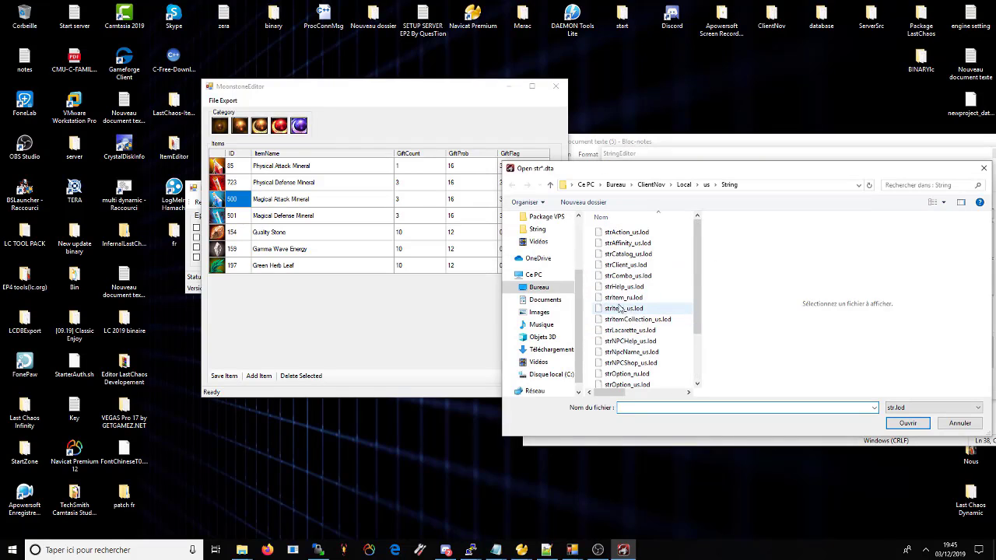
{"action": "double_click", "coordinate": [624, 309]}
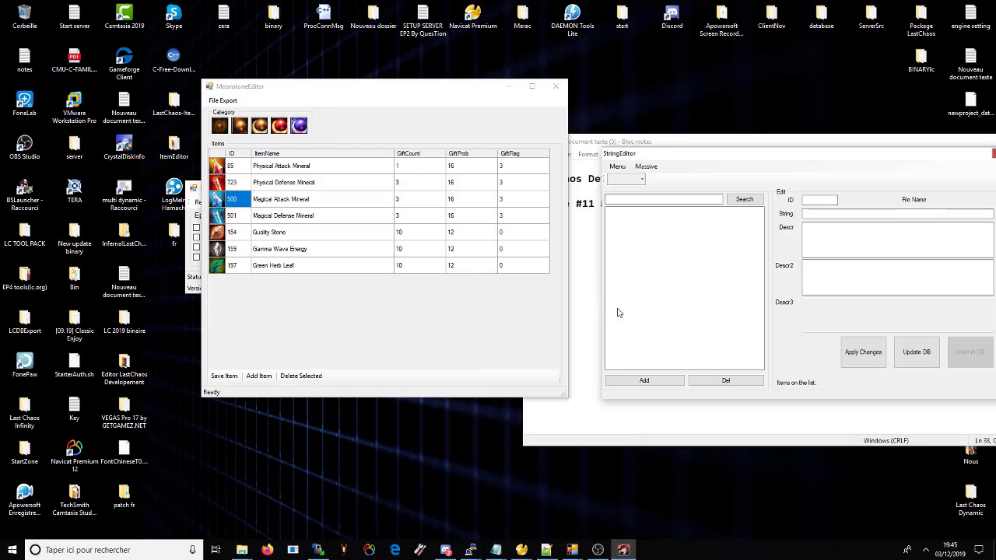
Search the item strings for "potio" and set the Magical Attack Mineral row's ID to 43, Small Healing Potion
{"action": "left_click", "coordinate": [666, 202]}
{"action": "type", "text": "p"}
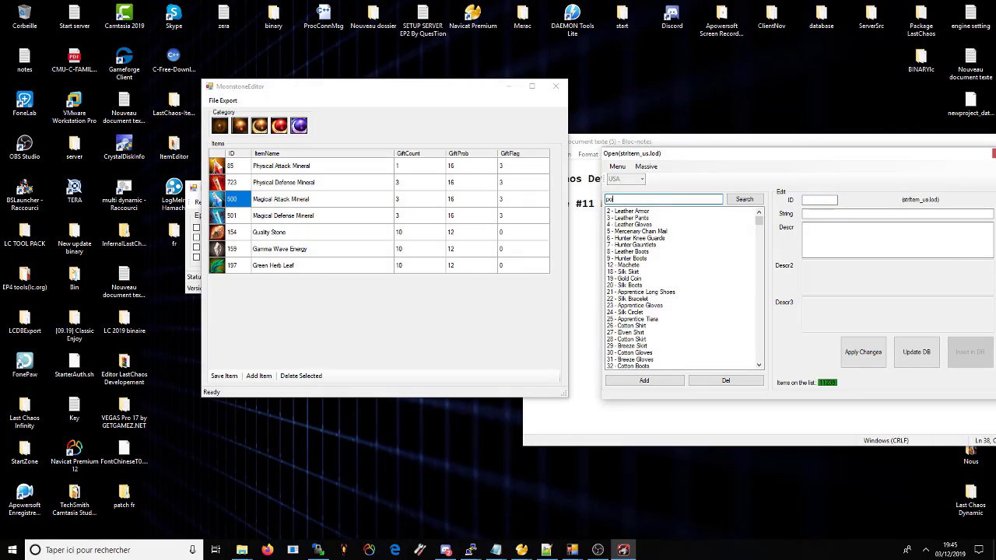
{"action": "type", "text": "otio"}
{"action": "left_click", "coordinate": [745, 199]}
{"action": "left_click", "coordinate": [638, 211]}
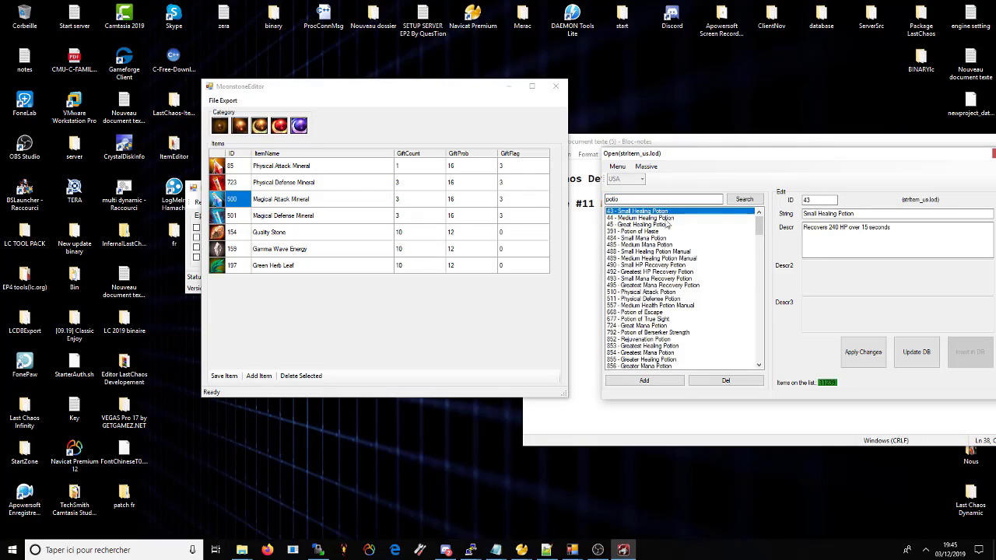
{"action": "double_click", "coordinate": [820, 200]}
{"action": "key", "text": "ctrl+c"}
{"action": "left_click", "coordinate": [233, 199]}
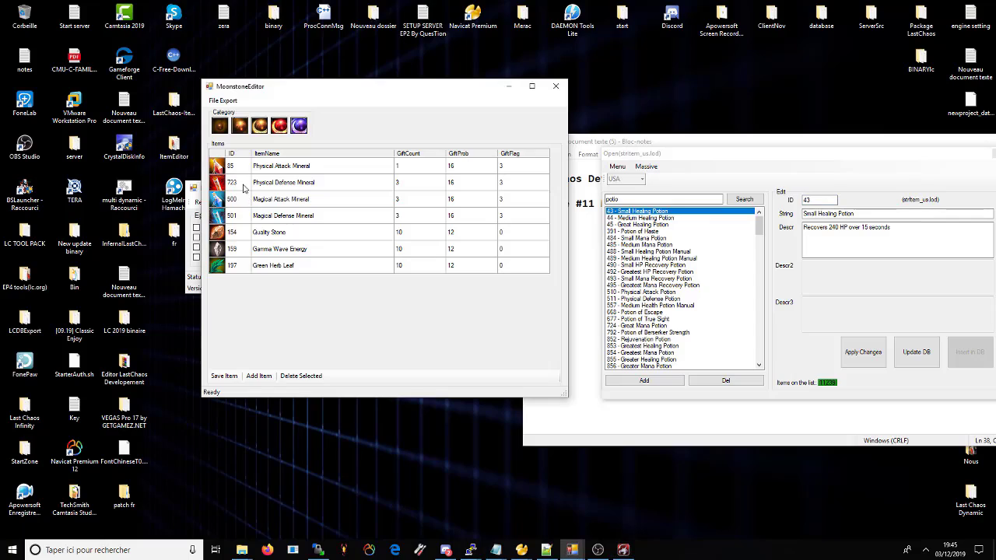
{"action": "left_click", "coordinate": [241, 200]}
{"action": "key", "text": "ctrl+v"}
{"action": "key", "text": "Return"}
Look up Potion of Escape among the found potions and set the Magical Defense Mineral row's ID to 668
{"action": "left_click", "coordinate": [658, 202]}
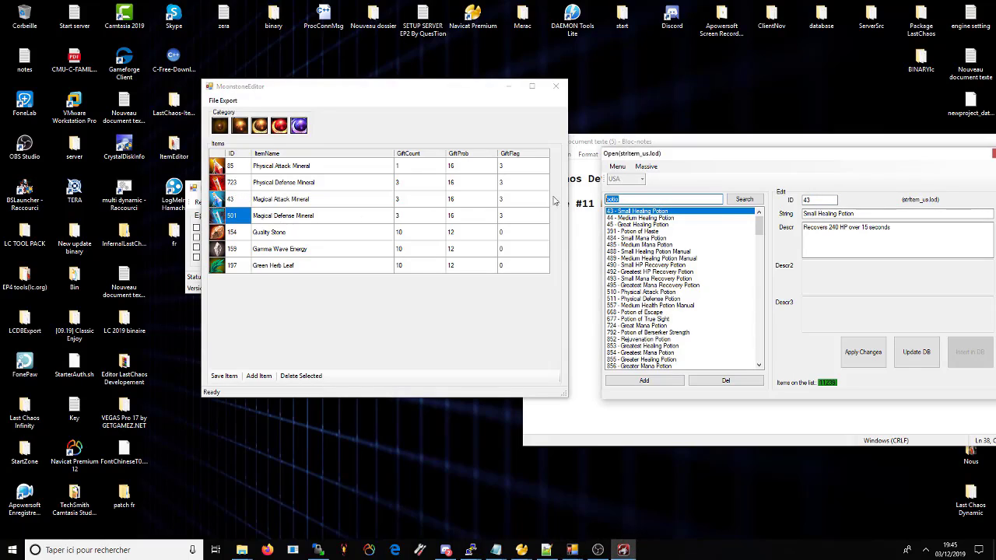
{"action": "left_click", "coordinate": [660, 326]}
{"action": "key", "text": "Up"}
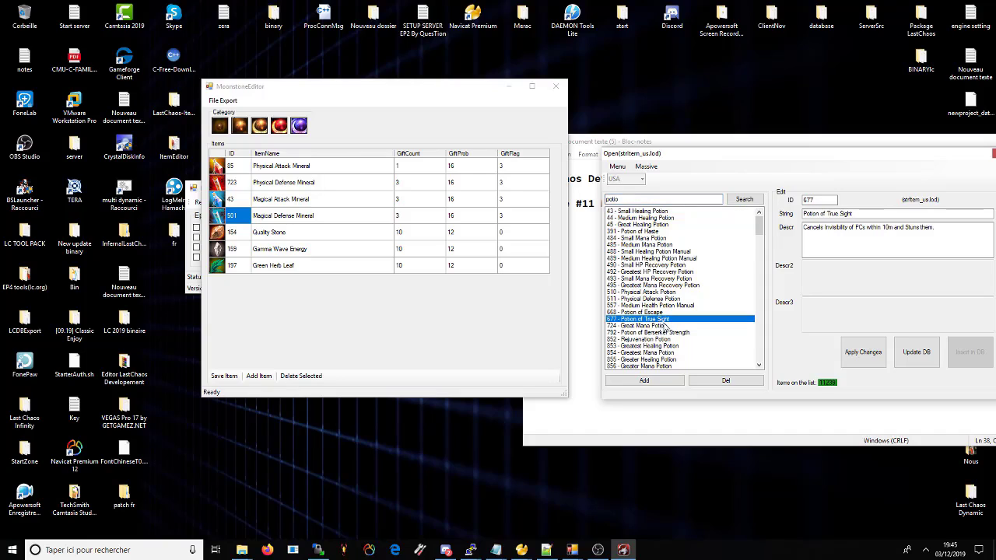
{"action": "left_click", "coordinate": [659, 312]}
{"action": "double_click", "coordinate": [809, 200]}
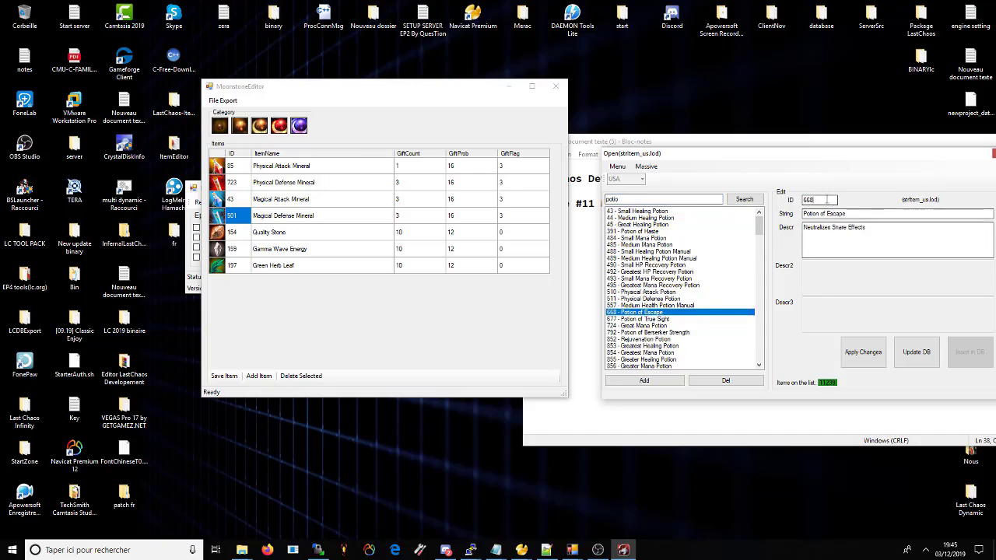
{"action": "key", "text": "ctrl+c"}
{"action": "left_click", "coordinate": [243, 218]}
{"action": "key", "text": "ctrl+v"}
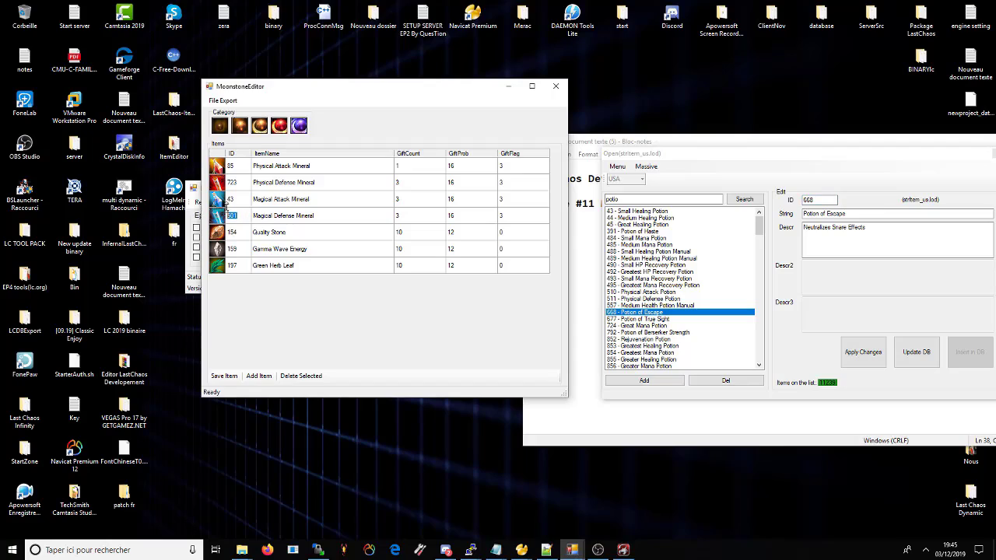
{"action": "key", "text": "Return"}
Search the item strings for 723 and check the Moon Stone and Beraff Bow entries
{"action": "left_click_drag", "start_coordinate": [641, 200], "coordinate": [543, 207]}
{"action": "type", "text": "723"}
{"action": "left_click", "coordinate": [656, 212]}
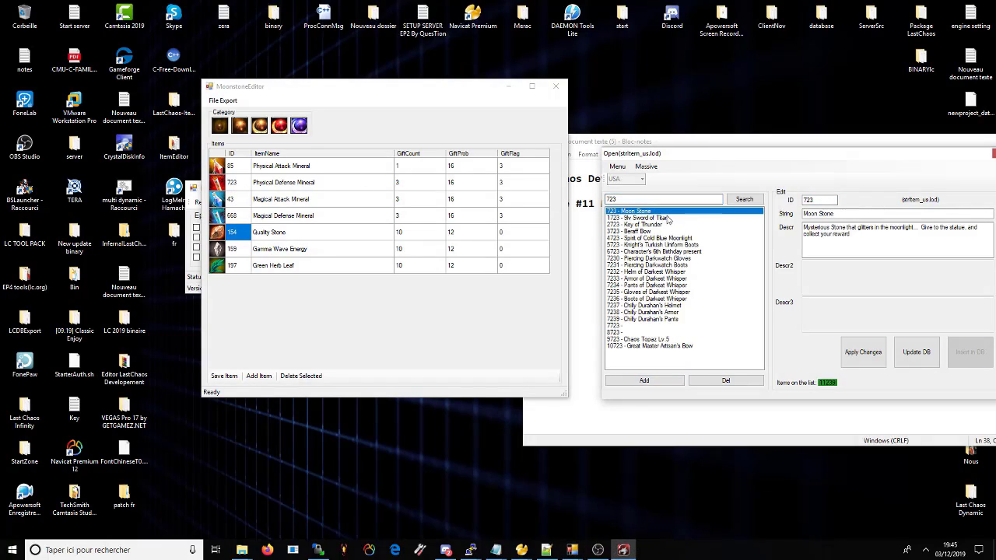
{"action": "left_click", "coordinate": [649, 232]}
Search the item strings for 724 and set the Quality Stone row's ID to 7248, Popenian's Leash
{"action": "left_click", "coordinate": [662, 202]}
{"action": "key", "text": "BackSpace"}
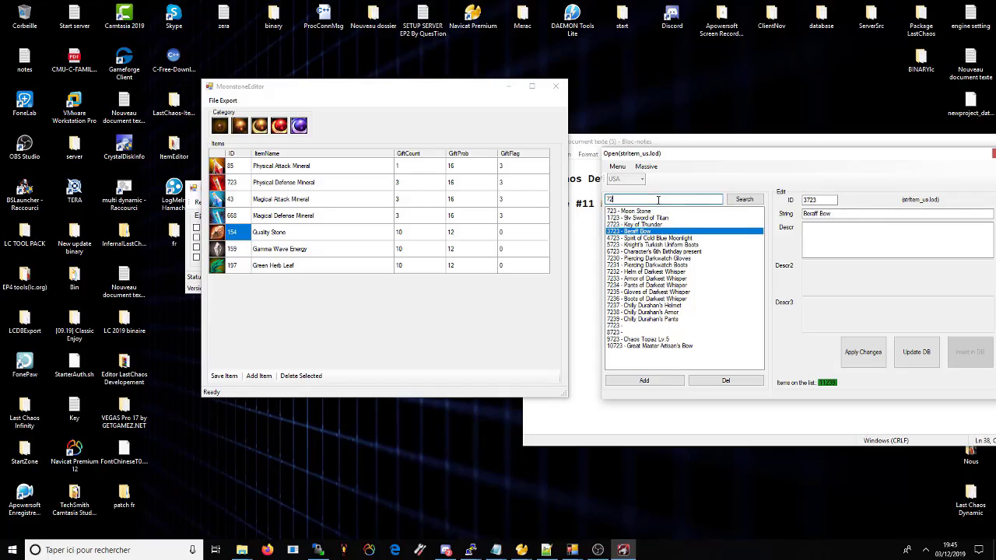
{"action": "type", "text": "4"}
{"action": "left_click", "coordinate": [660, 218]}
{"action": "left_click", "coordinate": [661, 340]}
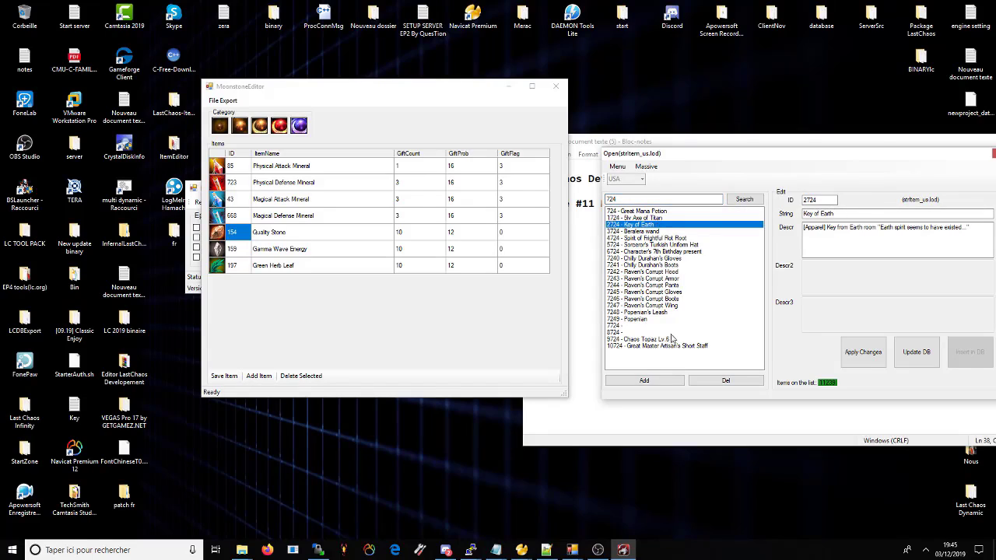
{"action": "left_click", "coordinate": [656, 313]}
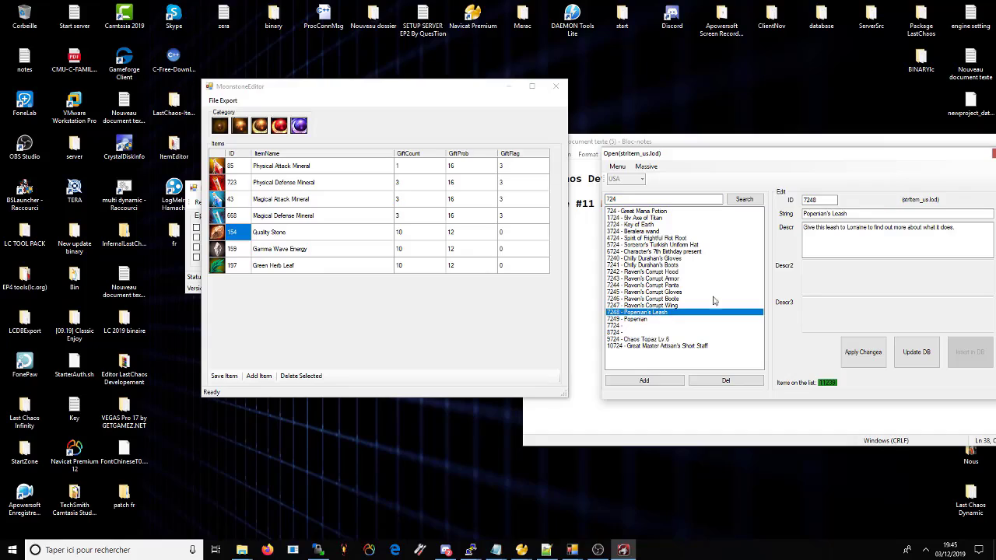
{"action": "double_click", "coordinate": [823, 201]}
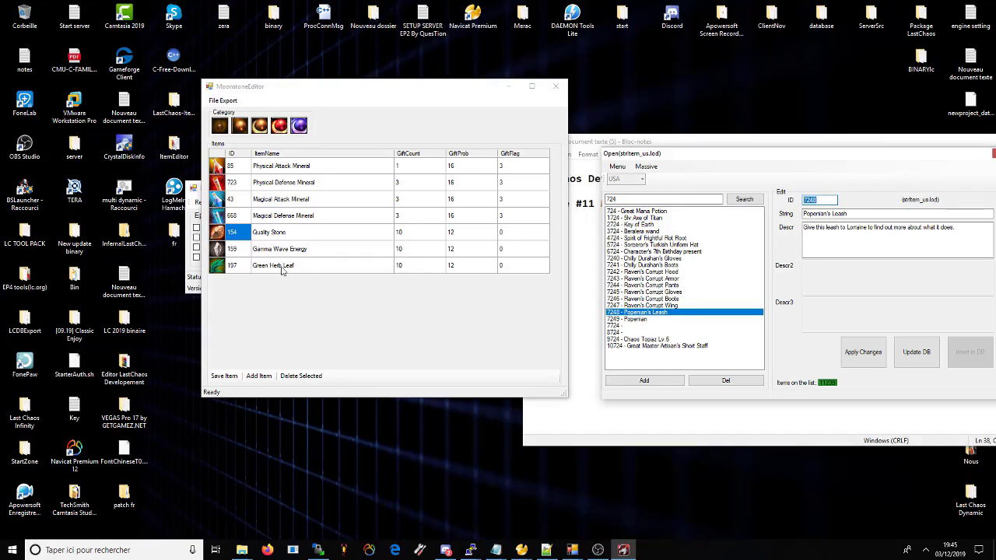
{"action": "double_click", "coordinate": [235, 233]}
{"action": "key", "text": "ctrl+v"}
{"action": "key", "text": "Return"}
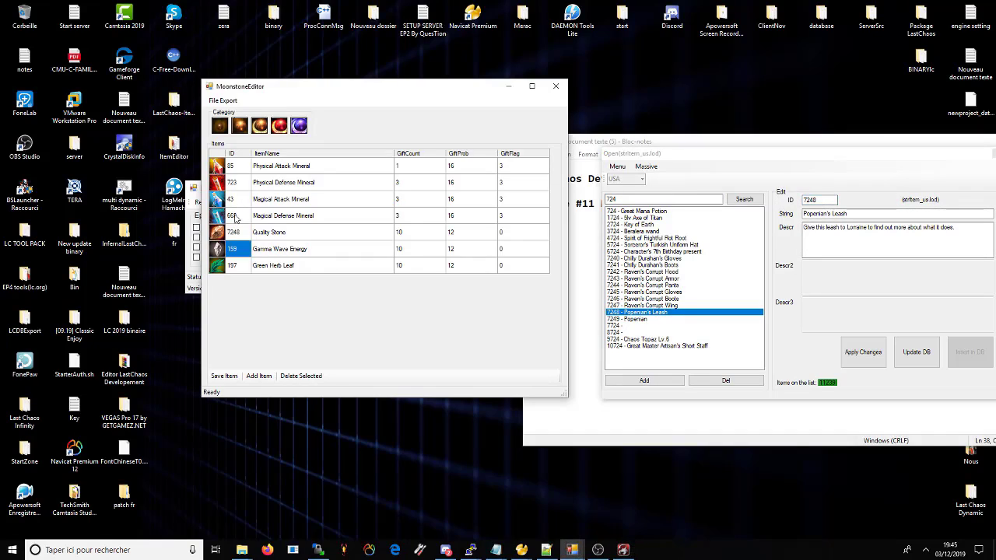
Search the item strings for 668 and set the Gamma Wave Energy row's ID to 2668, Platinum Adrenaline(for beginner)
{"action": "left_click_drag", "start_coordinate": [651, 199], "coordinate": [541, 205]}
{"action": "type", "text": "668"}
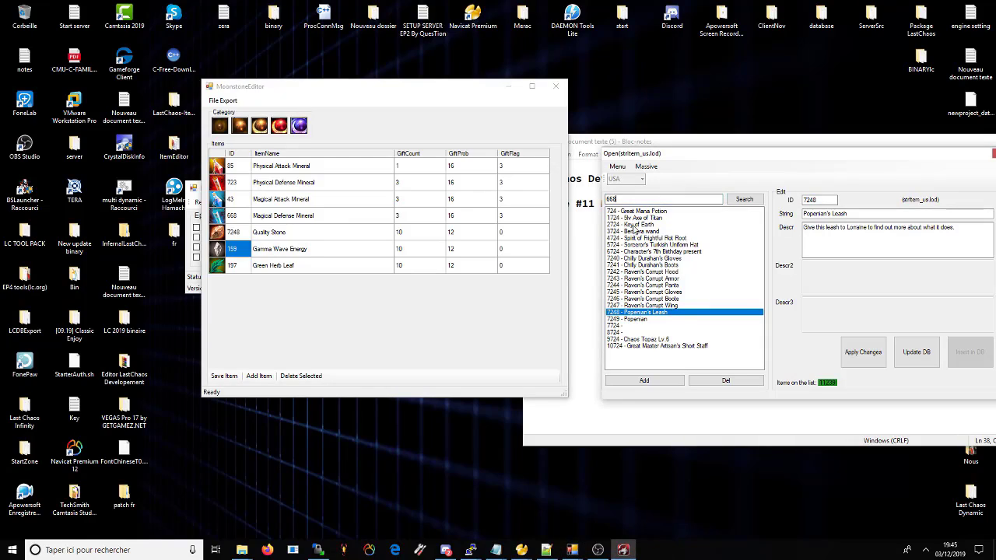
{"action": "key", "text": "Return"}
{"action": "left_click", "coordinate": [676, 212]}
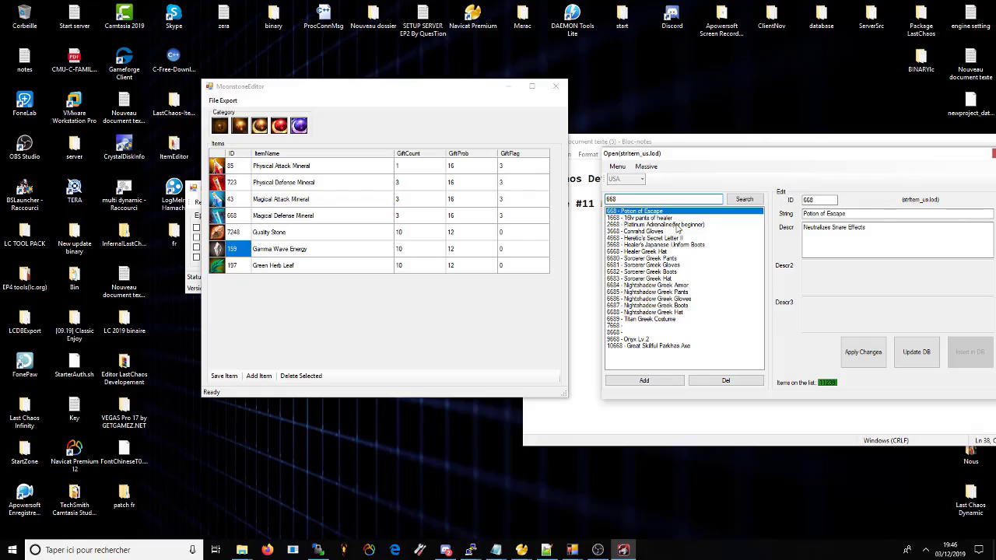
{"action": "left_click", "coordinate": [677, 225]}
{"action": "left_click", "coordinate": [246, 252]}
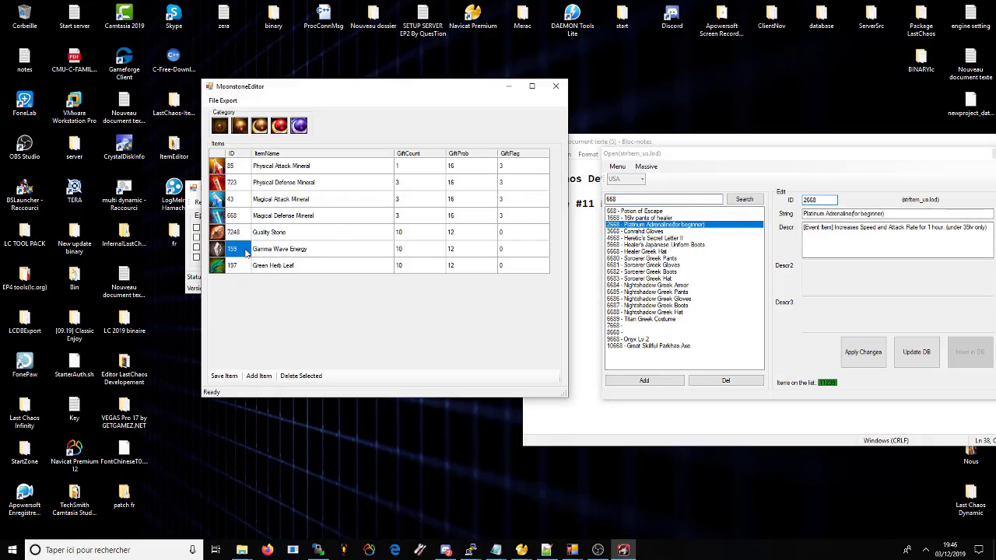
{"action": "type", "text": "2668"}
{"action": "key", "text": "Return"}
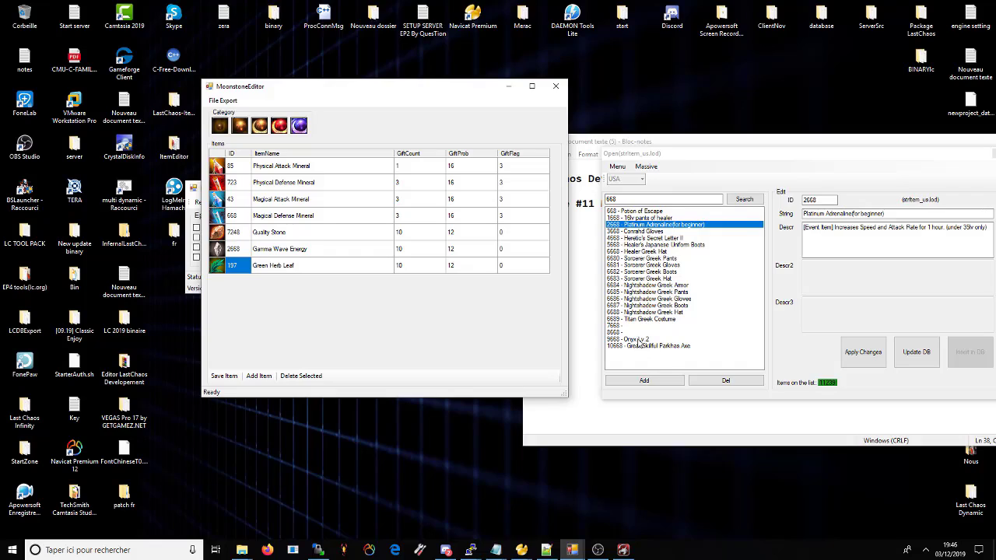
Search the item strings for "devil" and set the Green Herb Leaf row's ID to 3889, Devil Rune Ore
{"action": "left_click_drag", "start_coordinate": [662, 199], "coordinate": [484, 206]}
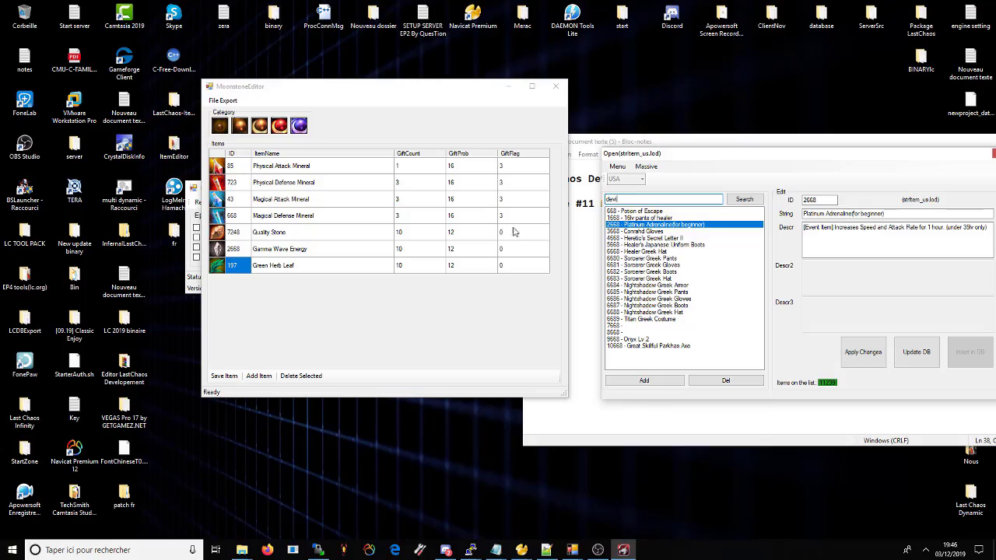
{"action": "left_click", "coordinate": [743, 200]}
{"action": "left_click", "coordinate": [650, 211]}
{"action": "left_click", "coordinate": [650, 225]}
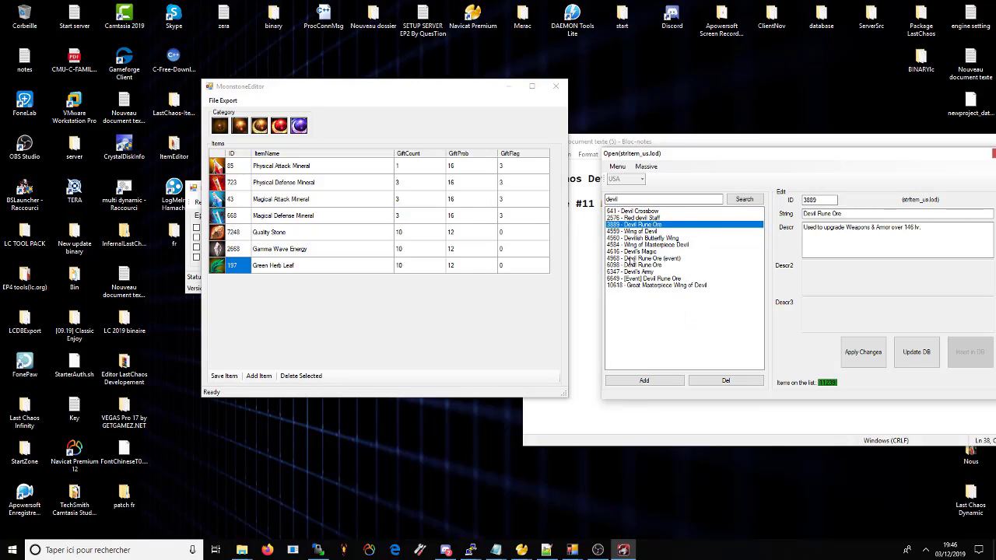
{"action": "left_click", "coordinate": [823, 213]}
{"action": "double_click", "coordinate": [812, 200]}
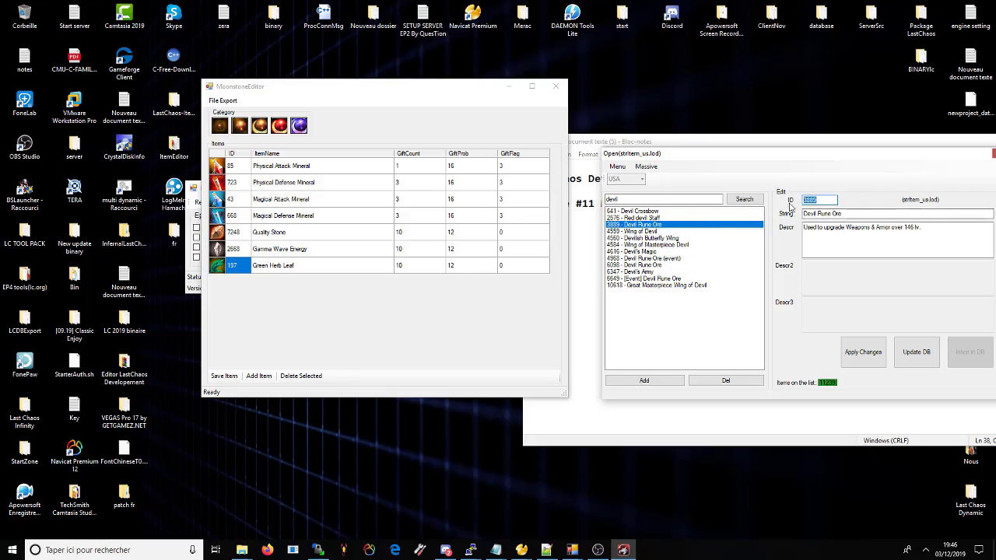
{"action": "key", "text": "ctrl+c"}
{"action": "left_click", "coordinate": [234, 265]}
{"action": "key", "text": "ctrl+v"}
{"action": "left_click", "coordinate": [230, 281]}
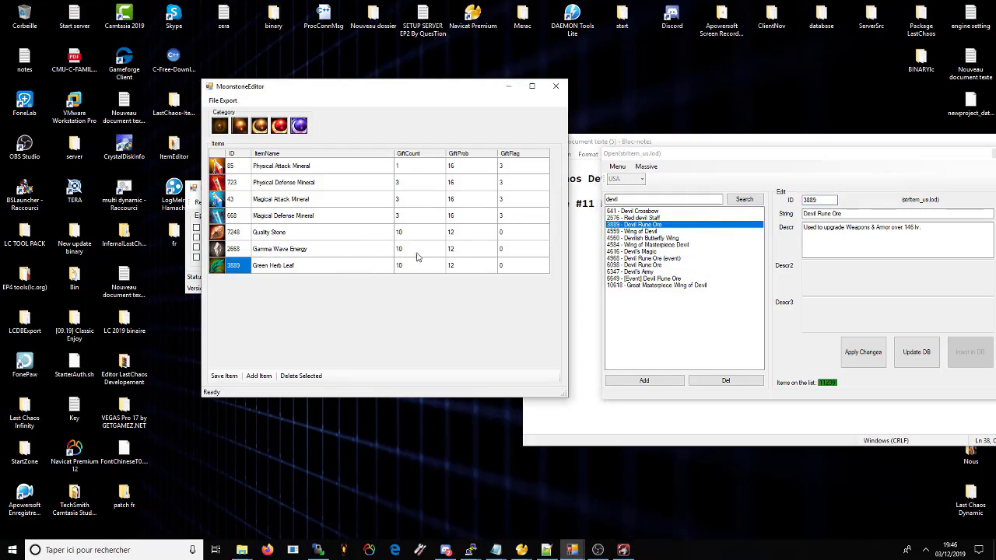
Set the GiftCount to 5 for Physical Defense Mineral and to 10 for Magical Defense Mineral
{"action": "left_click", "coordinate": [472, 170]}
{"action": "left_click", "coordinate": [414, 182]}
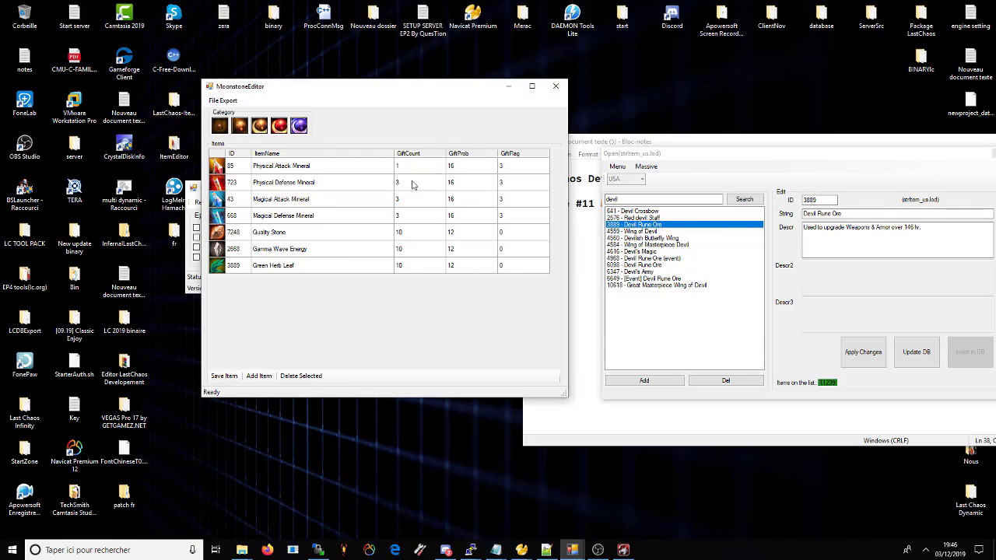
{"action": "left_click", "coordinate": [416, 182]}
{"action": "left_click", "coordinate": [420, 200]}
{"action": "left_click", "coordinate": [421, 200]}
{"action": "left_click", "coordinate": [417, 216]}
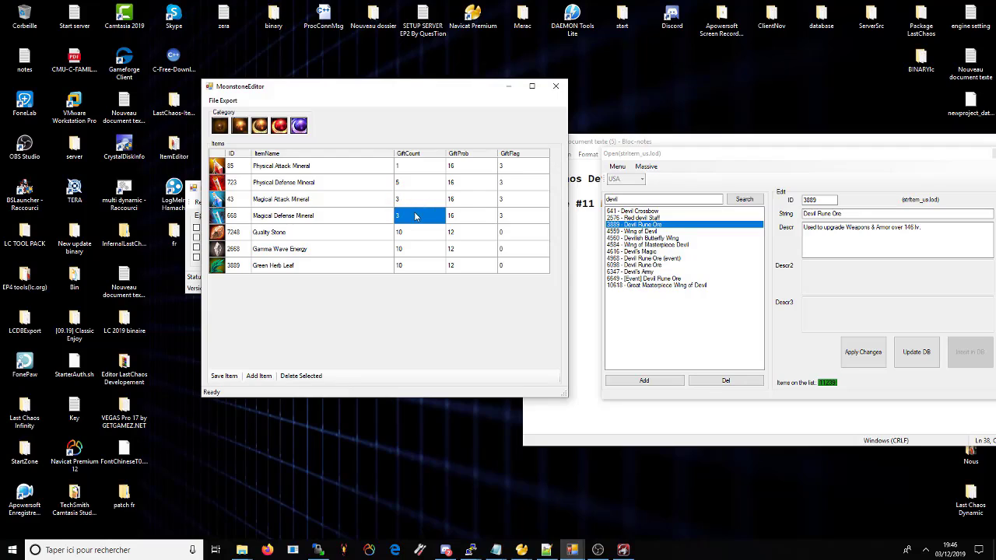
{"action": "left_click", "coordinate": [416, 216]}
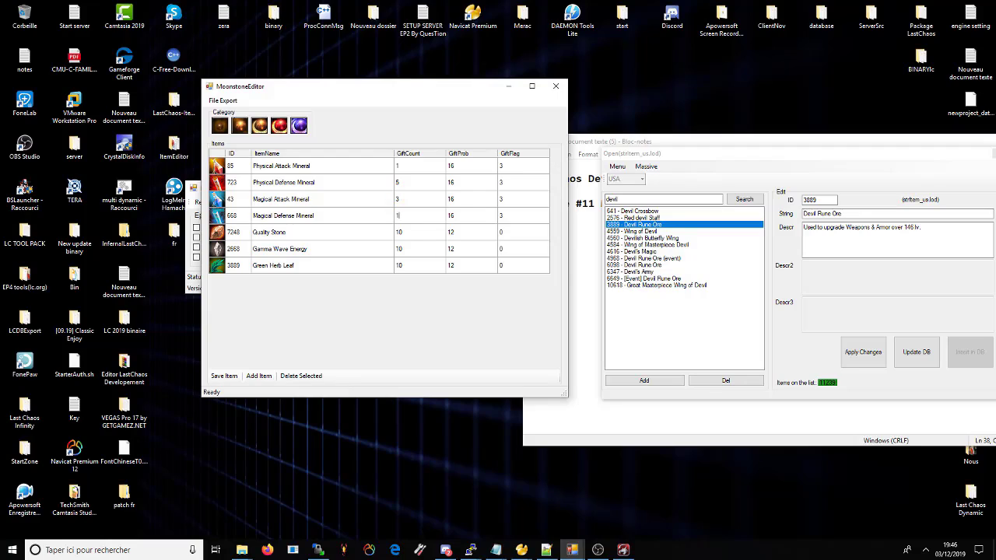
Select the Quality Stone row with ID 7248 and save that reward item
{"action": "left_click", "coordinate": [400, 227]}
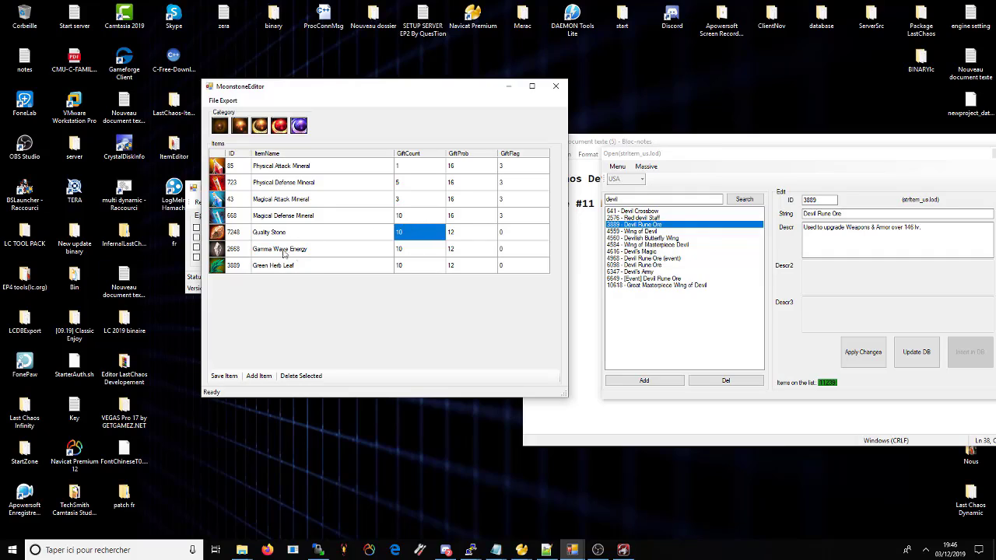
{"action": "left_click", "coordinate": [233, 376]}
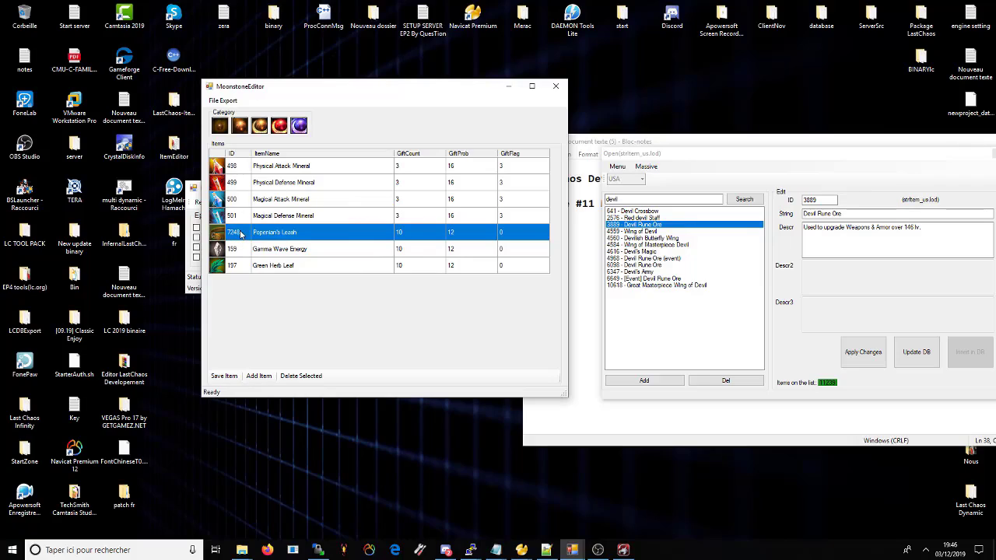
Try to set the Physical Attack Mineral row's ID to 723 and save the item
{"action": "left_click", "coordinate": [241, 165]}
{"action": "left_click", "coordinate": [242, 166]}
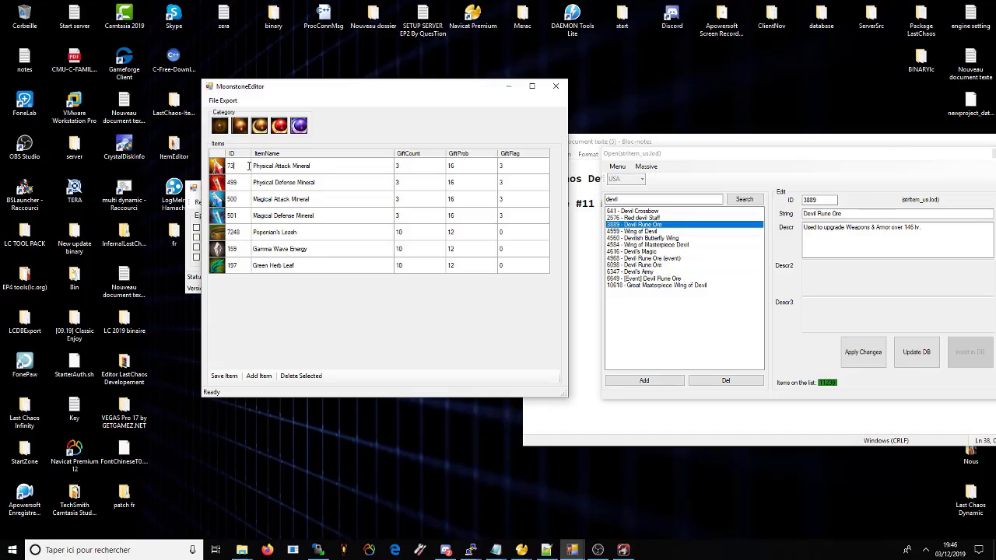
{"action": "key", "text": "Return"}
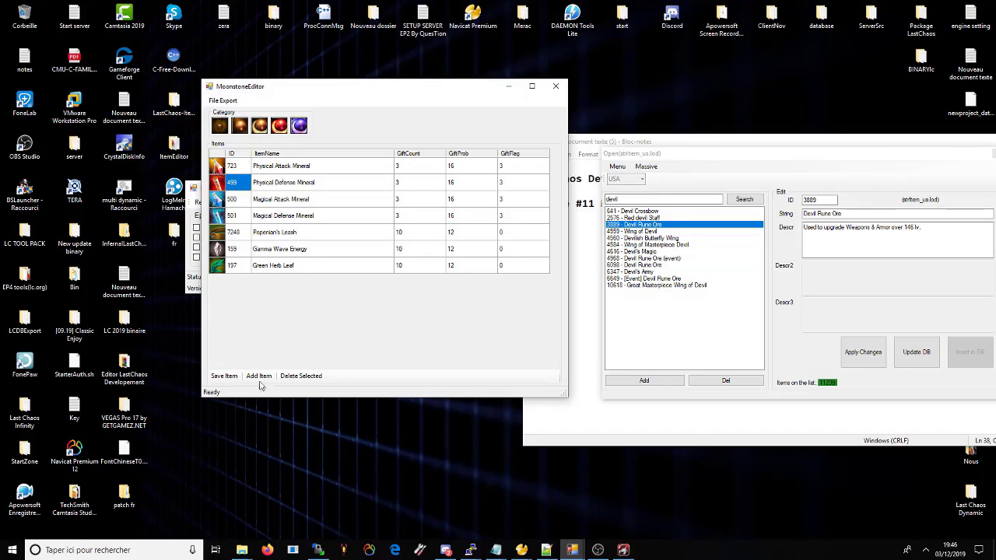
{"action": "left_click", "coordinate": [226, 378]}
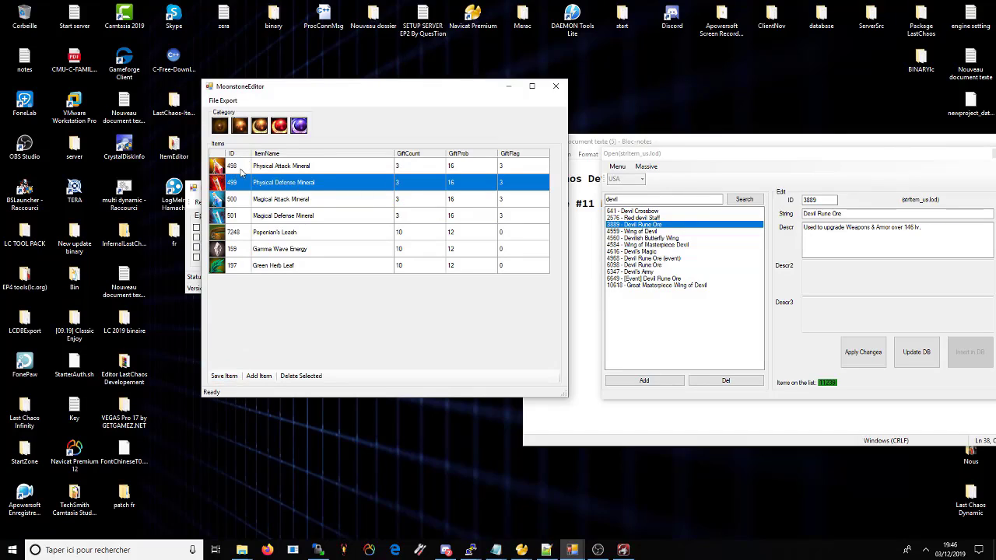
Enter 723 again as the Physical Attack Mineral row's ID
{"action": "left_click", "coordinate": [239, 166]}
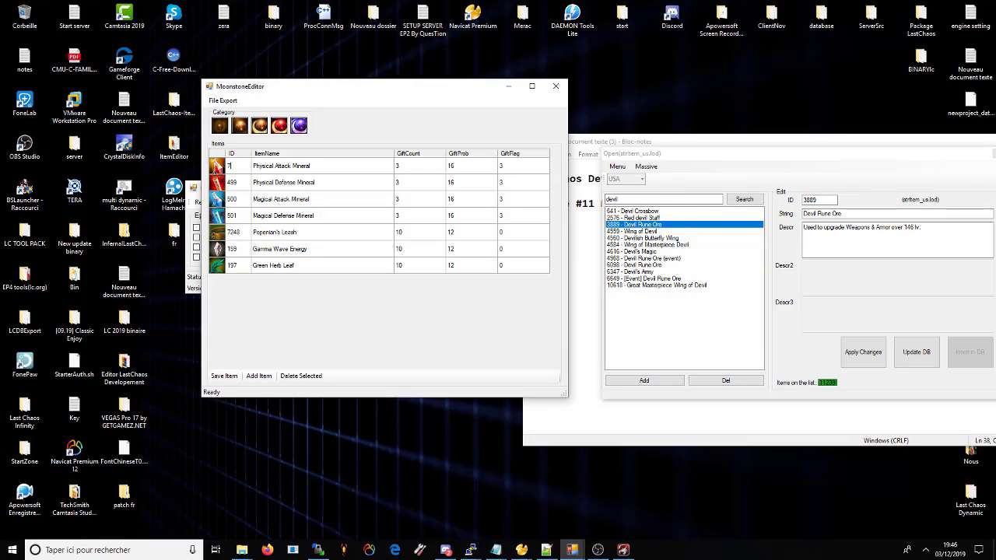
{"action": "type", "text": "723"}
{"action": "key", "text": "Return"}
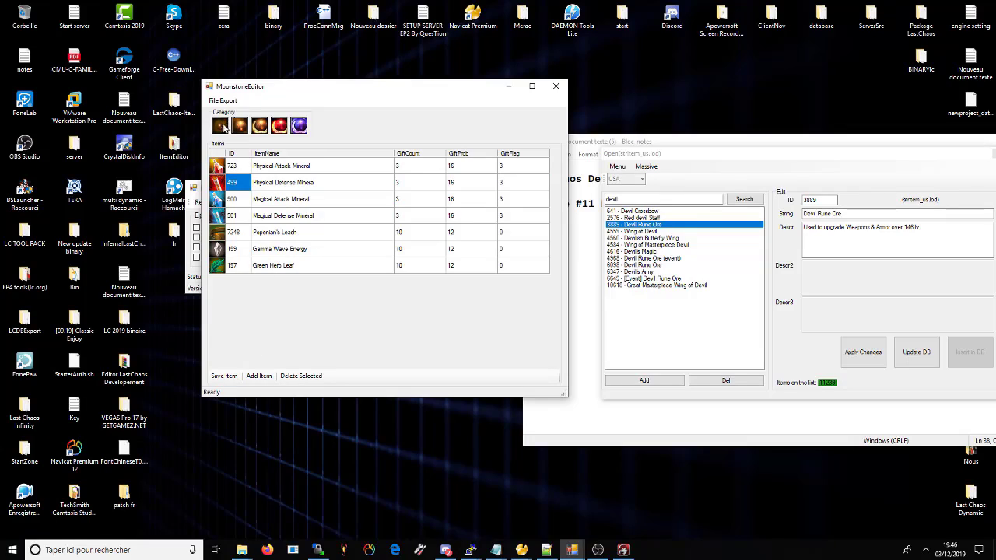
Try to replace the Physical Attack Mineral row's ID with the Devil Rune Ore ID and save the item
{"action": "left_click", "coordinate": [230, 166]}
{"action": "left_click", "coordinate": [234, 166]}
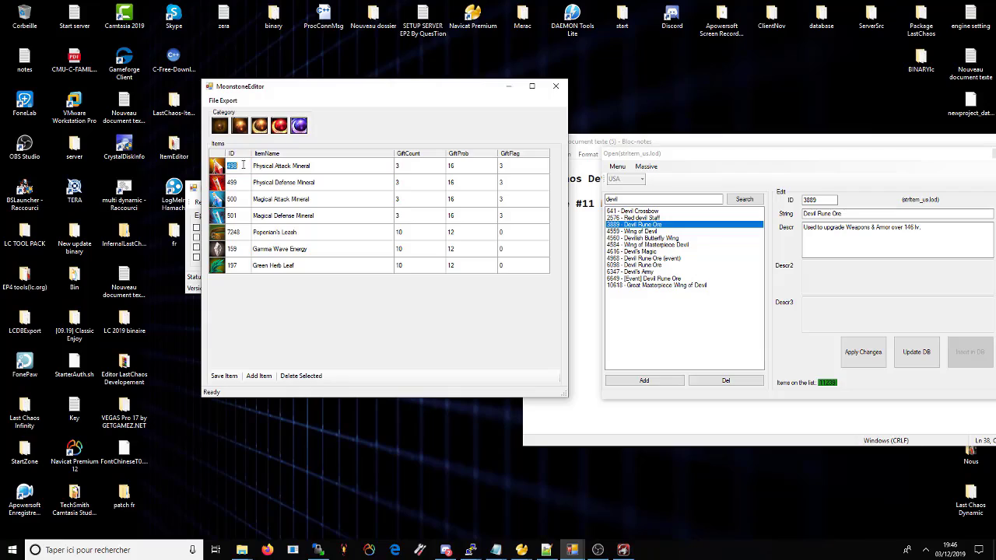
{"action": "left_click", "coordinate": [768, 256]}
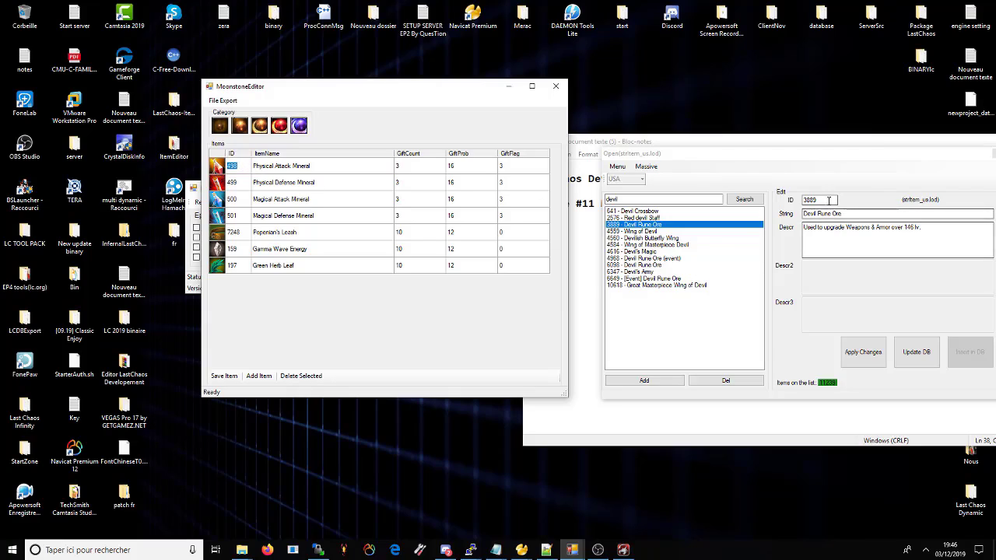
{"action": "left_click", "coordinate": [242, 166]}
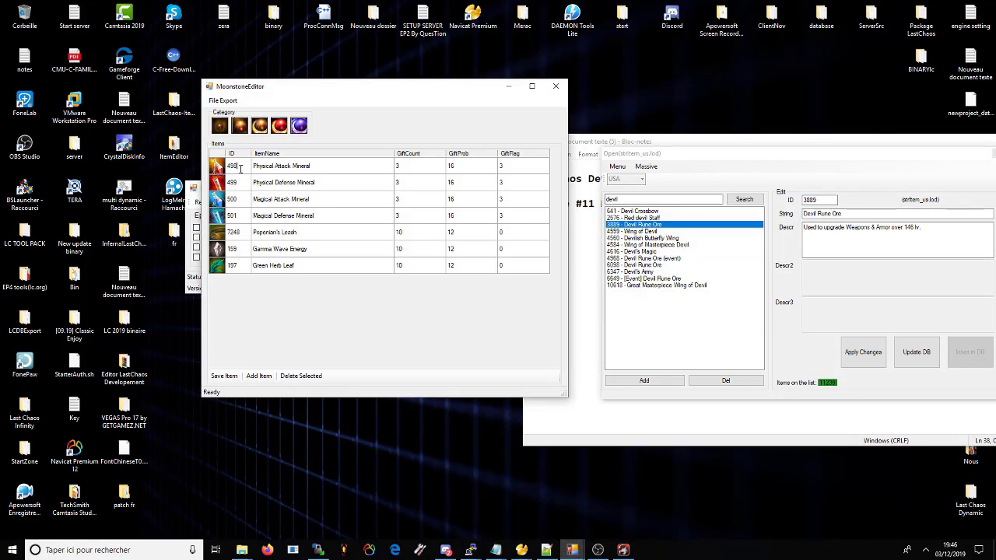
{"action": "key", "text": "ctrl+v"}
{"action": "key", "text": "Return"}
{"action": "left_click", "coordinate": [224, 376]}
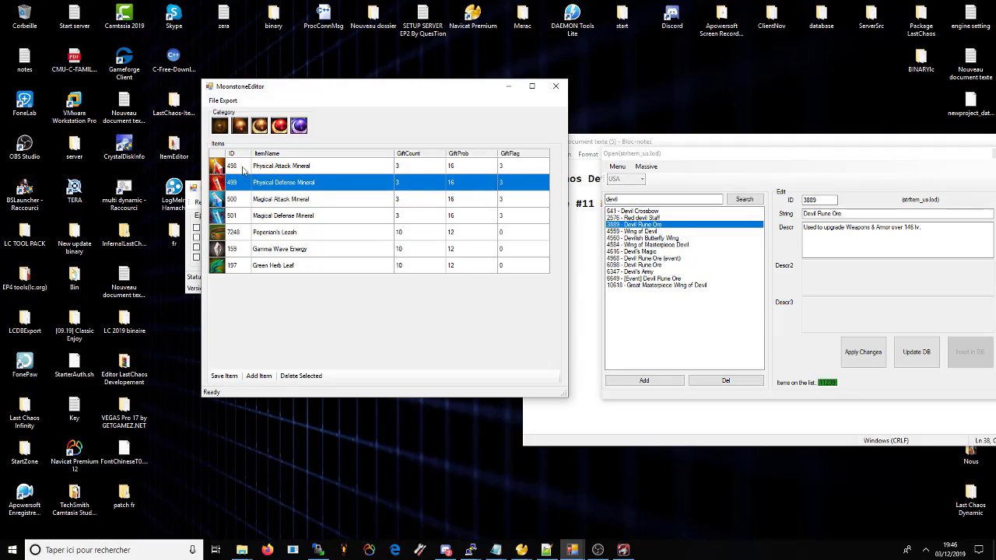
Reload the first moonstone category, set the Green Herb Leaf row's ID to 3889, and save the item
{"action": "left_click_drag", "start_coordinate": [389, 84], "coordinate": [538, 133]}
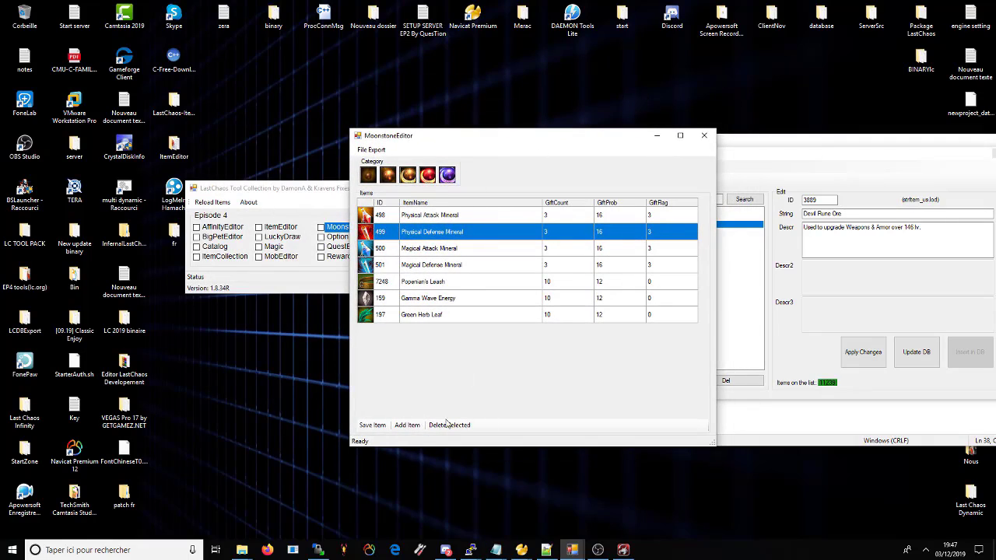
{"action": "left_click_drag", "start_coordinate": [617, 138], "coordinate": [546, 133]}
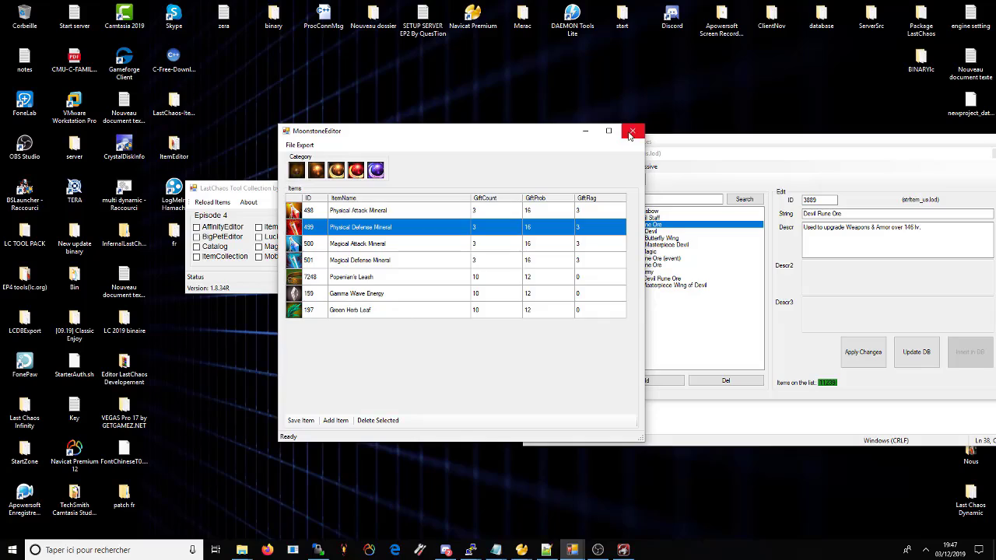
{"action": "left_click", "coordinate": [375, 170]}
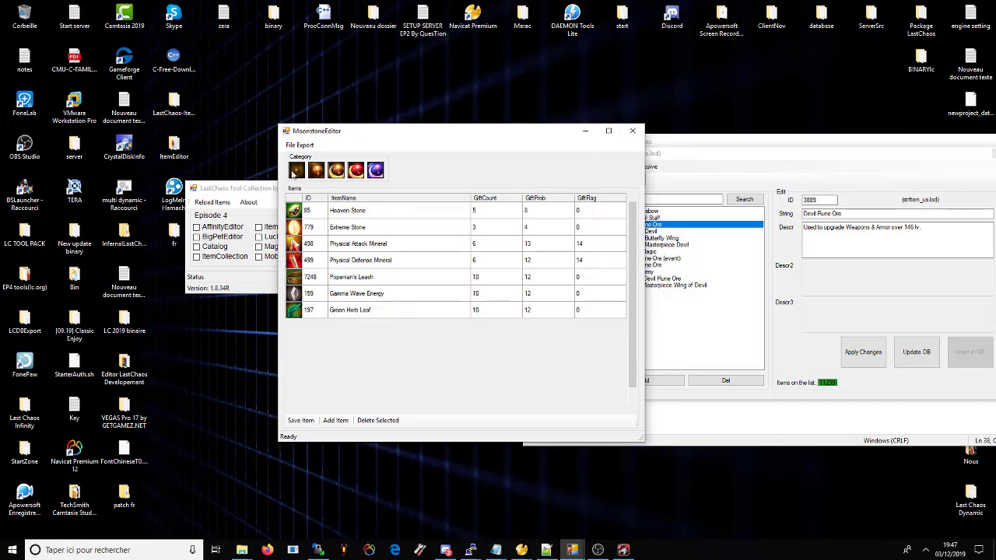
{"action": "left_click", "coordinate": [296, 171]}
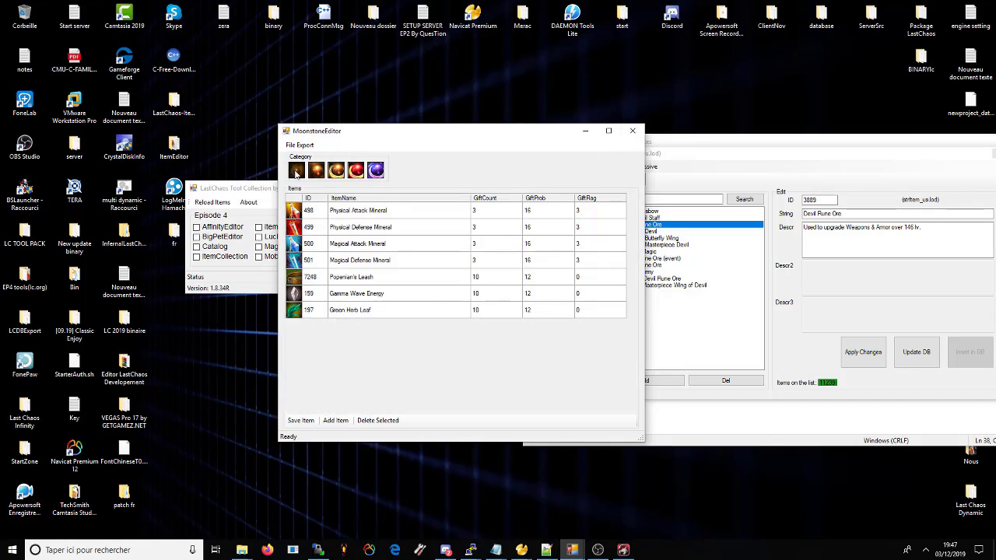
{"action": "left_click", "coordinate": [321, 278]}
{"action": "left_click", "coordinate": [317, 312]}
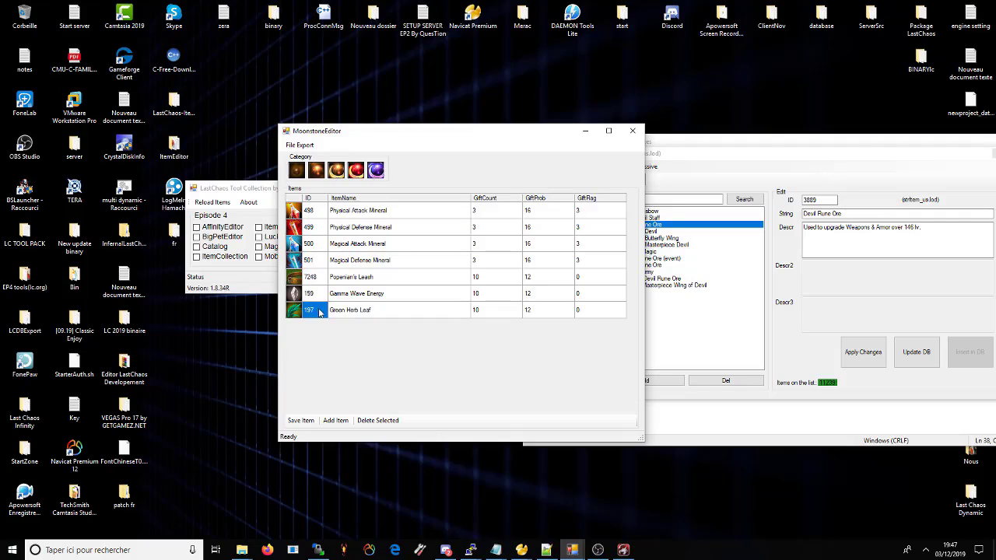
{"action": "type", "text": "3889"}
{"action": "left_click", "coordinate": [309, 421]}
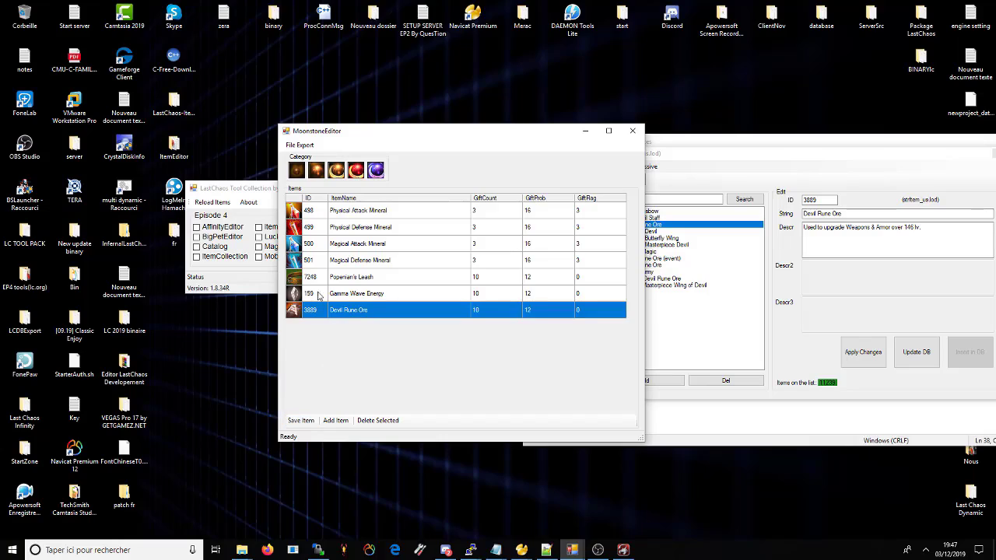
Try to set the Gamma Wave Energy row's ID to 6098, taken from another Devil Rune Ore entry, and save the item
{"action": "left_click", "coordinate": [662, 199]}
{"action": "left_click", "coordinate": [656, 231]}
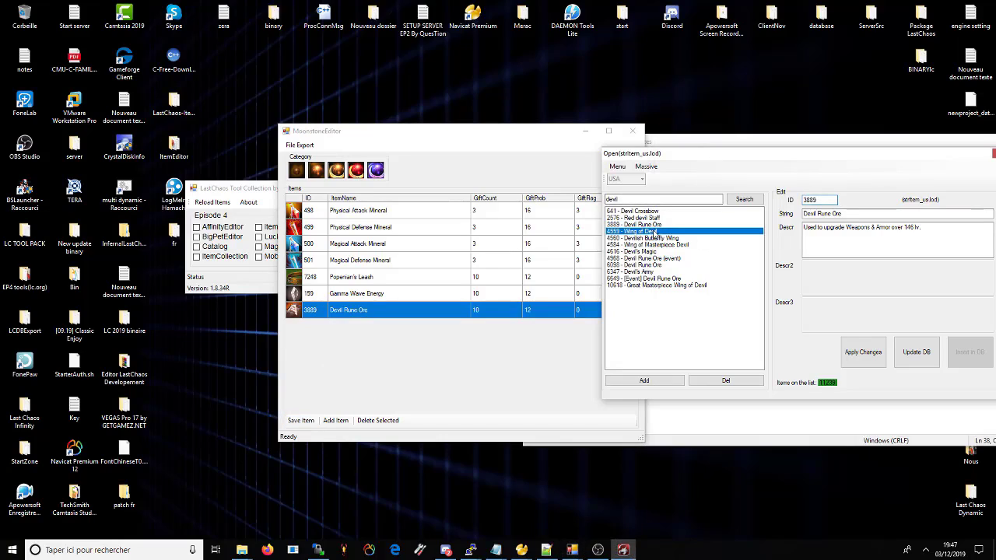
{"action": "left_click_drag", "start_coordinate": [663, 199], "coordinate": [569, 202]}
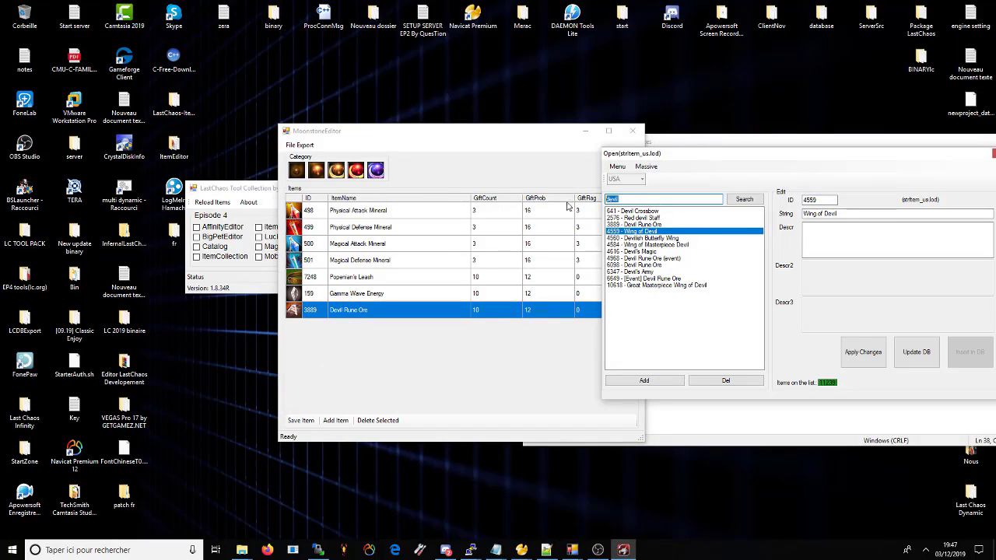
{"action": "left_click", "coordinate": [650, 266]}
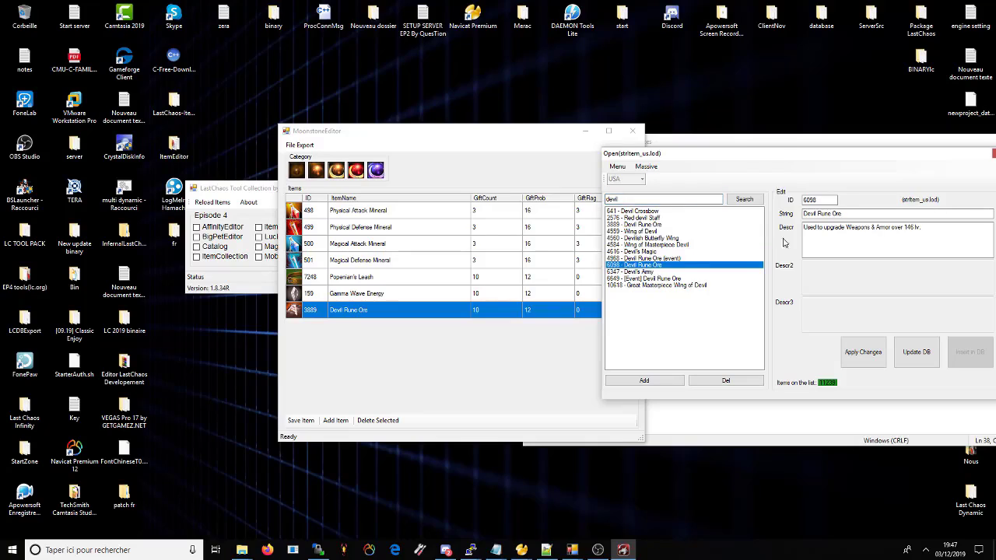
{"action": "double_click", "coordinate": [324, 292]}
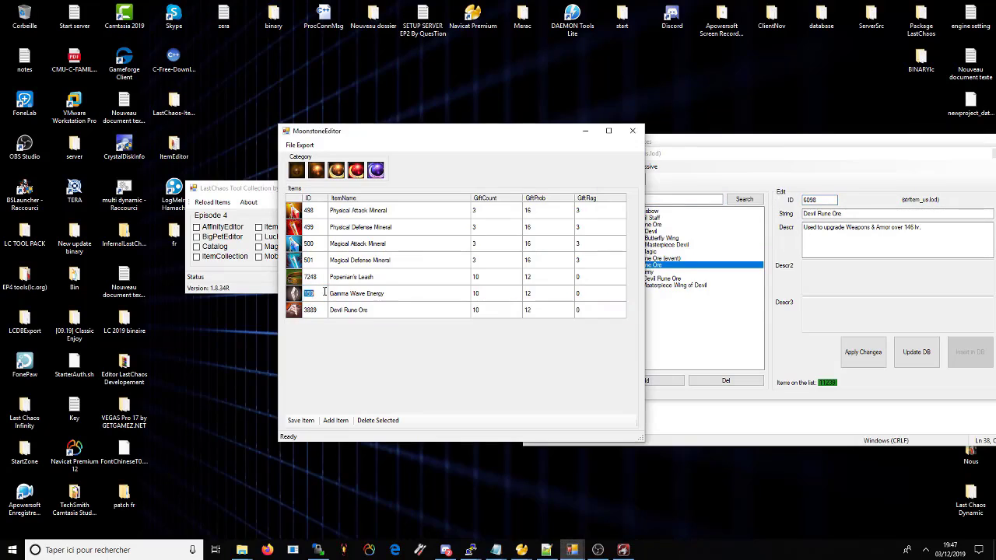
{"action": "left_click", "coordinate": [315, 312]}
{"action": "left_click", "coordinate": [302, 421]}
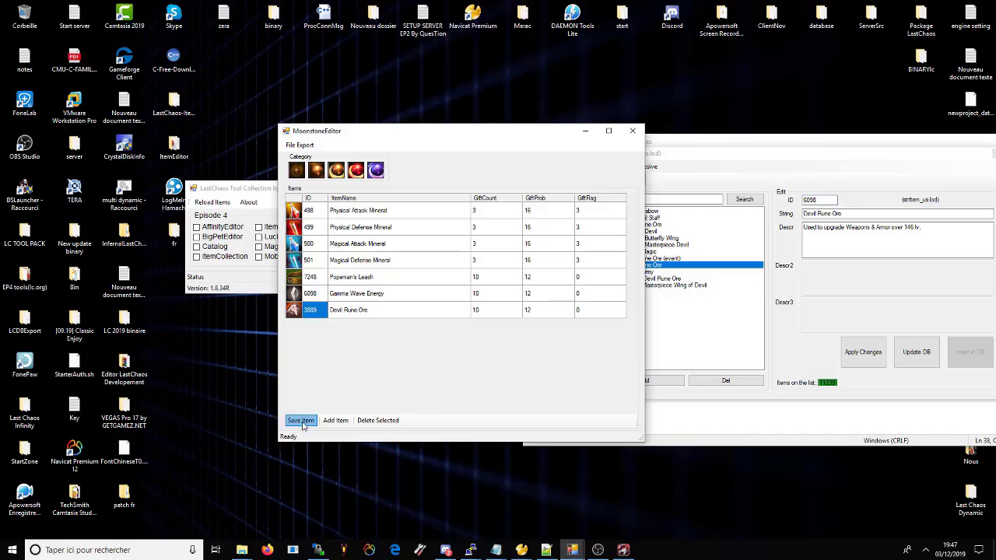
{"action": "double_click", "coordinate": [316, 299]}
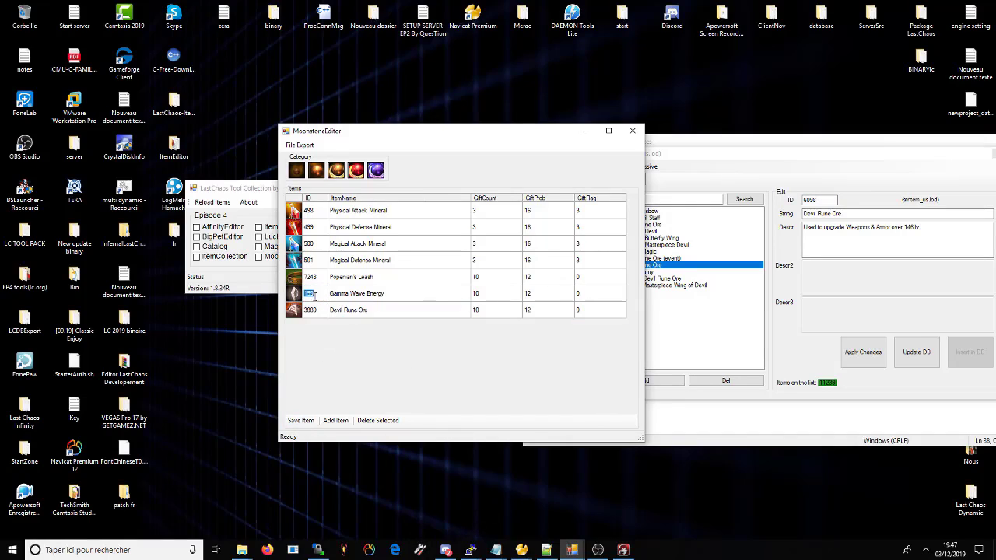
Switch to the t_moonstone_reward table in Navicat and arrange it beside the MoonstoneEditor window
{"action": "left_click", "coordinate": [523, 552]}
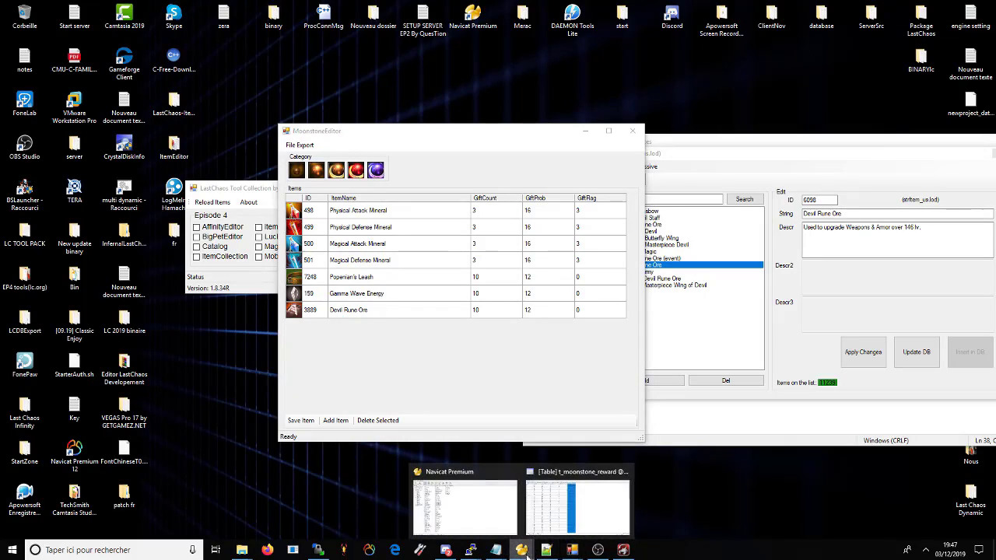
{"action": "left_click", "coordinate": [578, 506]}
{"action": "left_click_drag", "start_coordinate": [456, 7], "coordinate": [830, 91]}
{"action": "left_click_drag", "start_coordinate": [327, 130], "coordinate": [135, 88]}
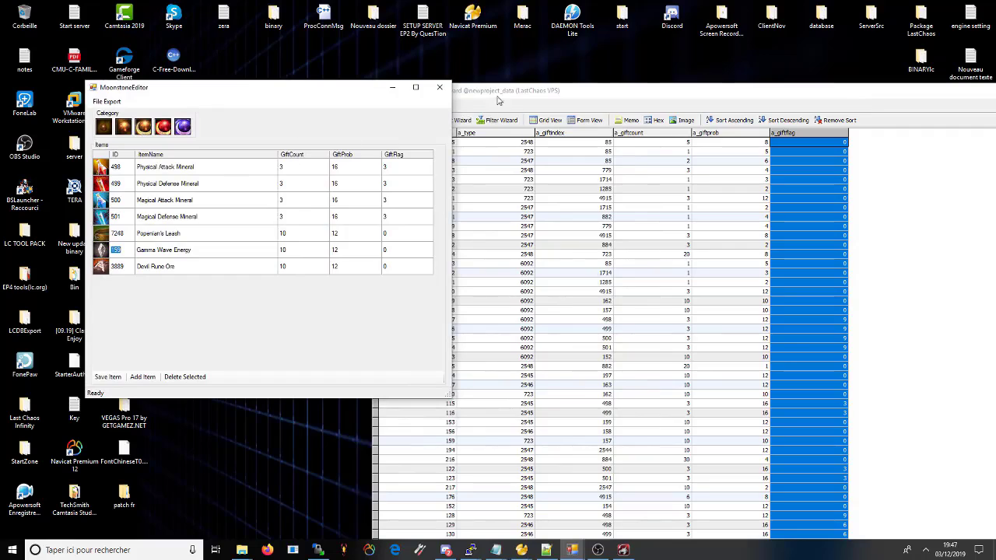
{"action": "left_click_drag", "start_coordinate": [496, 95], "coordinate": [522, 95]}
Search the t_moonstone_reward table for 498, the Physical Attack Mineral ID, keeping both windows visible
{"action": "left_click", "coordinate": [123, 170]}
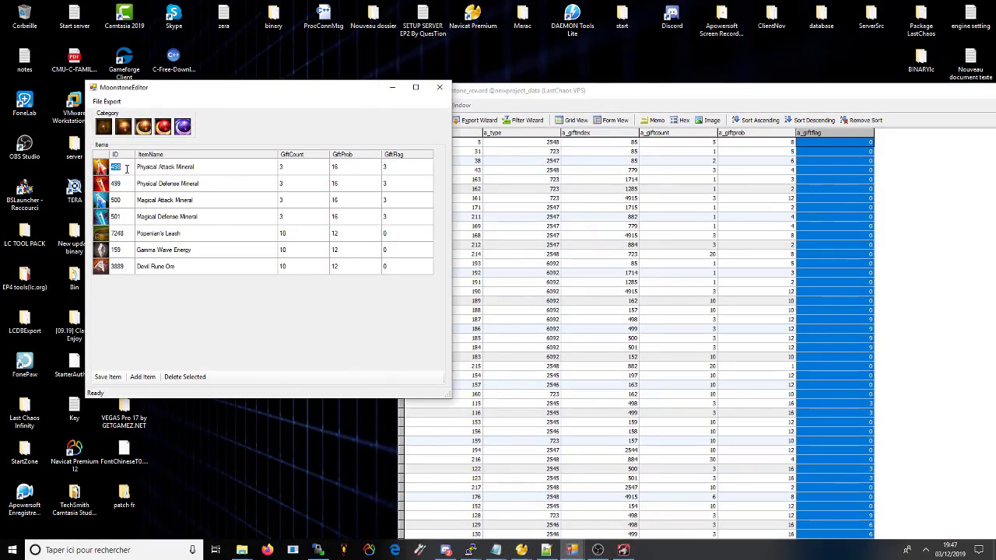
{"action": "left_click", "coordinate": [632, 88]}
{"action": "left_click_drag", "start_coordinate": [684, 92], "coordinate": [672, 28]}
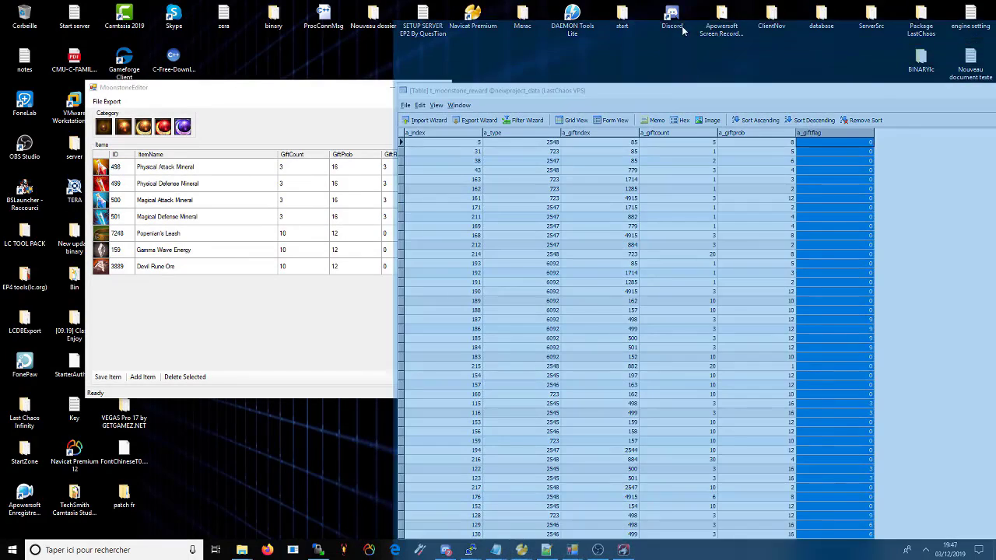
{"action": "key", "text": "ctrl+f"}
{"action": "type", "text": "498"}
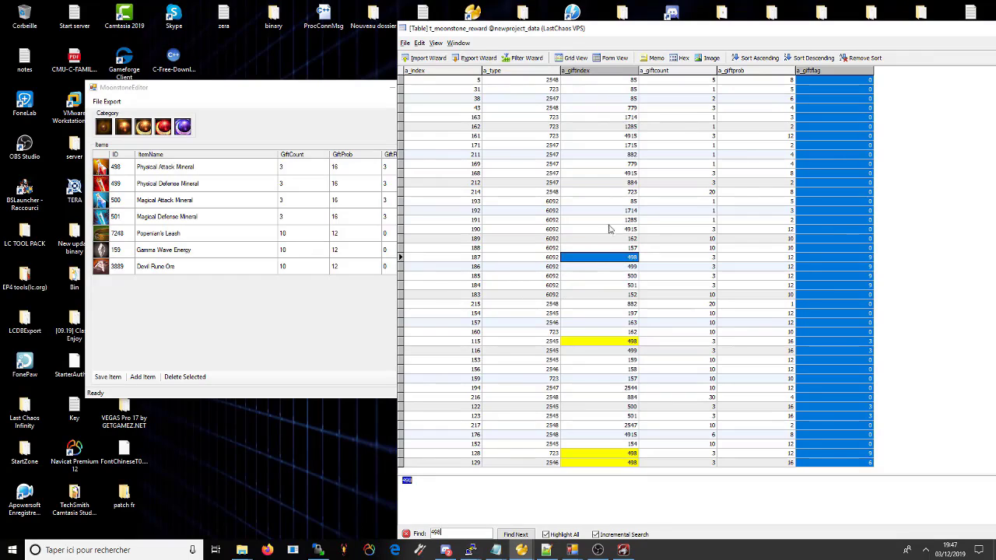
{"action": "left_click_drag", "start_coordinate": [637, 40], "coordinate": [734, 39]}
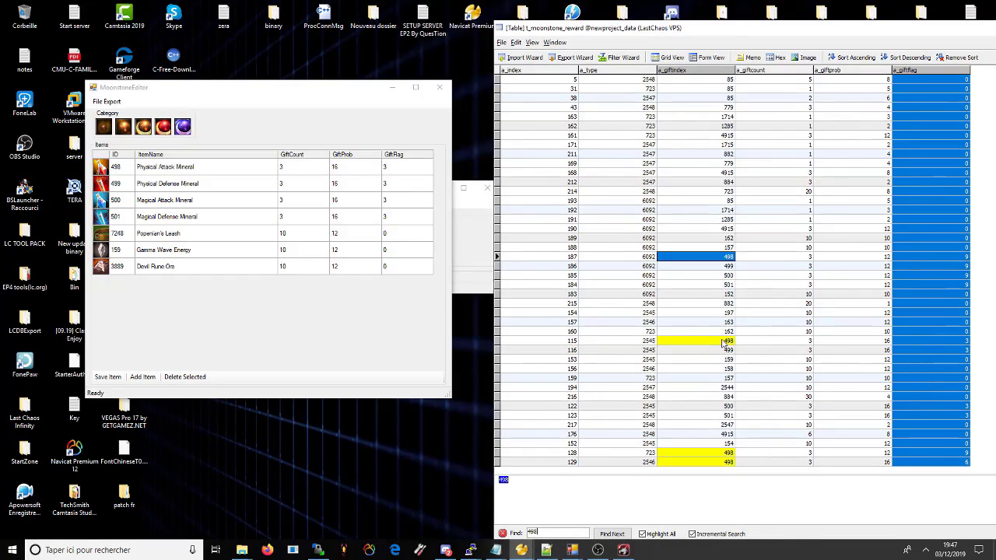
Set a_giftindex of record 115 to 85, apply the change, and reload the first category in MoonstoneEditor
{"action": "double_click", "coordinate": [693, 343]}
{"action": "left_click_drag", "start_coordinate": [694, 343], "coordinate": [608, 342]}
{"action": "type", "text": "85"}
{"action": "key", "text": "Return"}
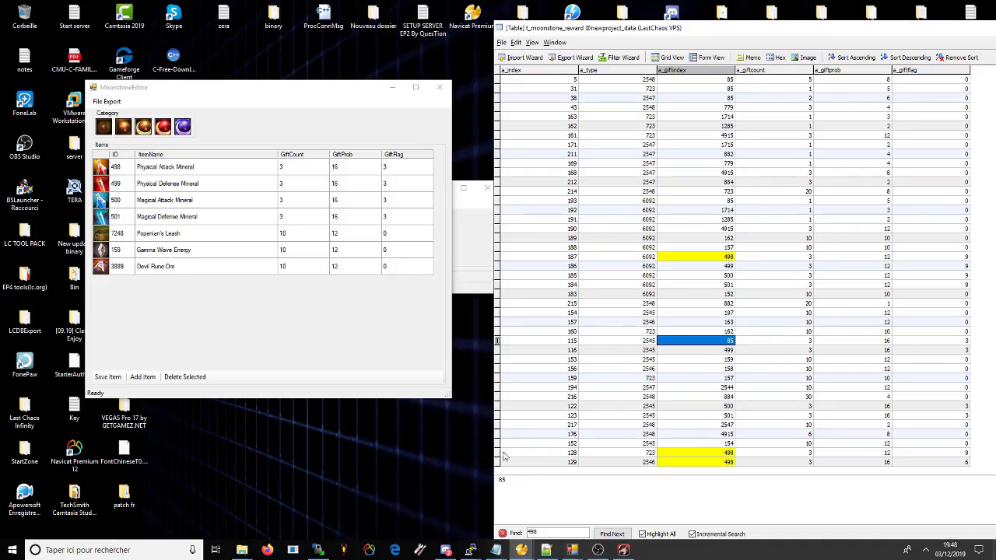
{"action": "left_click_drag", "start_coordinate": [801, 31], "coordinate": [796, 11]}
{"action": "left_click", "coordinate": [575, 528]}
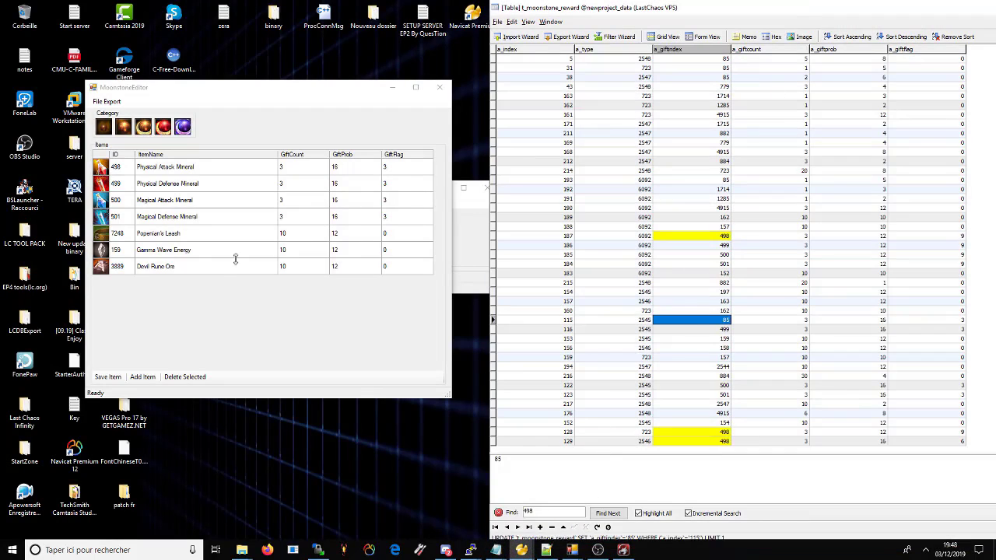
{"action": "left_click", "coordinate": [121, 129]}
{"action": "left_click", "coordinate": [106, 128]}
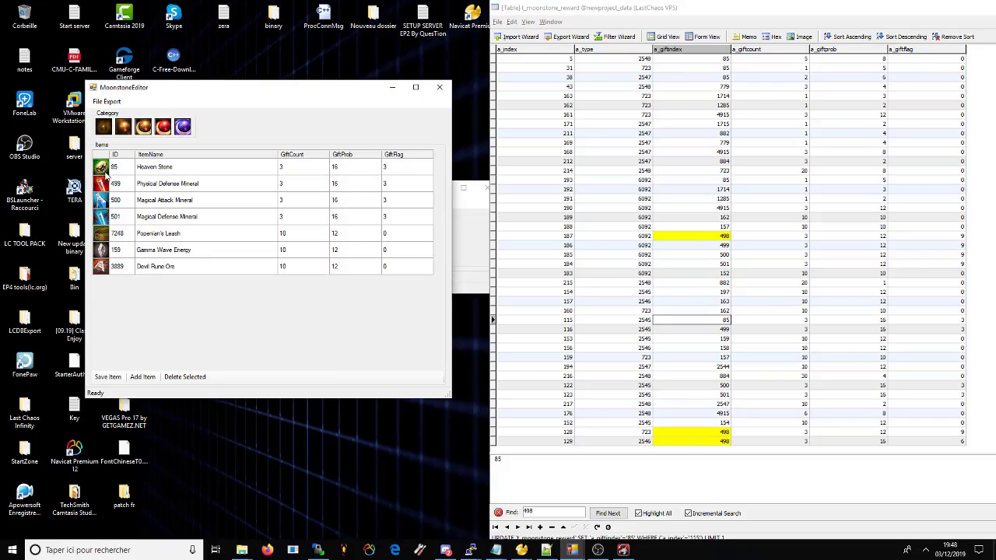
Search the reward table for the Physical Defense Mineral ID 499 and select the a_giftindex value of record 116
{"action": "left_click", "coordinate": [120, 168]}
{"action": "left_click", "coordinate": [120, 185]}
{"action": "left_click", "coordinate": [123, 182]}
{"action": "left_click", "coordinate": [125, 181]}
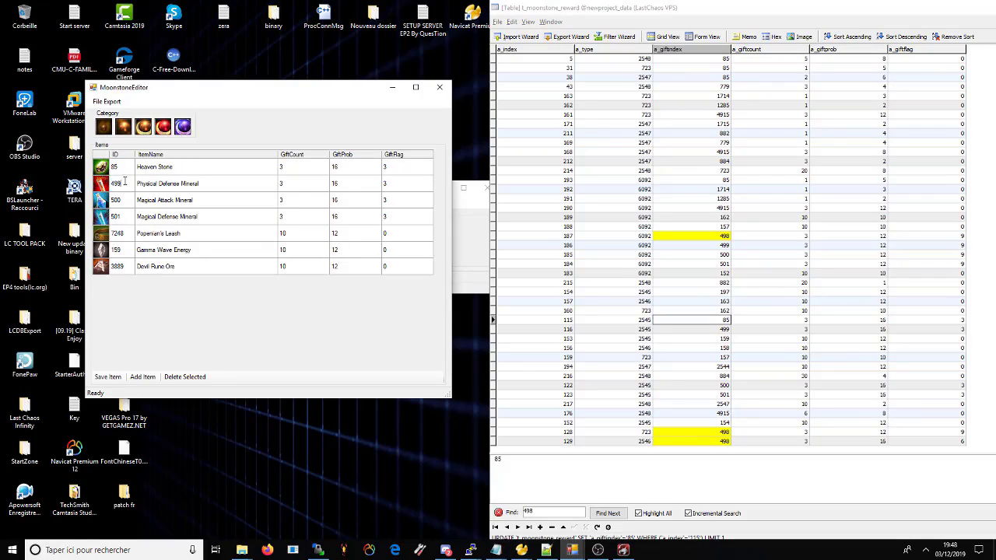
{"action": "left_click", "coordinate": [575, 511]}
{"action": "key", "text": "BackSpace"}
{"action": "type", "text": "9"}
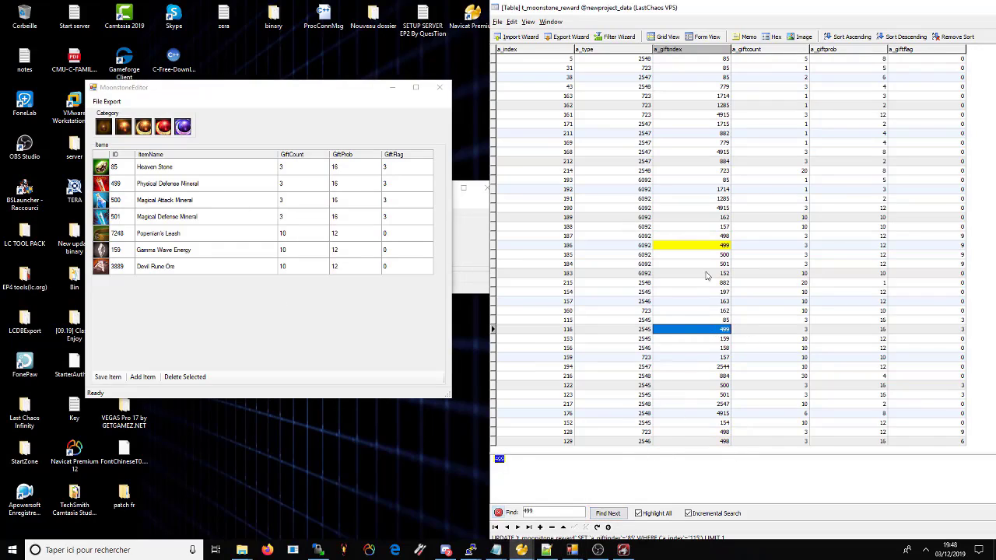
{"action": "double_click", "coordinate": [718, 246]}
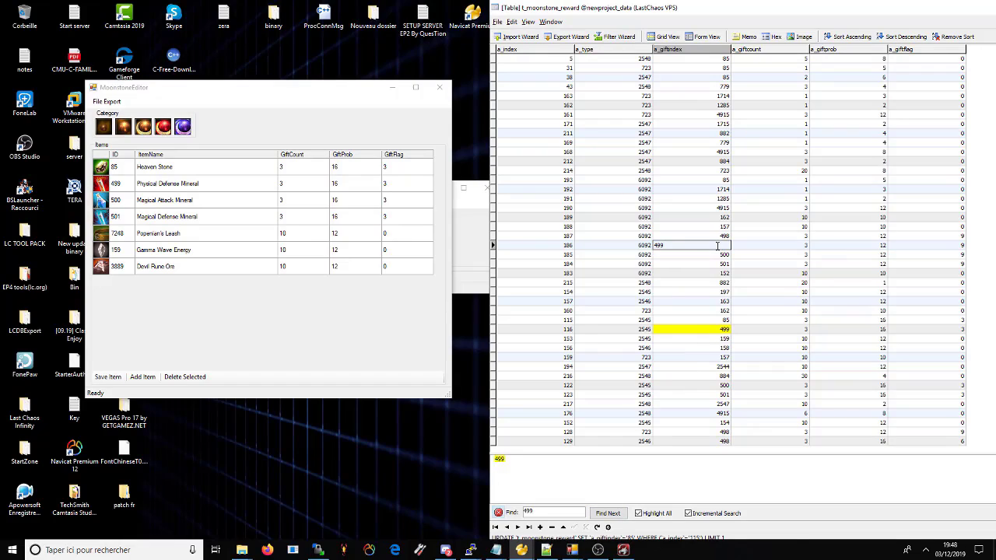
{"action": "double_click", "coordinate": [693, 329]}
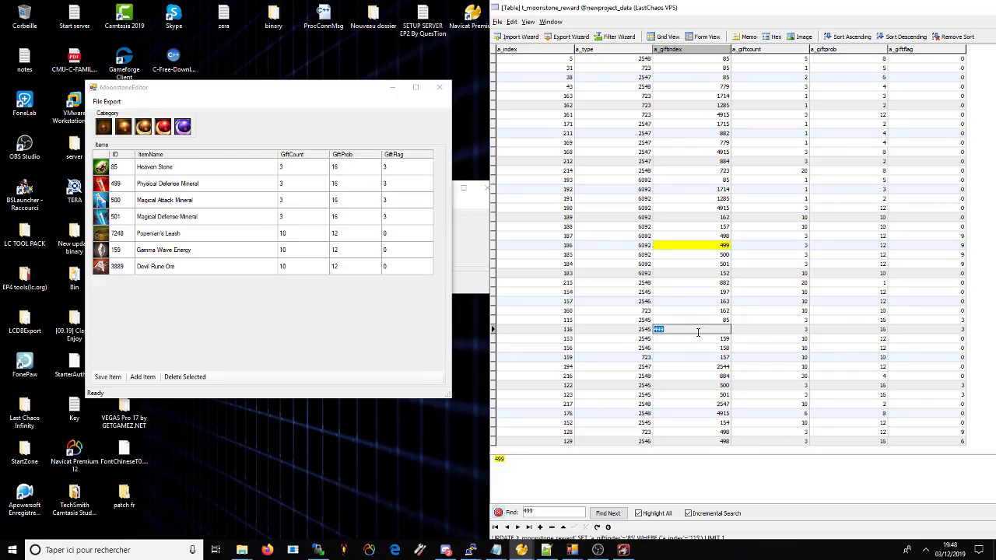
Switch to the string editor, search the items for "hp", and copy the ID of Greater HP+MP Boost Potion
{"action": "left_click", "coordinate": [622, 550]}
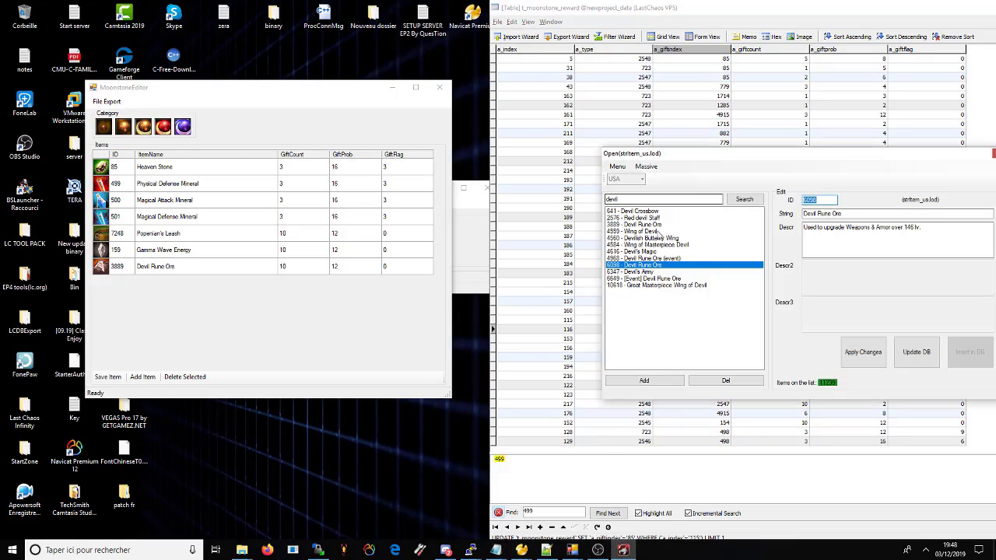
{"action": "left_click", "coordinate": [653, 231]}
{"action": "double_click", "coordinate": [660, 200]}
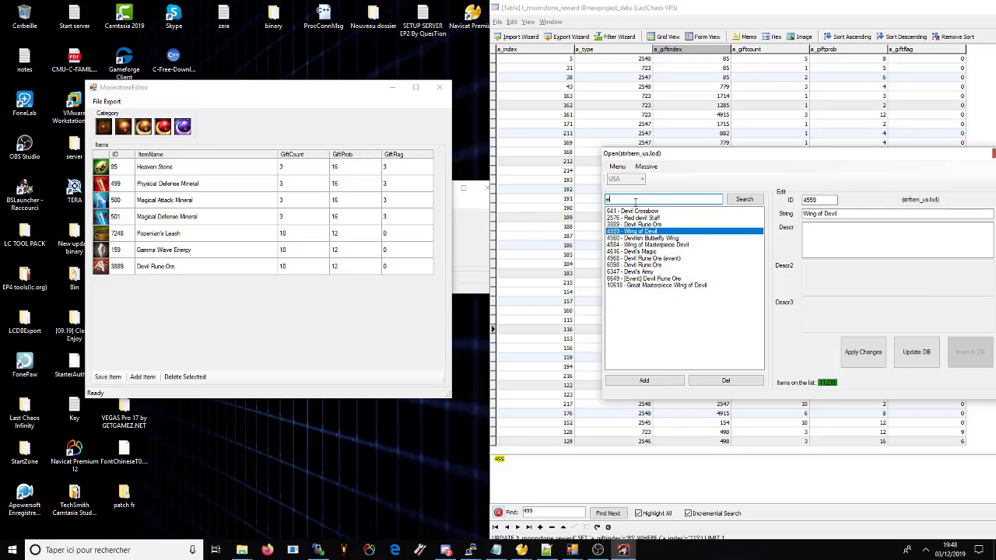
{"action": "left_click", "coordinate": [745, 199]}
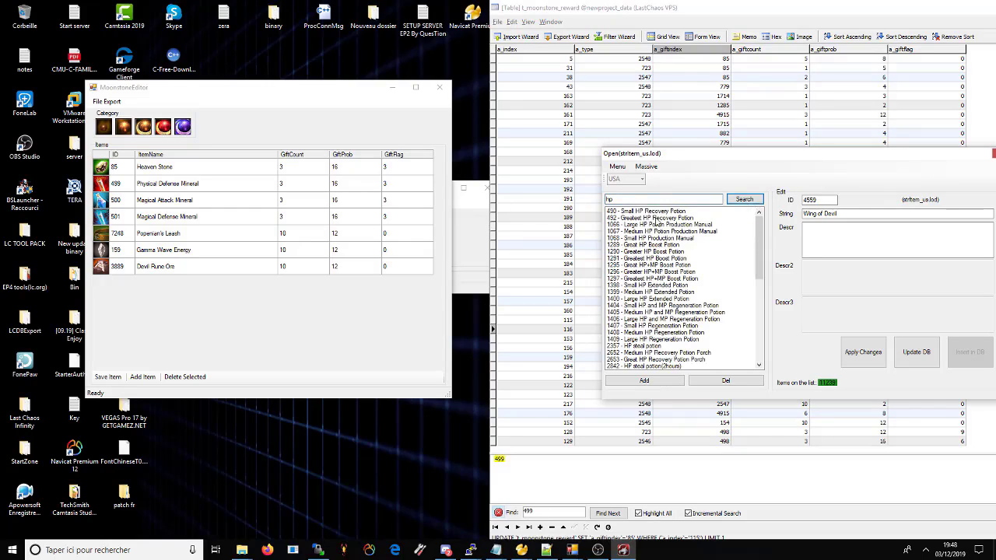
{"action": "left_click", "coordinate": [658, 219]}
{"action": "left_click", "coordinate": [683, 272]}
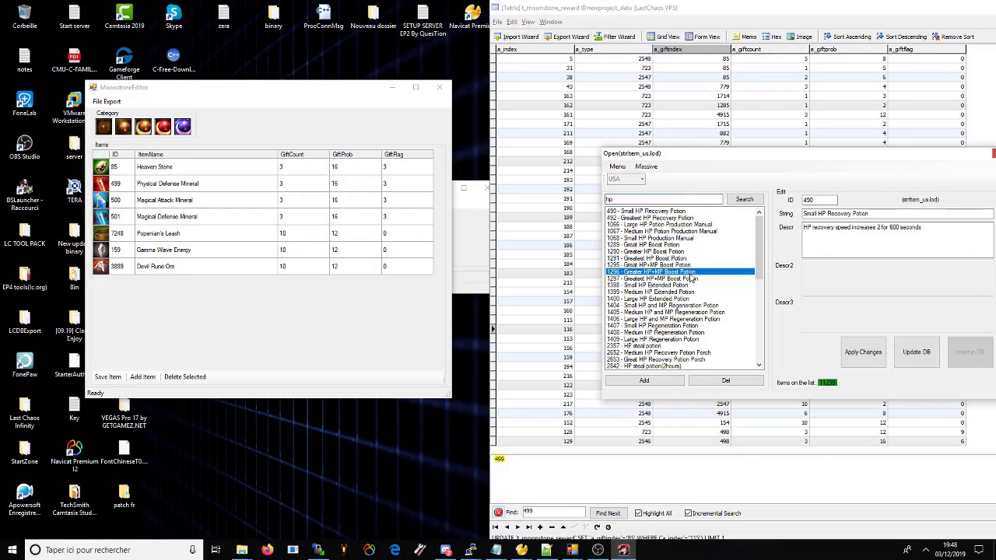
{"action": "double_click", "coordinate": [827, 200]}
{"action": "key", "text": "ctrl+c"}
Set a_giftindex of record 116 to 1296 in the reward table, apply the change, and reload the first category in MoonstoneEditor
{"action": "left_click", "coordinate": [773, 8]}
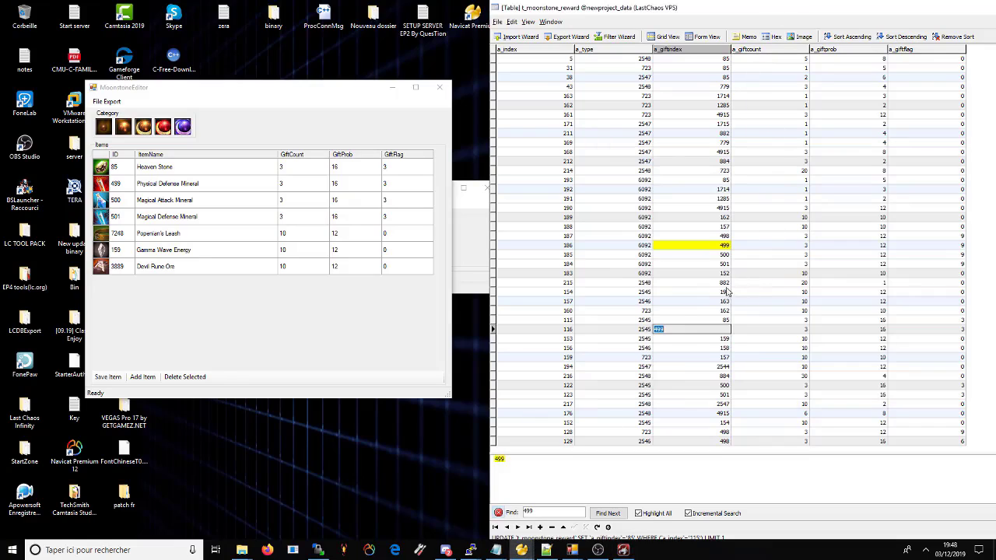
{"action": "key", "text": "ctrl+v"}
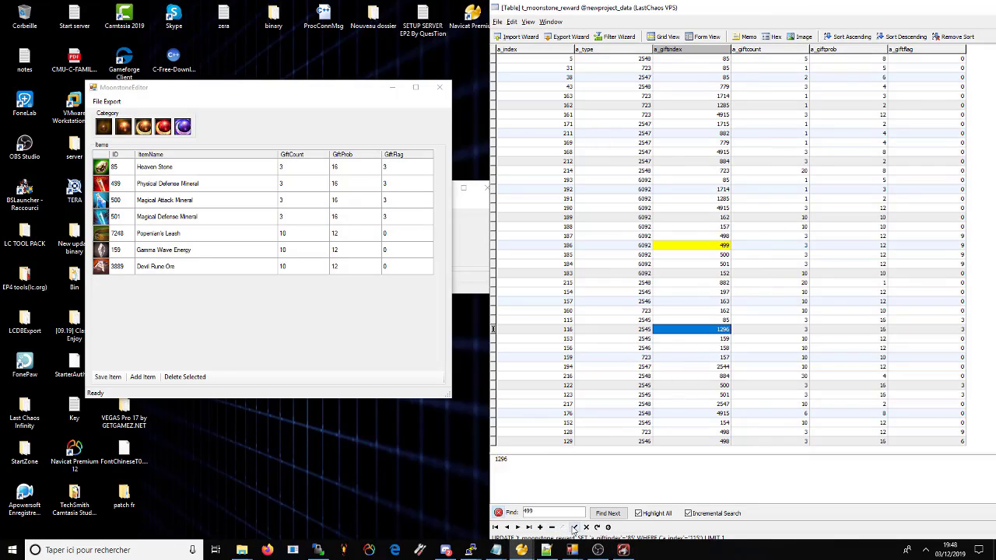
{"action": "left_click", "coordinate": [575, 528]}
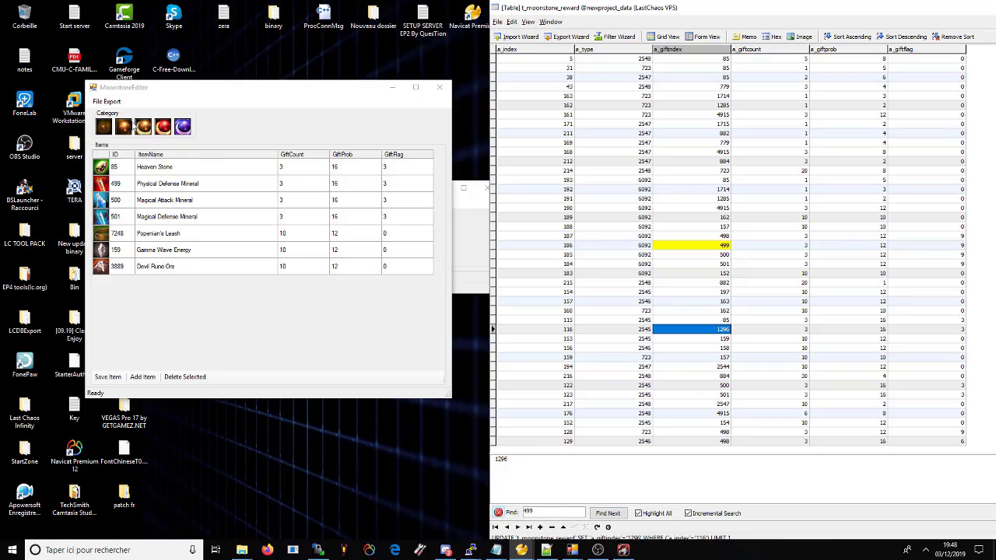
{"action": "left_click", "coordinate": [180, 126]}
{"action": "left_click", "coordinate": [102, 127]}
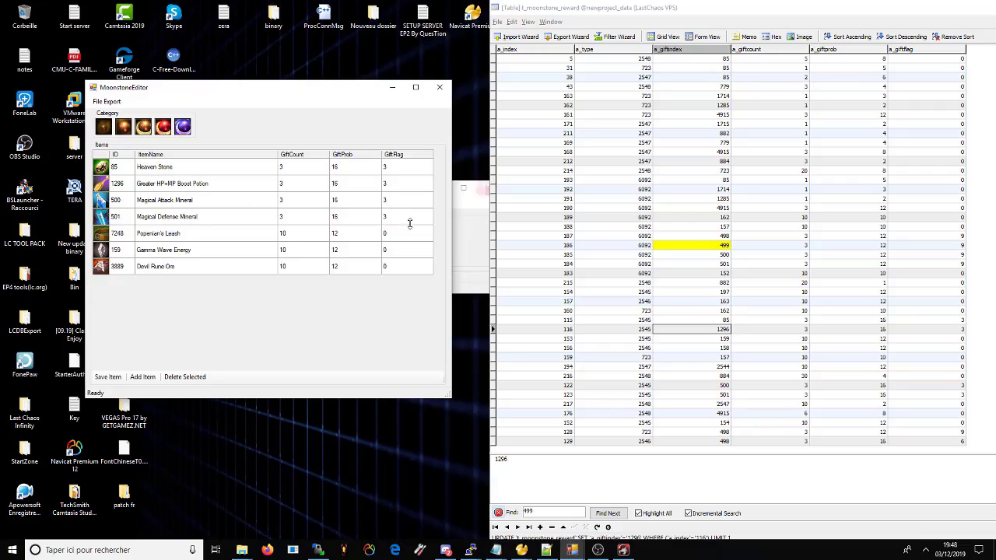
Search the t_moonstone_reward table for 500, the Magical Attack Mineral ID
{"action": "double_click", "coordinate": [561, 507]}
{"action": "type", "text": "5"}
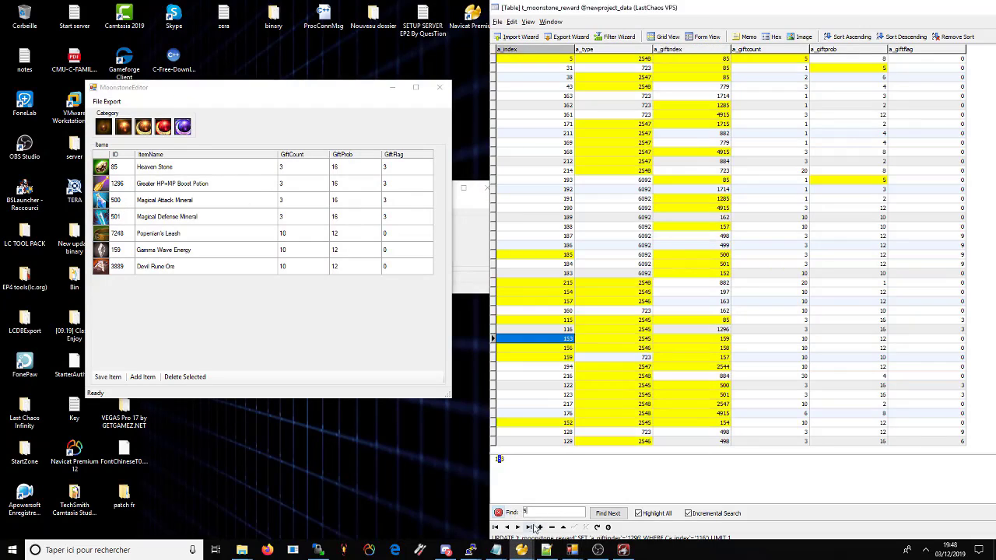
{"action": "type", "text": "00"}
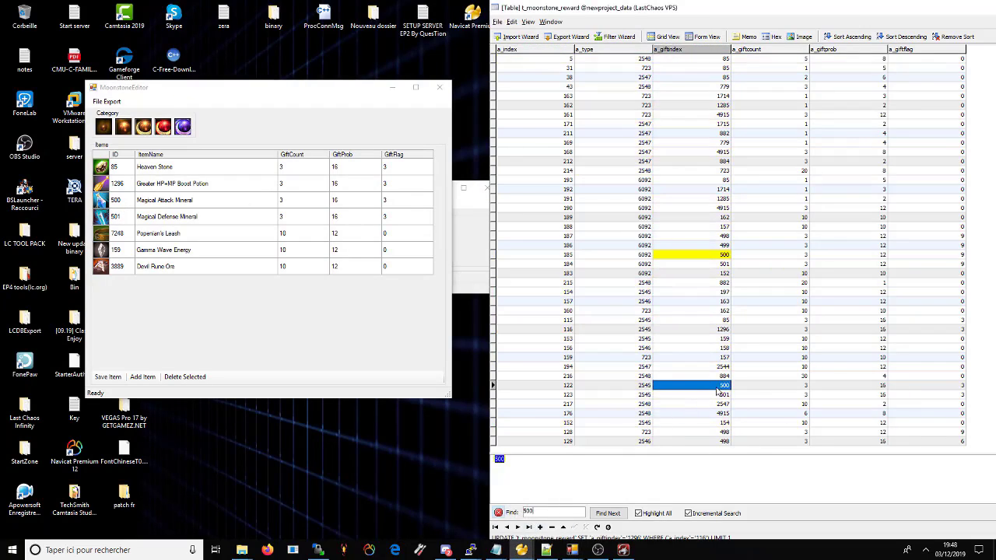
Set a_giftindex of record 122 to 723, apply the change, and reload the first category in MoonstoneEditor
{"action": "left_click", "coordinate": [707, 387]}
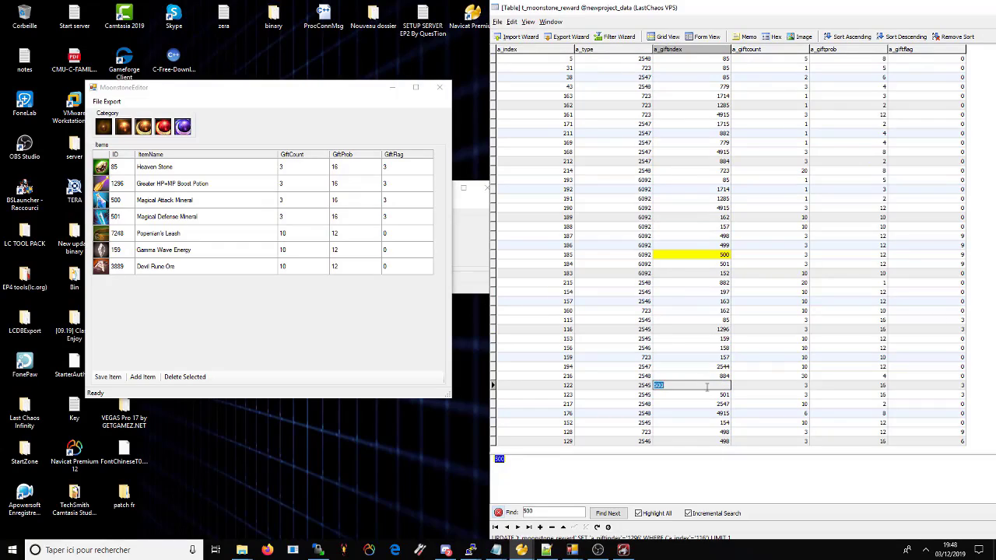
{"action": "type", "text": "723"}
{"action": "key", "text": "Return"}
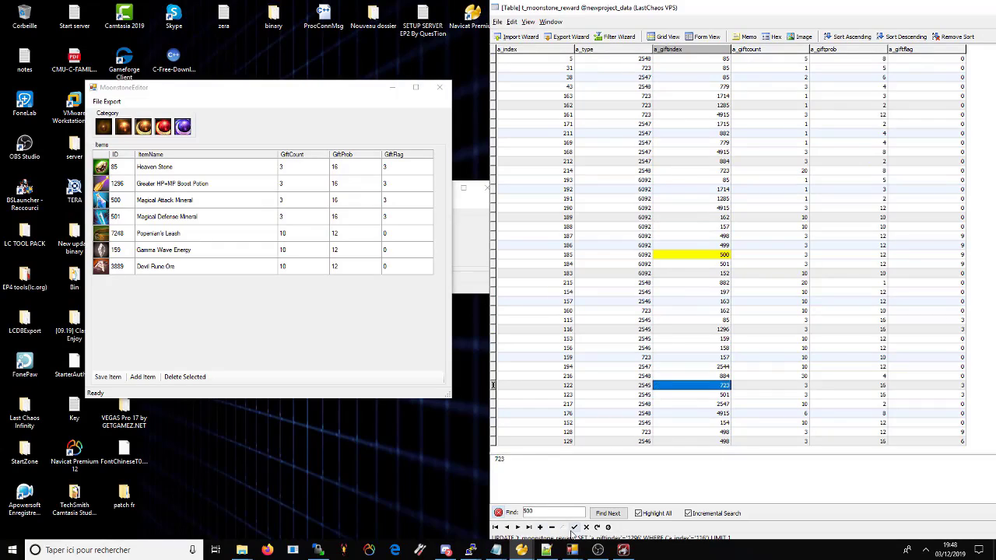
{"action": "left_click", "coordinate": [575, 528]}
{"action": "left_click", "coordinate": [104, 128]}
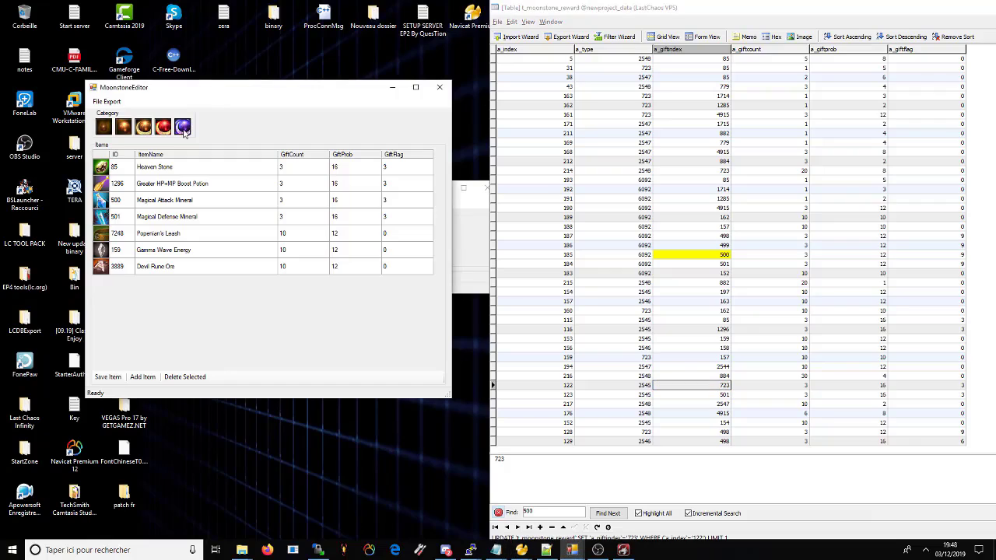
{"action": "left_click", "coordinate": [104, 128]}
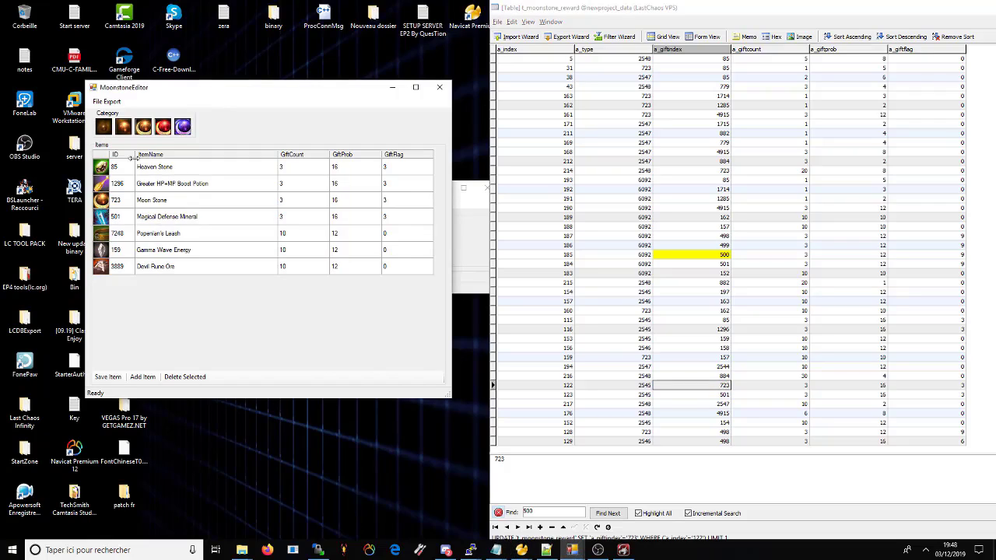
Copy the Magical Defense Mineral ID 501 from MoonstoneEditor and search the reward table for it
{"action": "left_click", "coordinate": [115, 216]}
{"action": "left_click", "coordinate": [115, 216]}
{"action": "key", "text": "ctrl+c"}
{"action": "left_click_drag", "start_coordinate": [577, 512], "coordinate": [461, 514]}
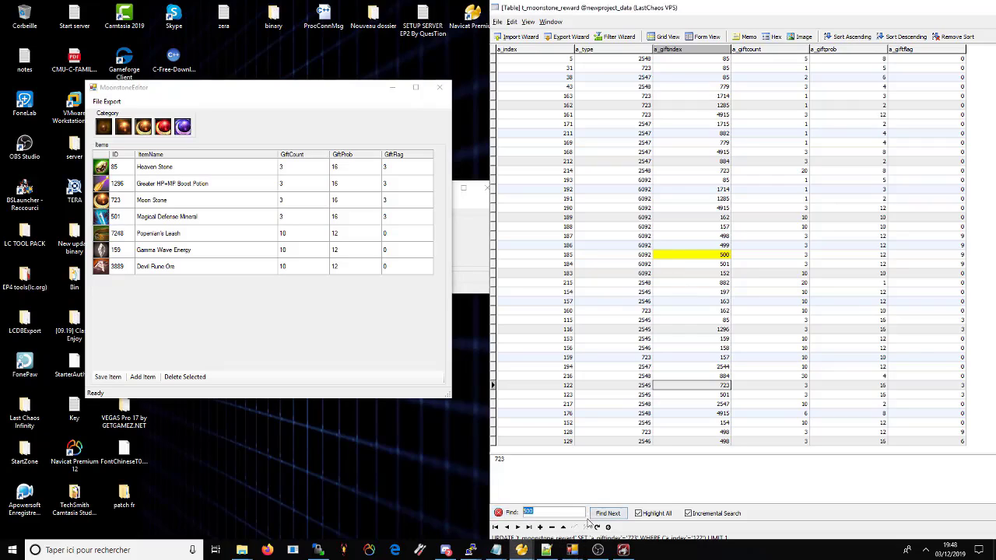
{"action": "key", "text": "ctrl+v"}
Switch to the string editor, search the items for "STONE", and select the Smelting Stone entry
{"action": "left_click", "coordinate": [623, 551]}
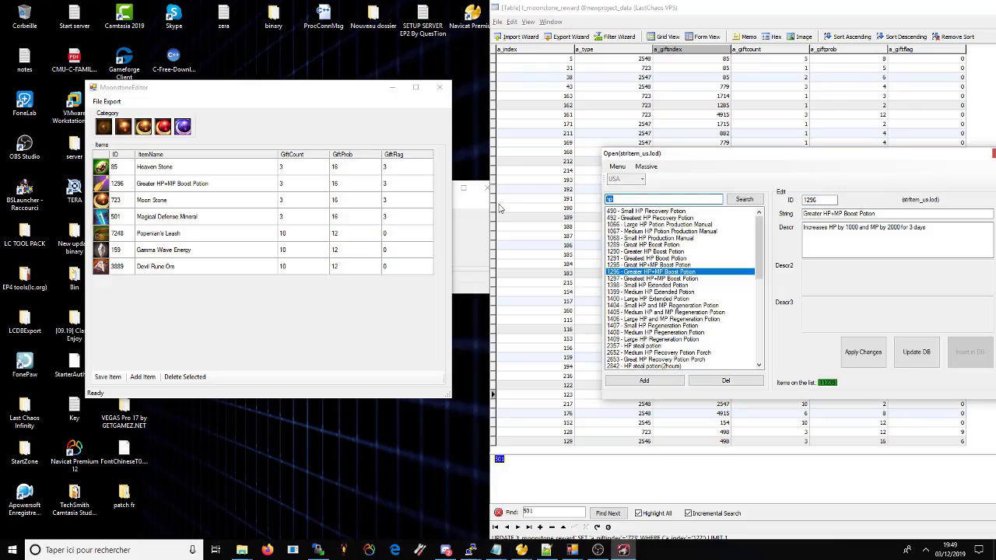
{"action": "key", "text": "Return"}
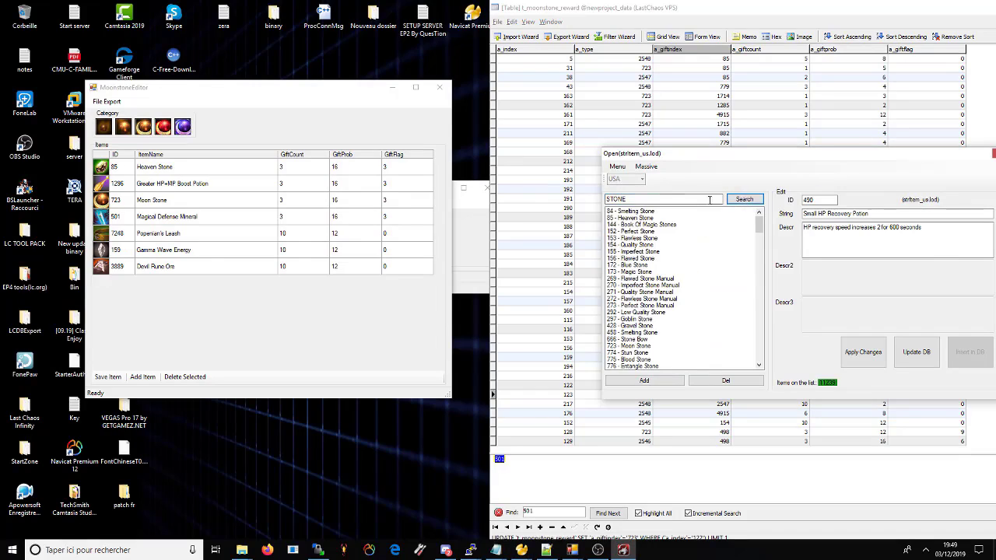
{"action": "left_click", "coordinate": [652, 219]}
{"action": "left_click", "coordinate": [658, 211]}
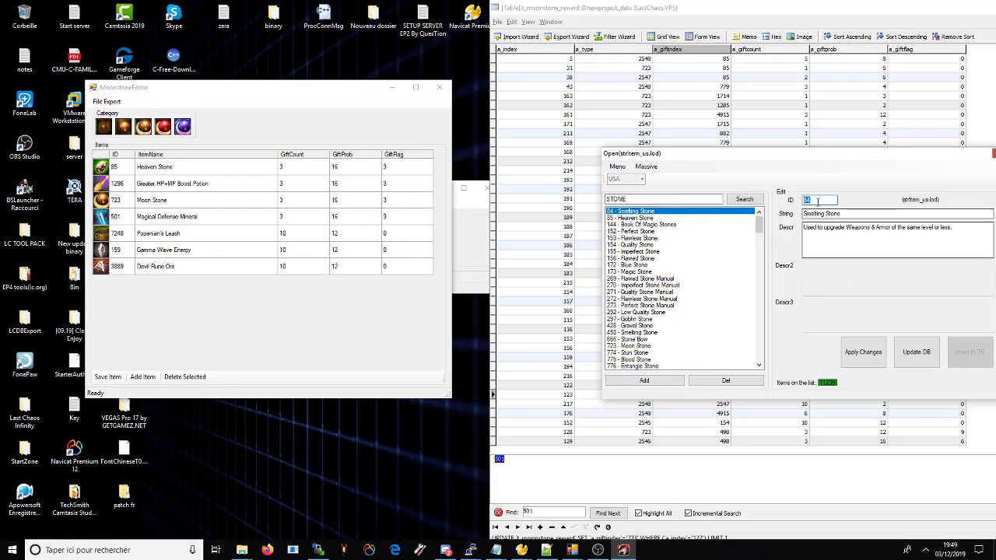
Set a_giftindex of record 123 to 84 in the reward table, apply the change, and reload the first category in MoonstoneEditor
{"action": "left_click", "coordinate": [678, 458]}
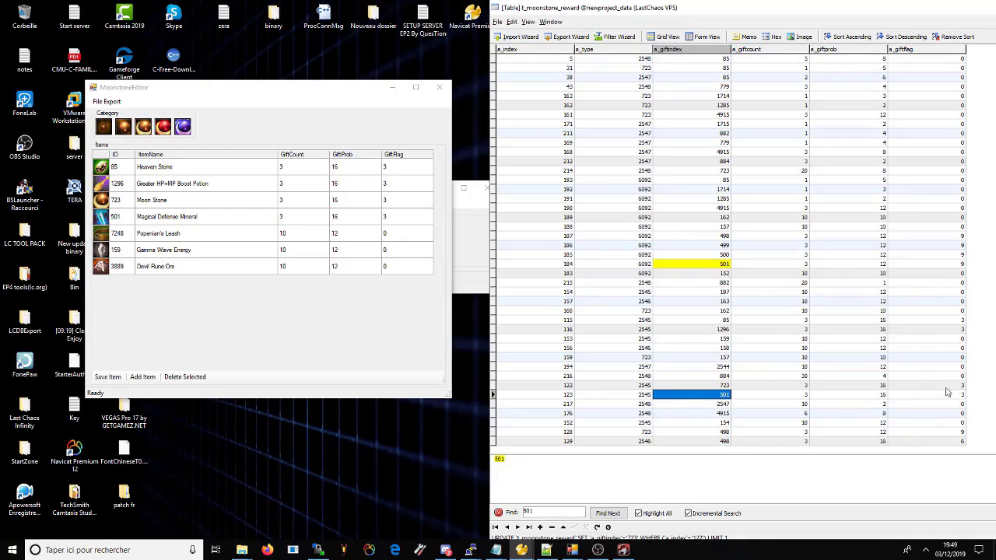
{"action": "type", "text": "84"}
{"action": "key", "text": "Return"}
{"action": "left_click", "coordinate": [574, 527]}
{"action": "left_click", "coordinate": [195, 160]}
{"action": "left_click", "coordinate": [105, 128]}
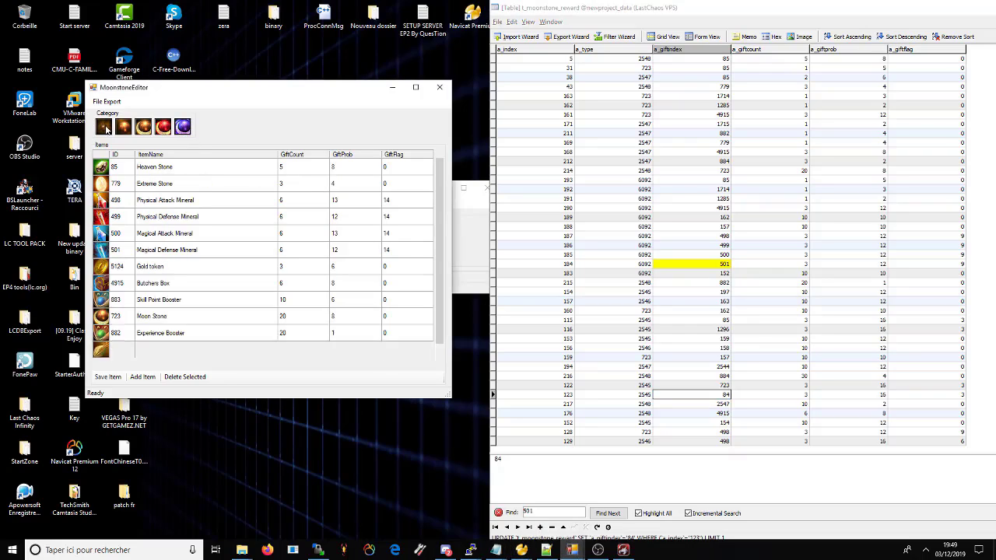
{"action": "left_click", "coordinate": [106, 129]}
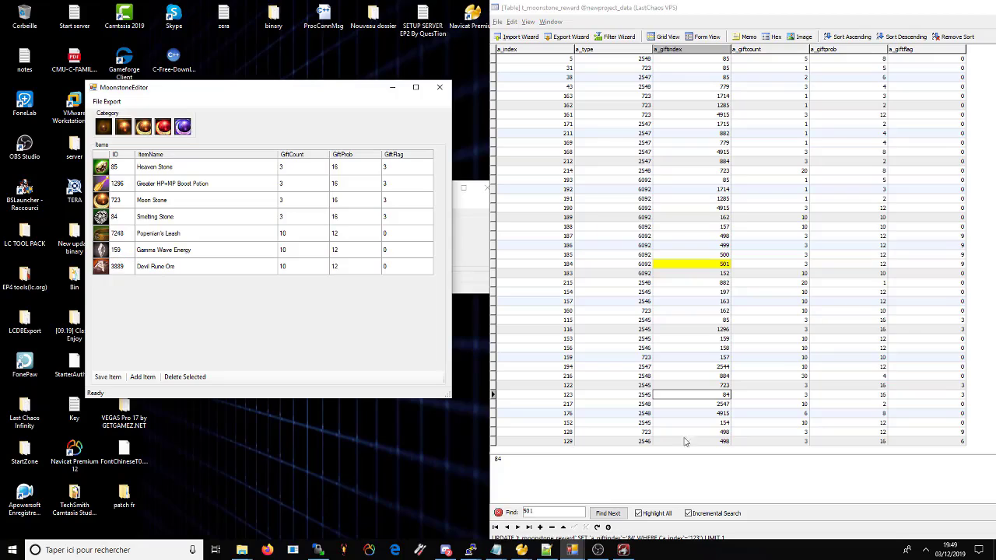
Search the reward table for the Gamma Wave Energy ID 159 and select the a_giftindex value of record 153
{"action": "left_click", "coordinate": [572, 515]}
{"action": "type", "text": "159"}
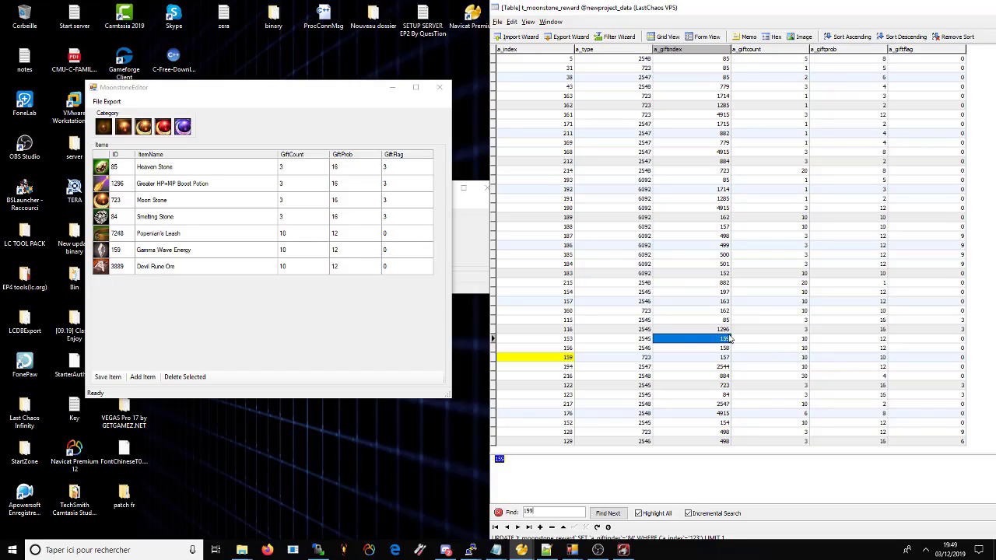
{"action": "left_click", "coordinate": [725, 338]}
Switch to the string editor, clear the item search, and browse the full item list for a replacement reward
{"action": "left_click", "coordinate": [623, 550]}
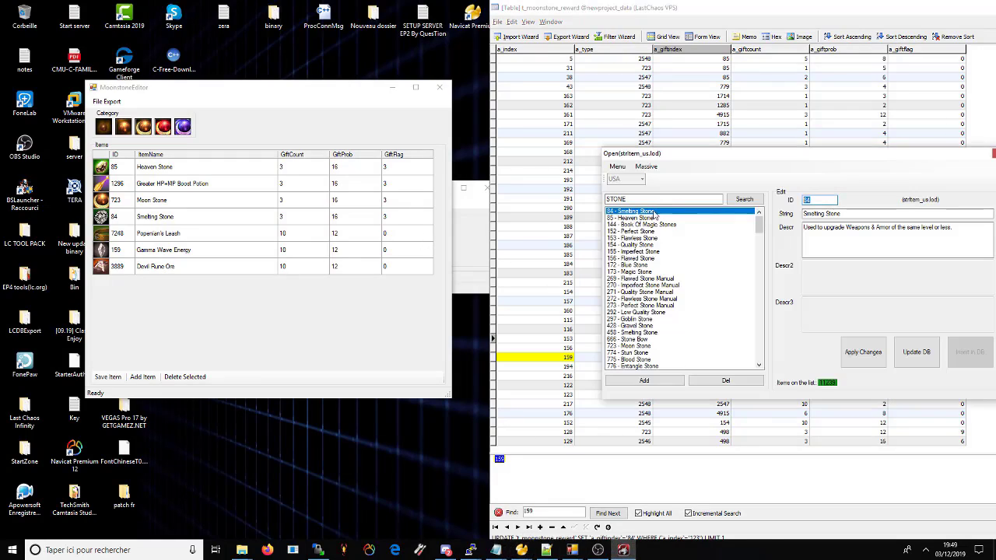
{"action": "key", "text": "BackSpace"}
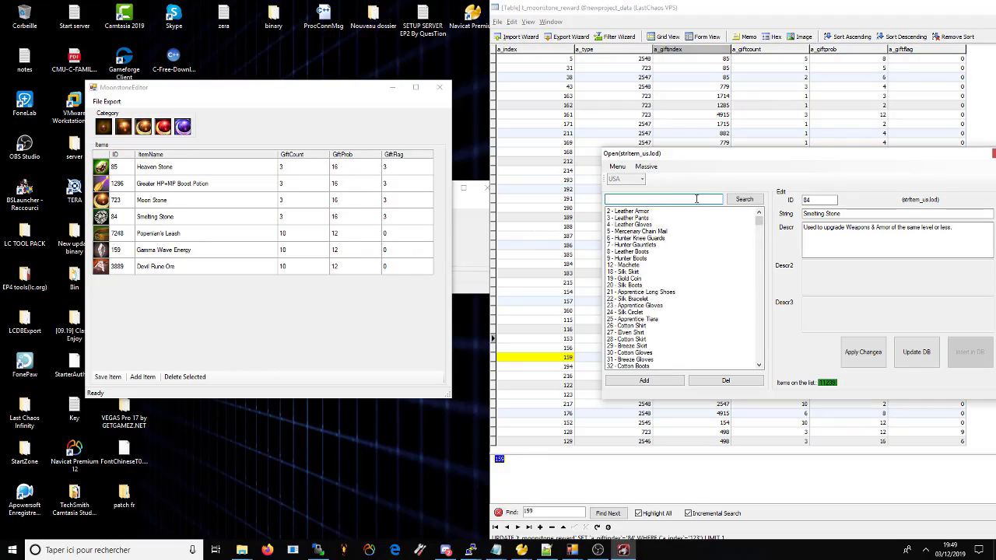
{"action": "left_click", "coordinate": [635, 266]}
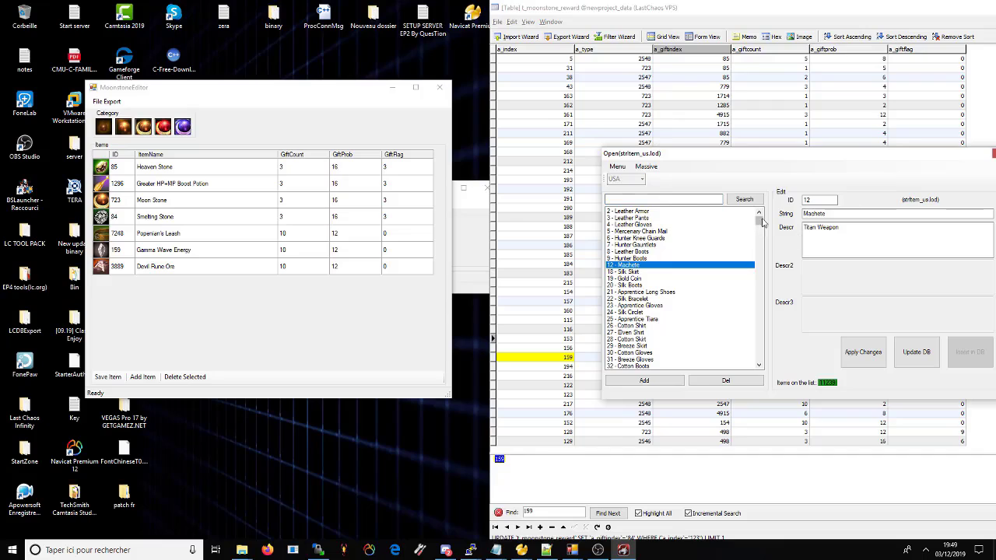
{"action": "left_click_drag", "start_coordinate": [758, 222], "coordinate": [758, 322]}
Search the string editor for "POWER", check the first matching items, and copy the ID of Power Potion
{"action": "left_click", "coordinate": [678, 201]}
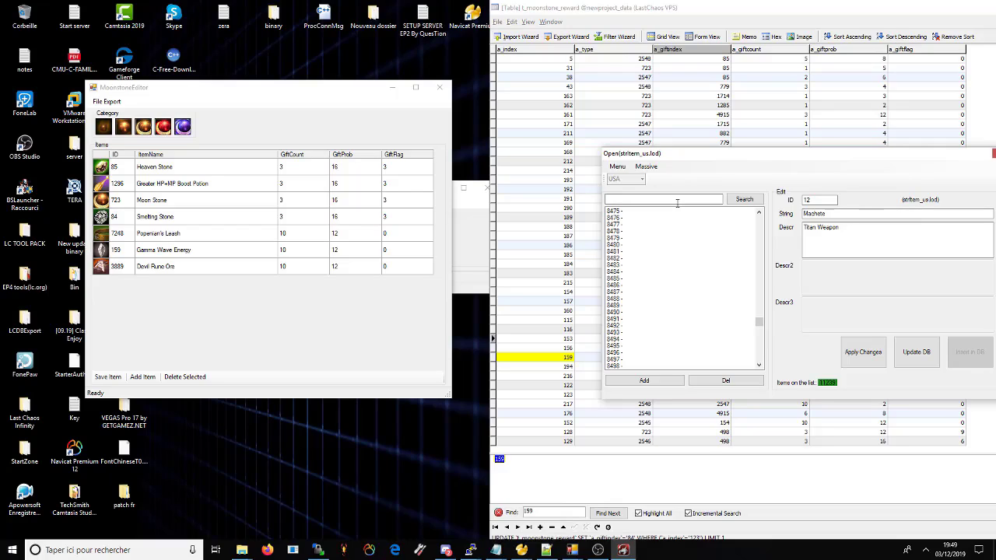
{"action": "type", "text": "POWER"}
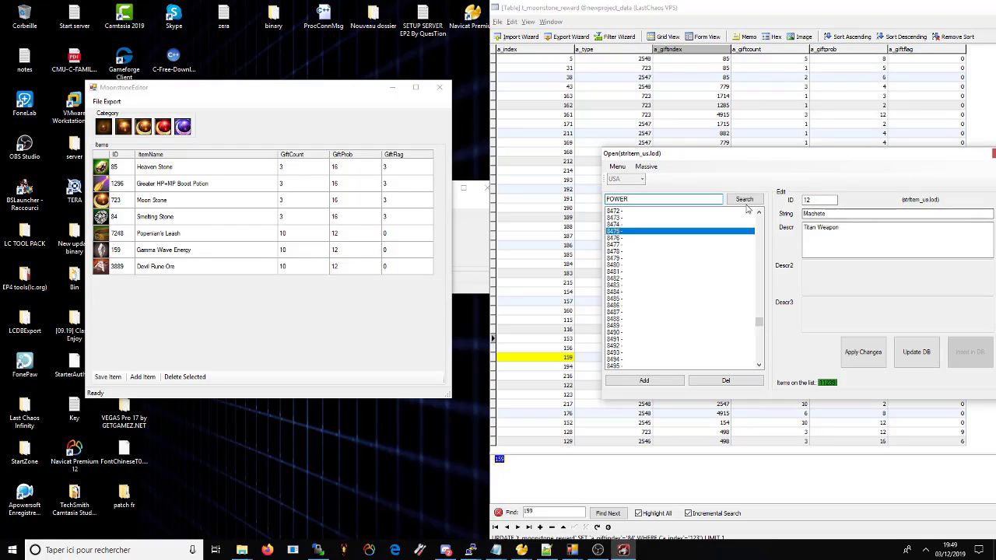
{"action": "left_click", "coordinate": [744, 200]}
{"action": "left_click", "coordinate": [653, 211]}
{"action": "left_click", "coordinate": [656, 218]}
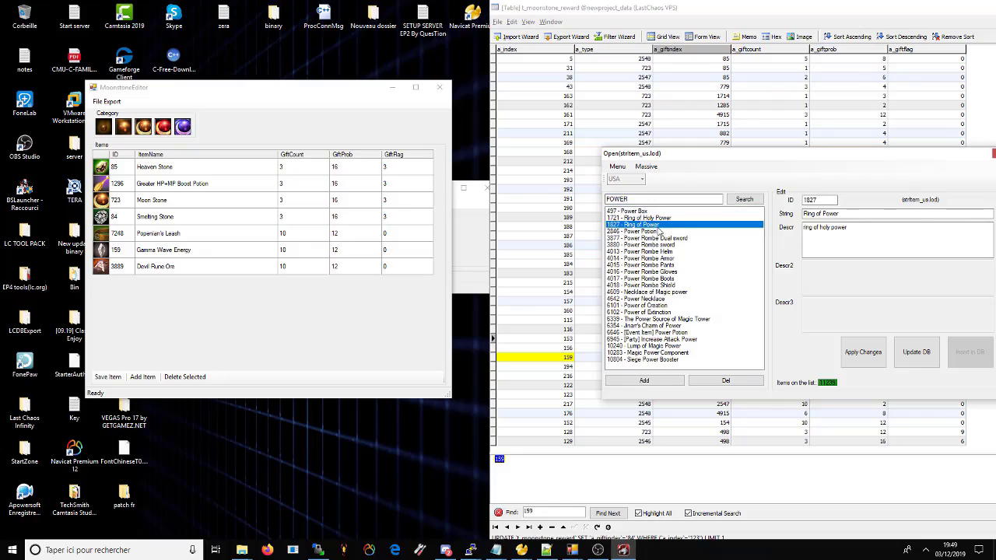
{"action": "left_click", "coordinate": [658, 224]}
{"action": "left_click", "coordinate": [660, 231]}
{"action": "left_click_drag", "start_coordinate": [826, 200], "coordinate": [676, 324]}
{"action": "key", "text": "ctrl+c"}
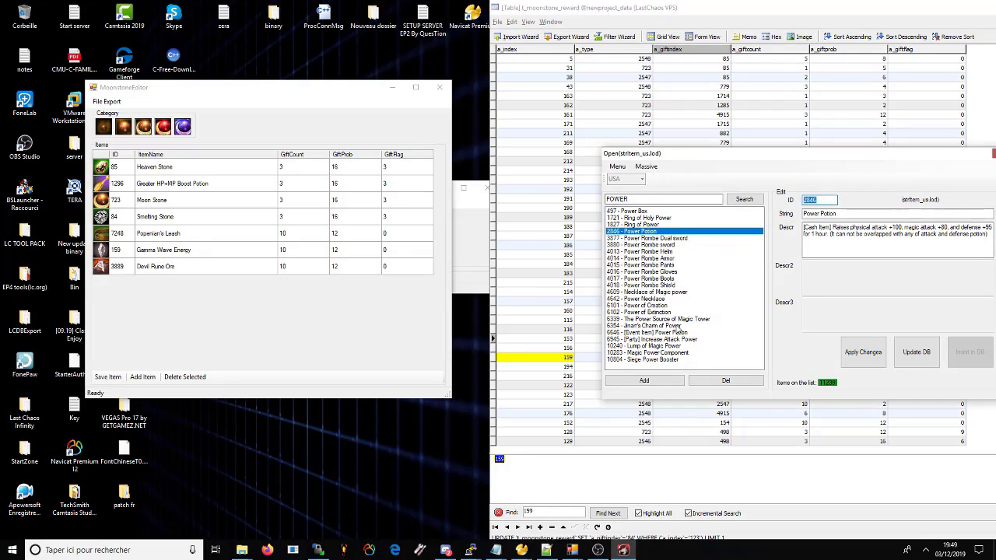
Set a_giftindex of record 153 to 2846 in the reward table and apply the change
{"action": "left_click", "coordinate": [697, 11]}
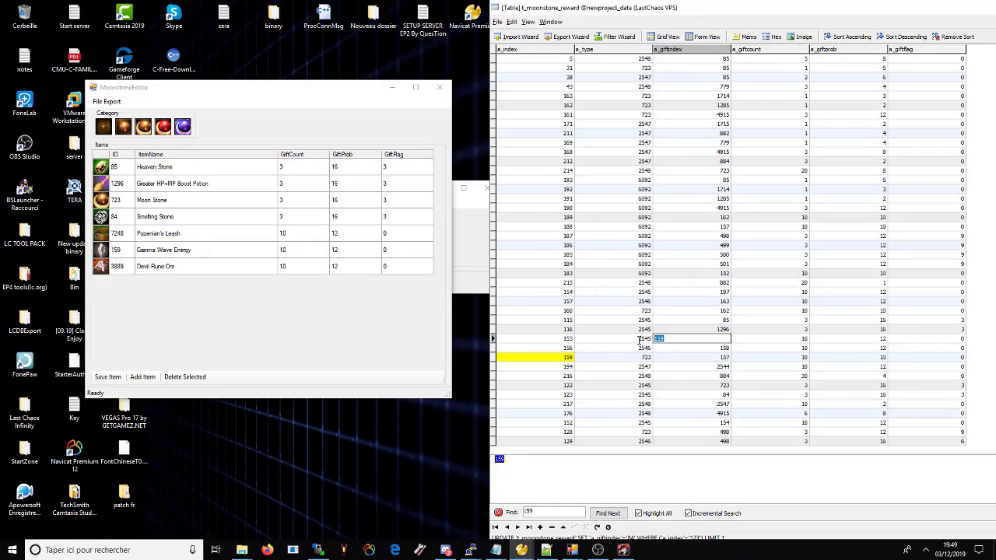
{"action": "key", "text": "ctrl+v"}
{"action": "key", "text": "Return"}
{"action": "left_click", "coordinate": [575, 527]}
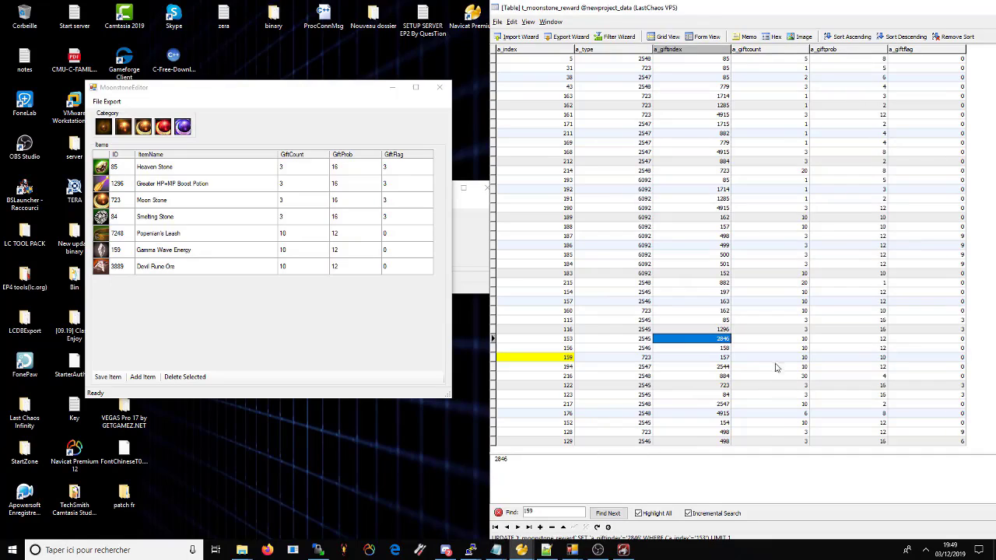
Set a_giftcount of record 153 to 20, apply the change, and reload the first category in MoonstoneEditor
{"action": "double_click", "coordinate": [798, 338]}
{"action": "type", "text": "20"}
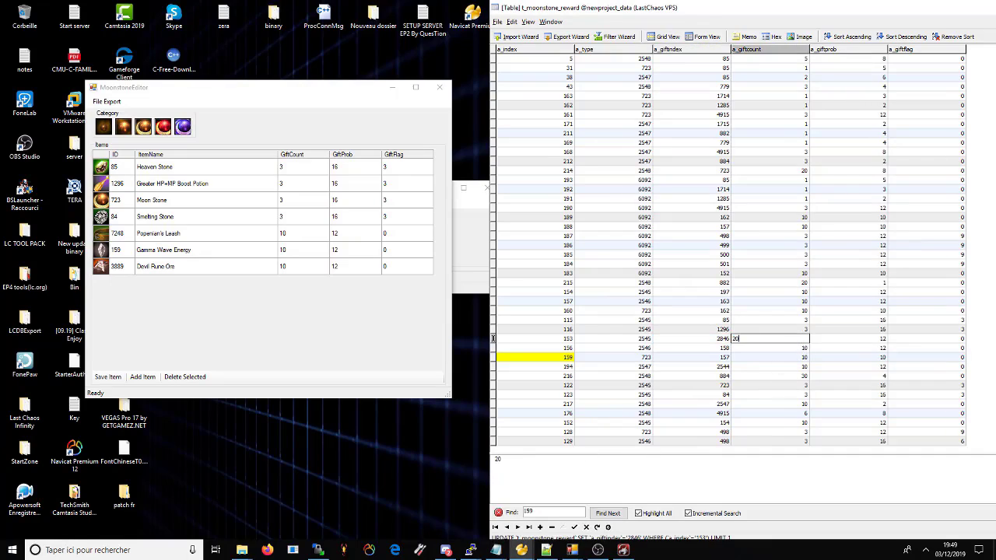
{"action": "key", "text": "Return"}
{"action": "left_click", "coordinate": [575, 527]}
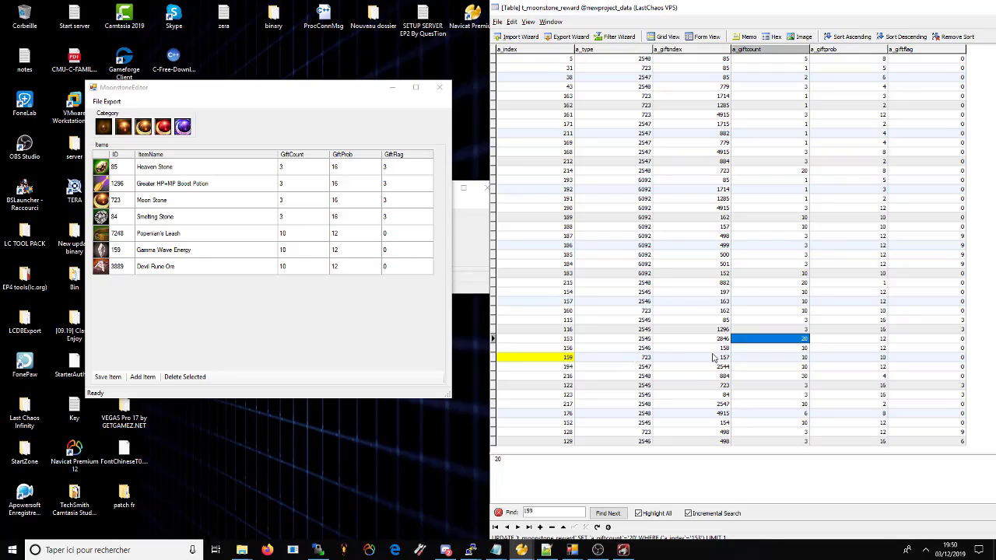
{"action": "left_click", "coordinate": [180, 131]}
{"action": "left_click", "coordinate": [104, 130]}
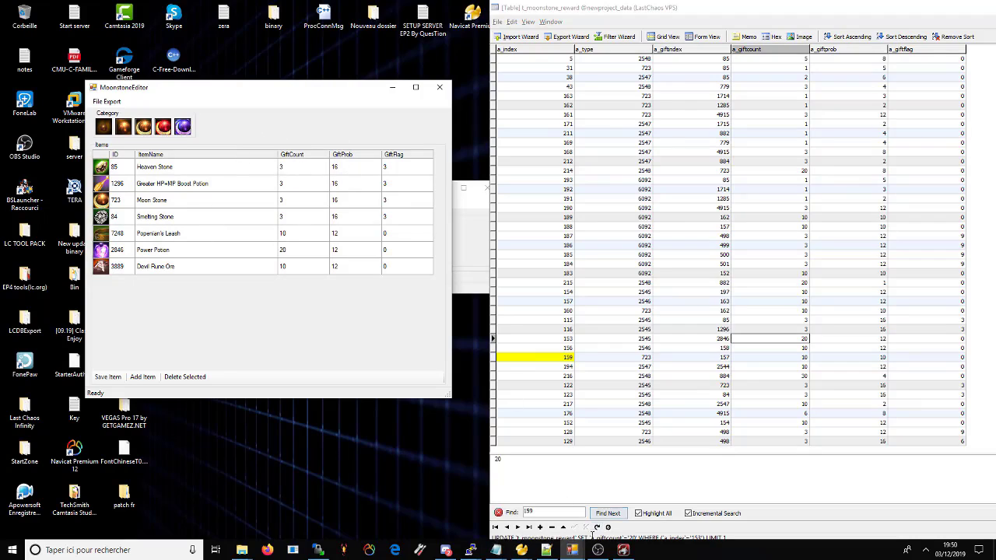
Export the edited moonstone data from MoonstoneEditor as a .lod file named moonstone on the Desktop (Bureau)
{"action": "left_click", "coordinate": [107, 102]}
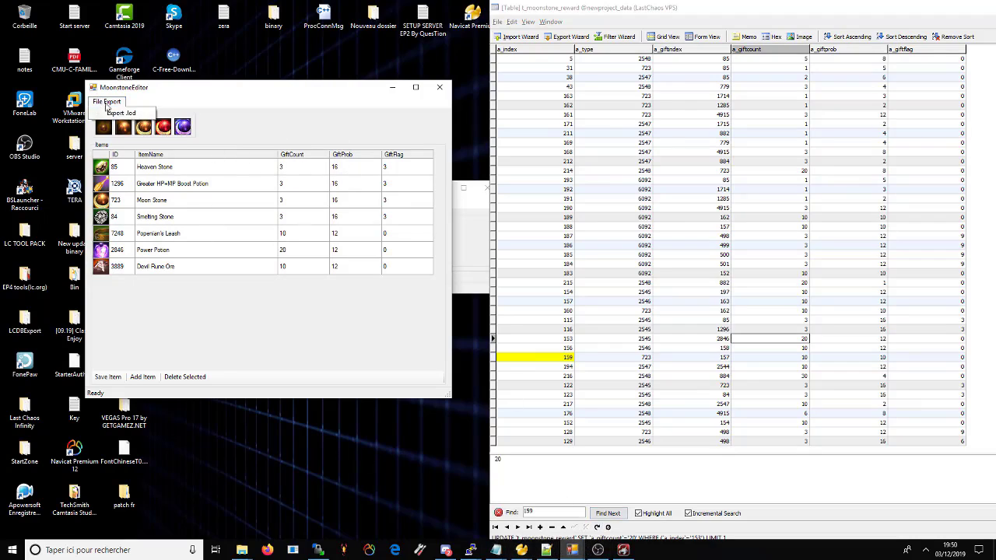
{"action": "left_click", "coordinate": [120, 113]}
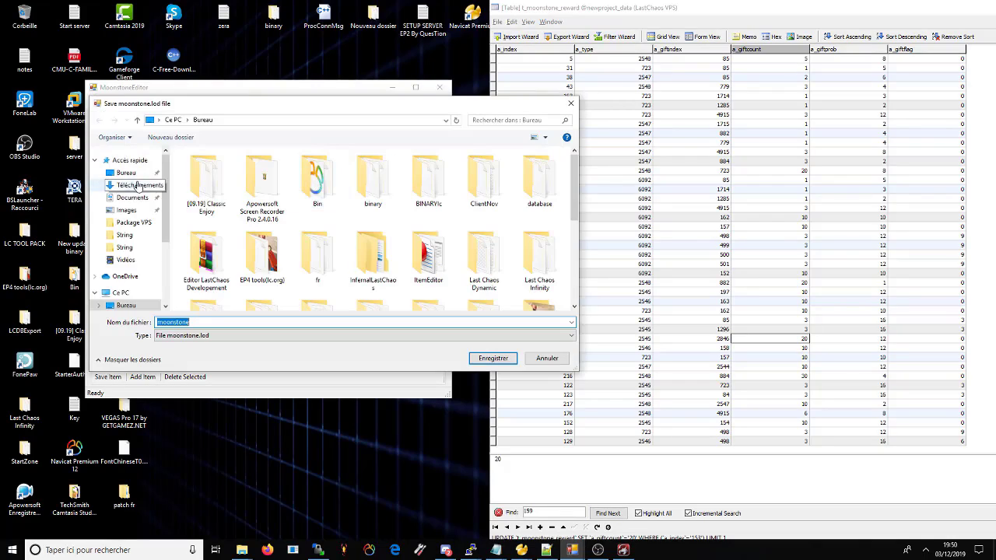
{"action": "left_click", "coordinate": [496, 359]}
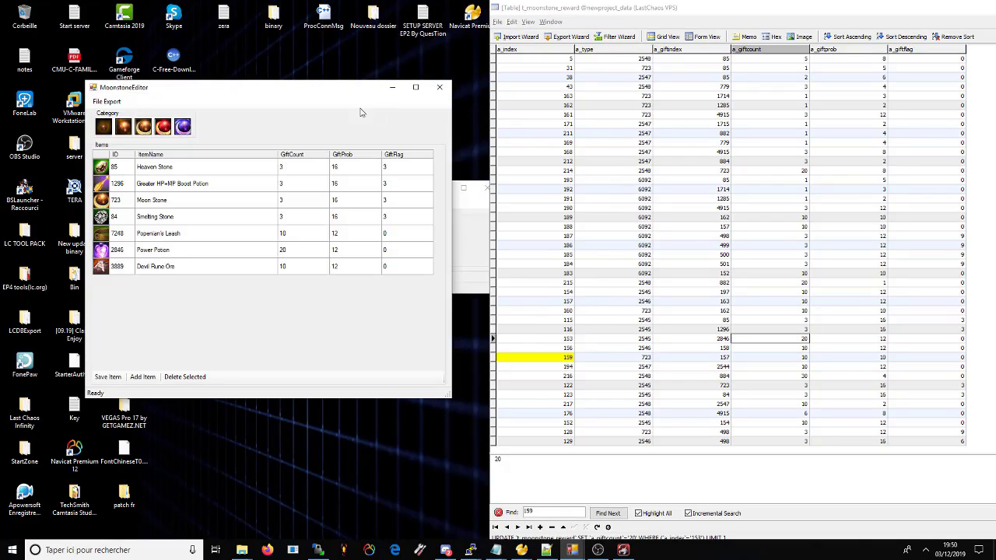
Clear the MoonstoneEditor, LastChaos Tool Collection and t_moonstone_reward table windows off the desktop
{"action": "left_click", "coordinate": [514, 308]}
{"action": "left_click_drag", "start_coordinate": [340, 87], "coordinate": [378, 109]}
{"action": "left_click", "coordinate": [474, 108]}
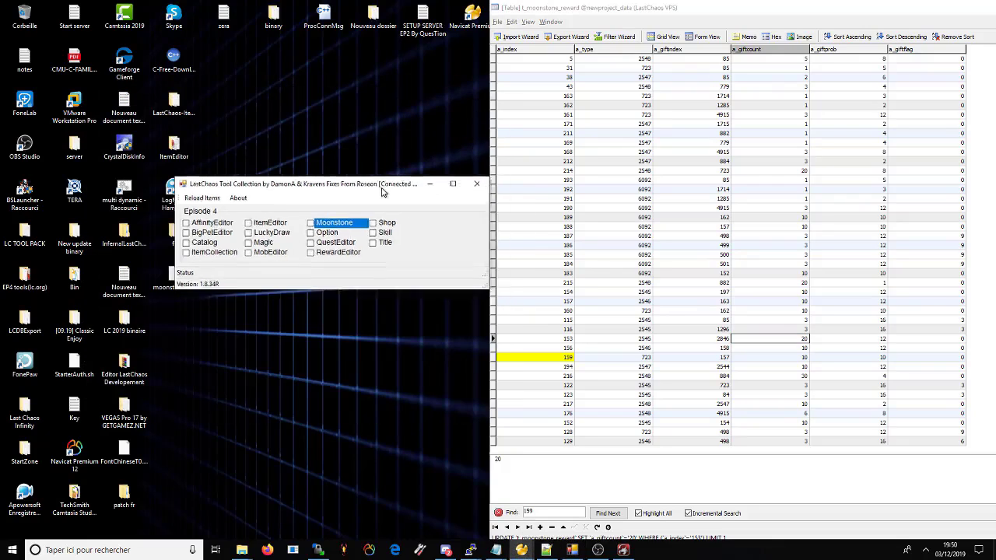
{"action": "left_click", "coordinate": [463, 187]}
{"action": "left_click", "coordinate": [937, 5]}
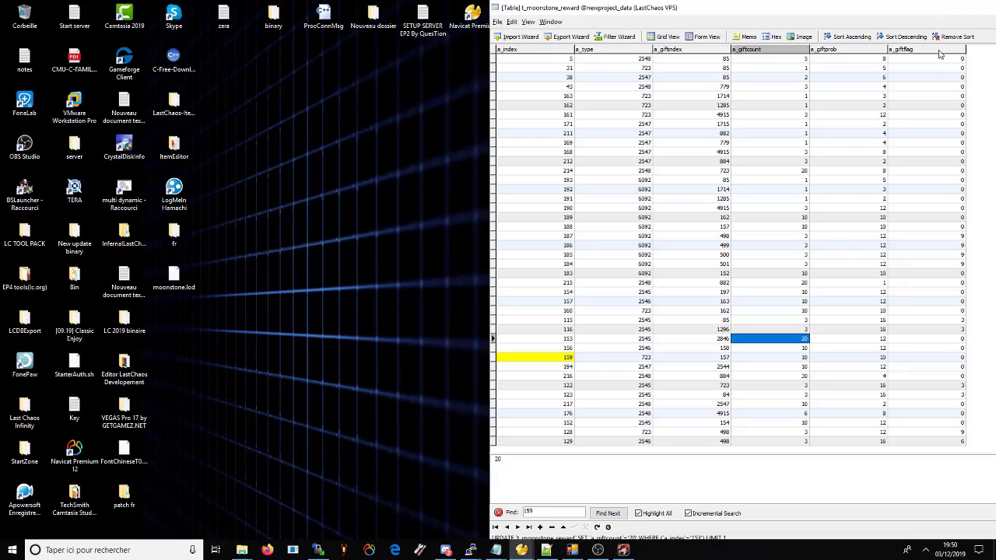
{"action": "left_click_drag", "start_coordinate": [971, 9], "coordinate": [825, 43]}
{"action": "left_click_drag", "start_coordinate": [973, 47], "coordinate": [849, 47]}
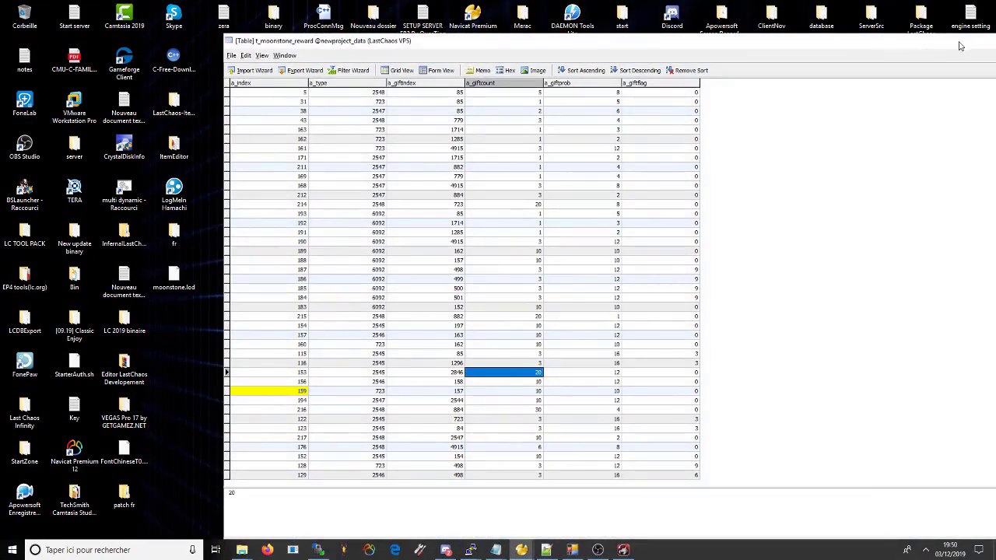
{"action": "left_click_drag", "start_coordinate": [960, 43], "coordinate": [757, 43]}
{"action": "left_click", "coordinate": [955, 41]}
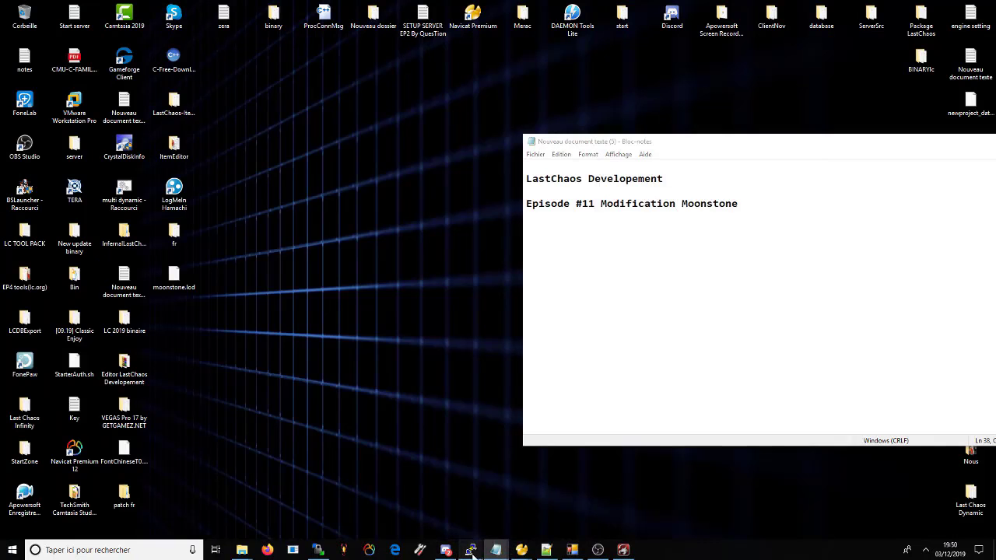
Close all running PuTTY sessions and confirm each exit
{"action": "right_click", "coordinate": [471, 550]}
{"action": "left_click", "coordinate": [472, 527]}
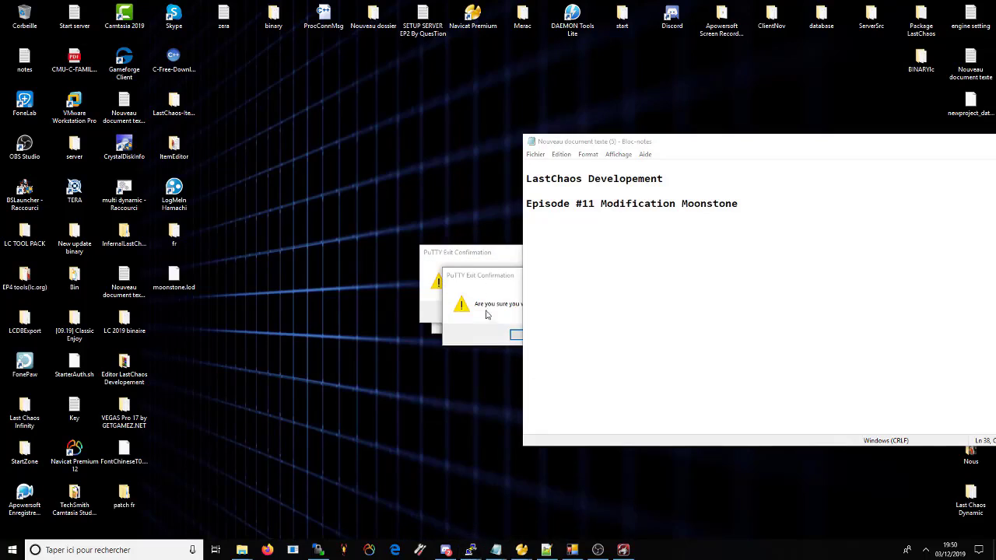
{"action": "left_click", "coordinate": [517, 337]}
{"action": "left_click", "coordinate": [517, 336]}
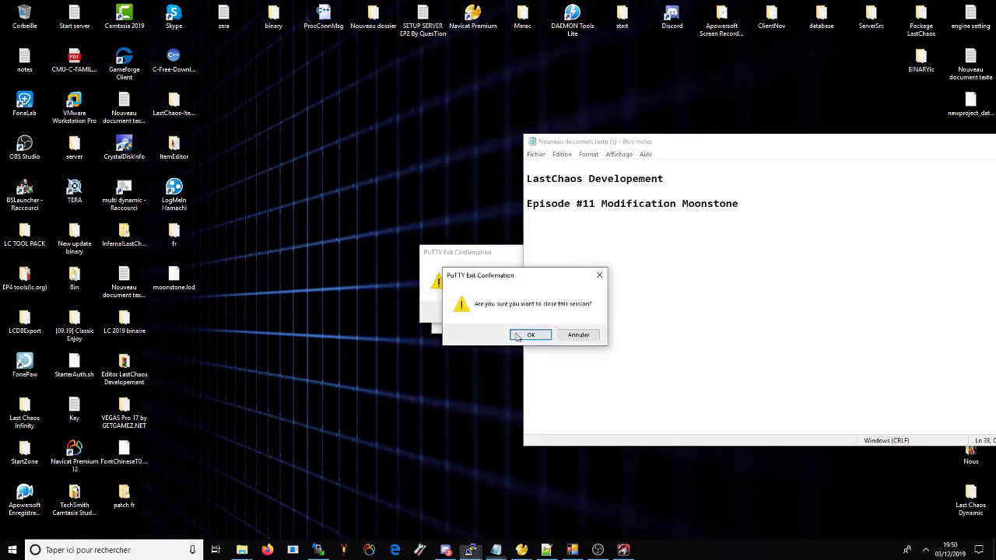
{"action": "left_click", "coordinate": [518, 336]}
{"action": "left_click", "coordinate": [518, 335]}
{"action": "left_click", "coordinate": [506, 316]}
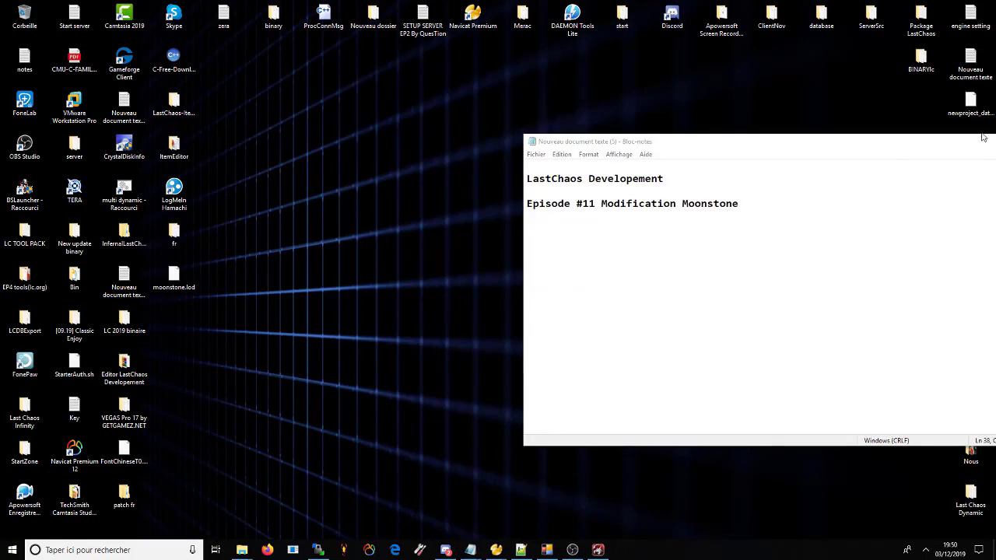
Put the episode title note away and move the string editor window fully into view
{"action": "left_click", "coordinate": [823, 128]}
{"action": "left_click", "coordinate": [913, 165]}
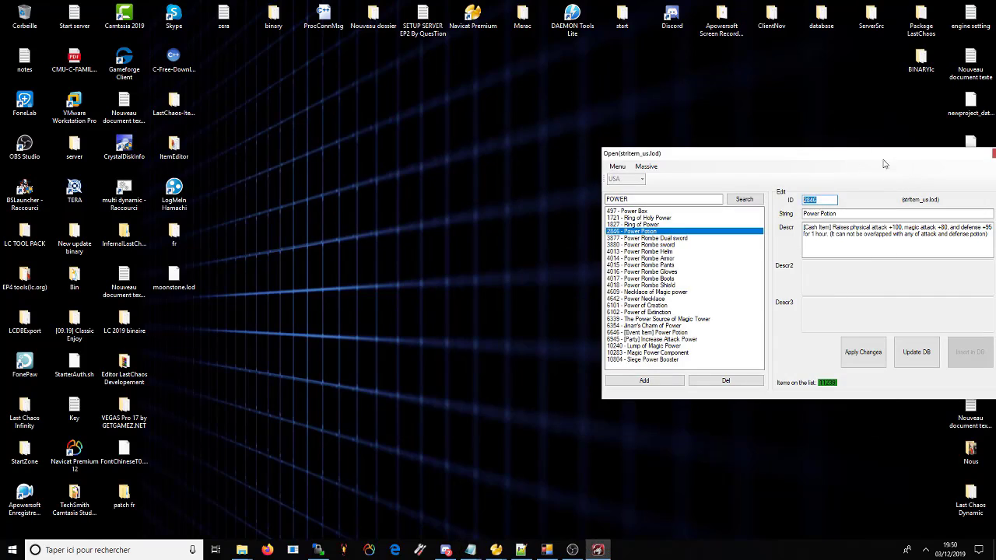
{"action": "left_click_drag", "start_coordinate": [882, 158], "coordinate": [766, 166]}
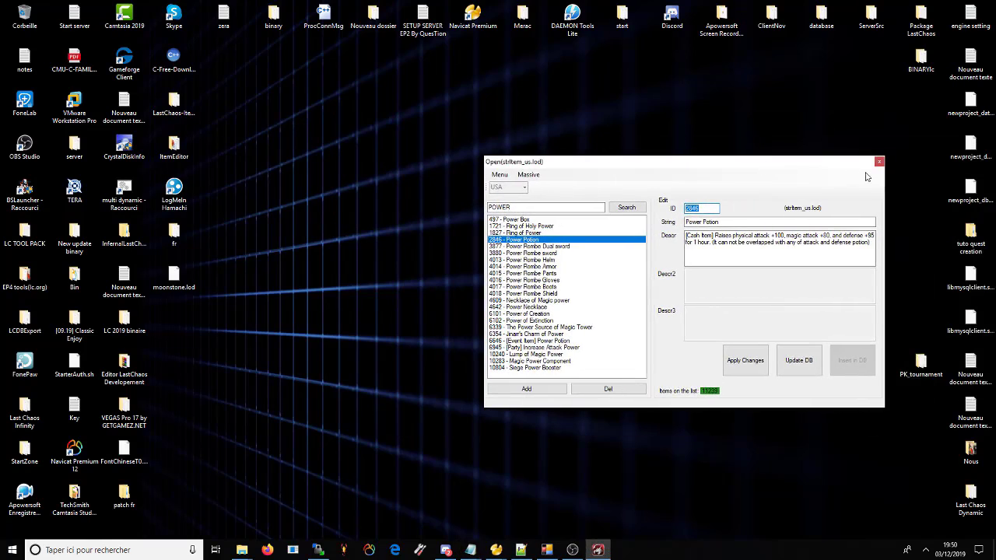
Switch to WinSCP, open seven PuTTY terminals on the root server session, and put the WinSCP window away
{"action": "left_click", "coordinate": [319, 550]}
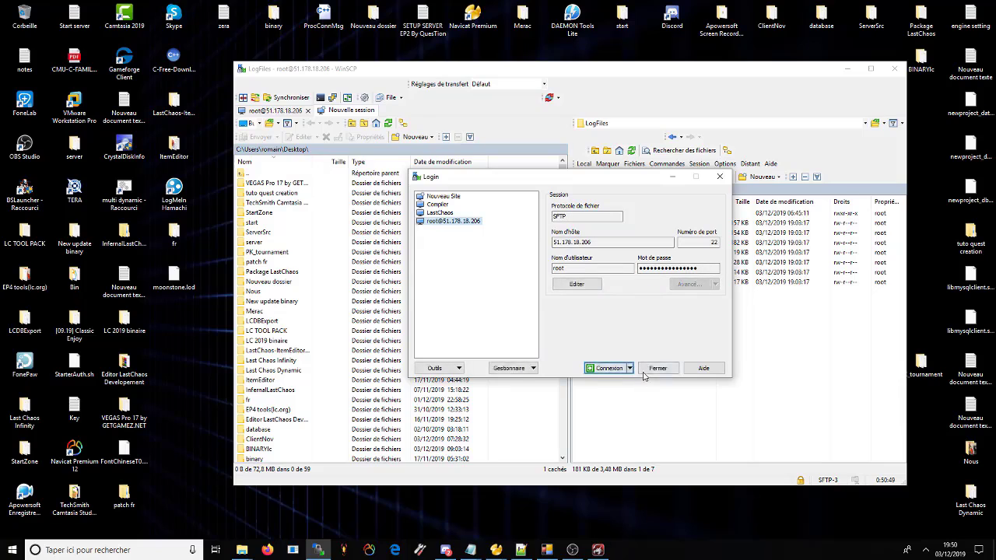
{"action": "left_click", "coordinate": [610, 368]}
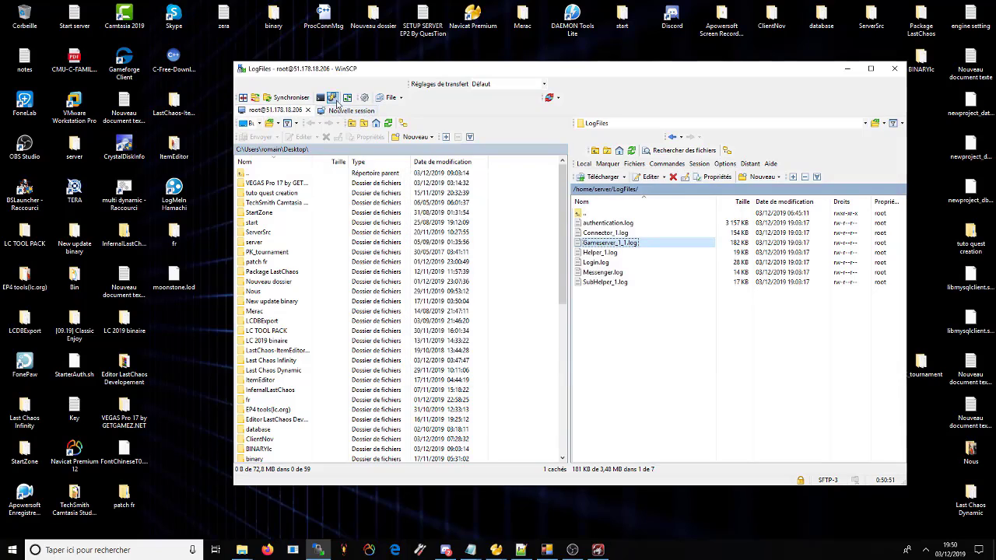
{"action": "left_click", "coordinate": [333, 99]}
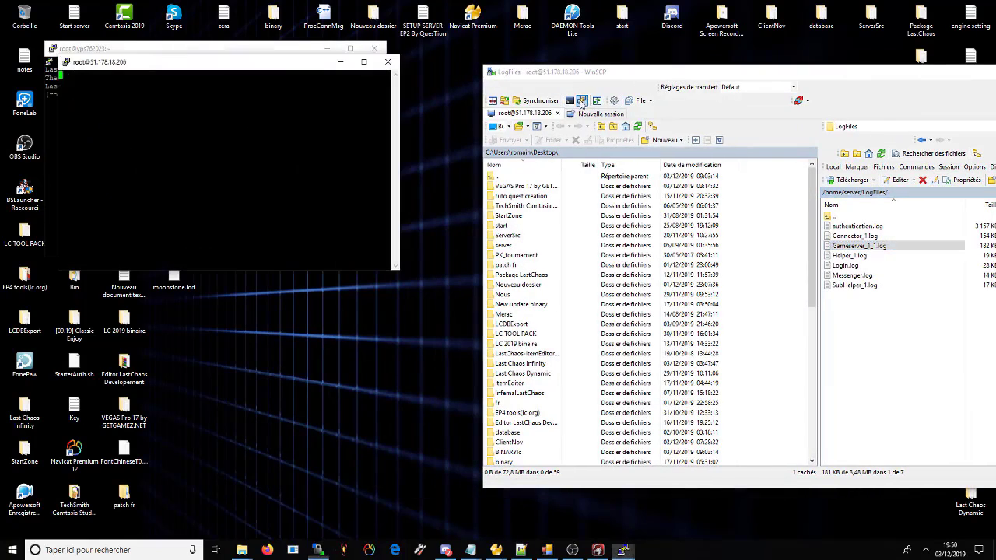
{"action": "left_click", "coordinate": [581, 102]}
{"action": "left_click", "coordinate": [582, 102]}
{"action": "left_click", "coordinate": [581, 102]}
{"action": "left_click", "coordinate": [581, 101]}
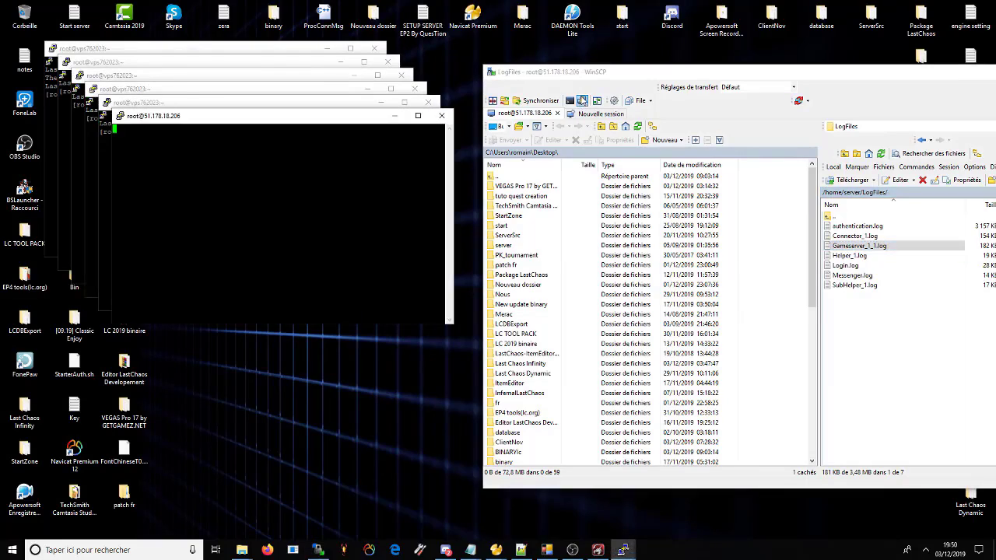
{"action": "left_click", "coordinate": [582, 101]}
{"action": "left_click_drag", "start_coordinate": [991, 72], "coordinate": [860, 72]}
{"action": "left_click", "coordinate": [965, 73]}
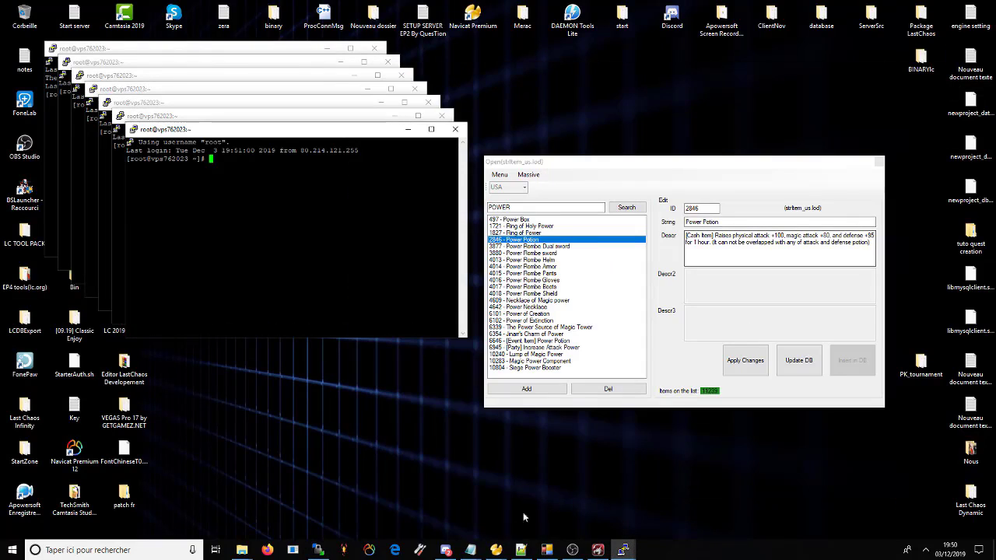
Bring up the Start server note at the Helper commands and place it beside the terminals
{"action": "mouse_move", "coordinate": [470, 550]}
{"action": "left_click", "coordinate": [440, 498]}
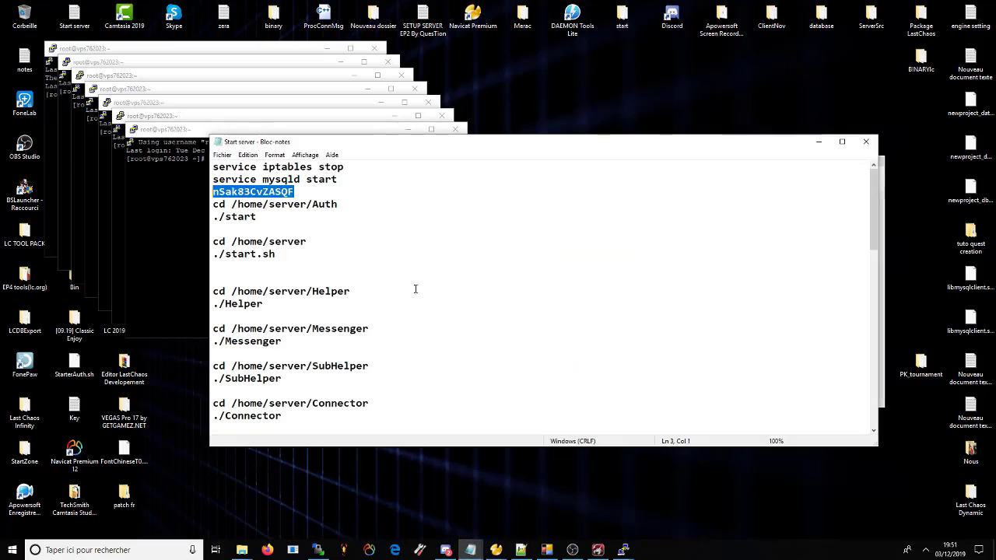
{"action": "scroll", "coordinate": [335, 257], "scroll_direction": "down", "scroll_amount": 5}
{"action": "scroll", "coordinate": [335, 257], "scroll_direction": "up", "scroll_amount": 2}
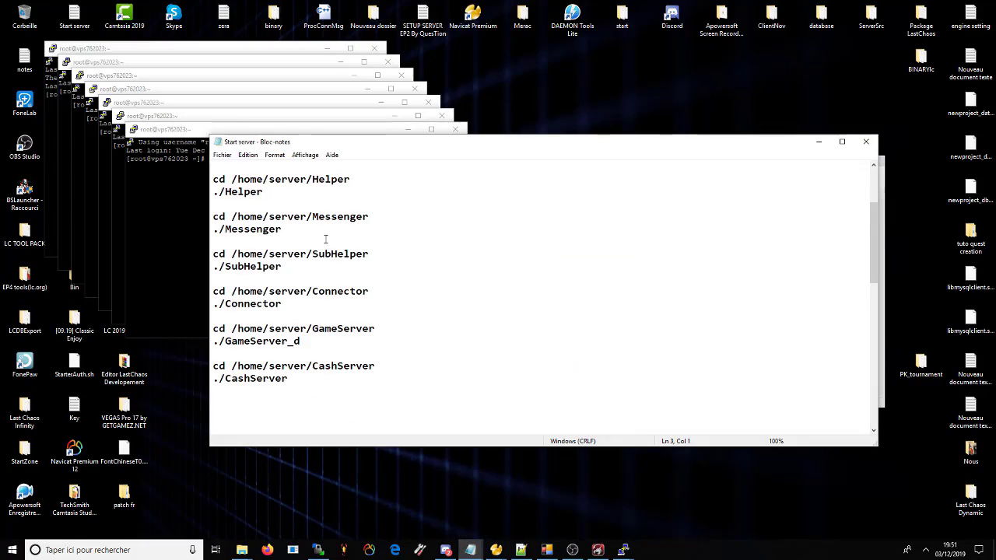
{"action": "left_click_drag", "start_coordinate": [354, 146], "coordinate": [678, 158]}
Copy the Helper and Messenger startup commands from the note and run each pair in its own terminal, minimising it after launch
{"action": "left_click_drag", "start_coordinate": [587, 204], "coordinate": [535, 188]}
{"action": "key", "text": "super+c"}
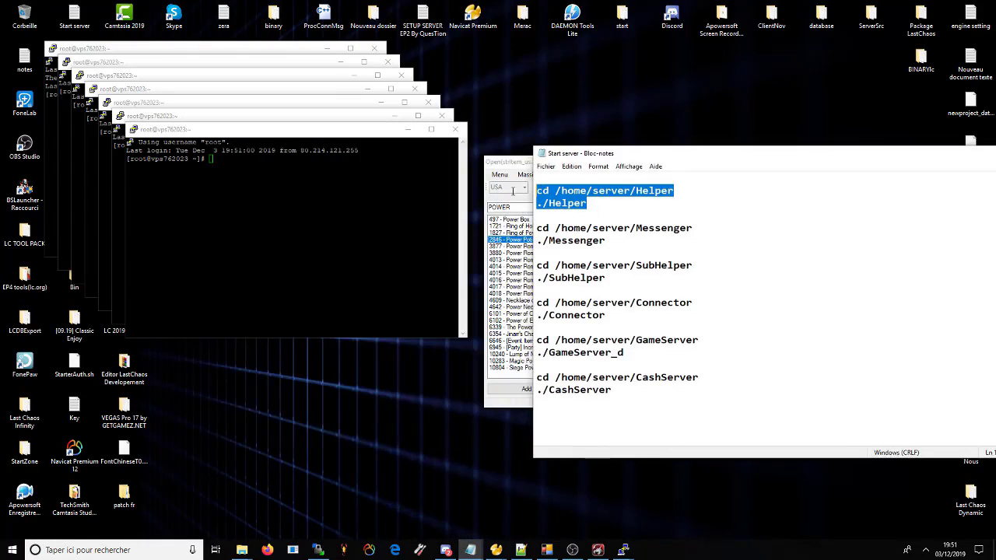
{"action": "left_click", "coordinate": [436, 195]}
{"action": "right_click", "coordinate": [436, 194]}
{"action": "left_click", "coordinate": [407, 129]}
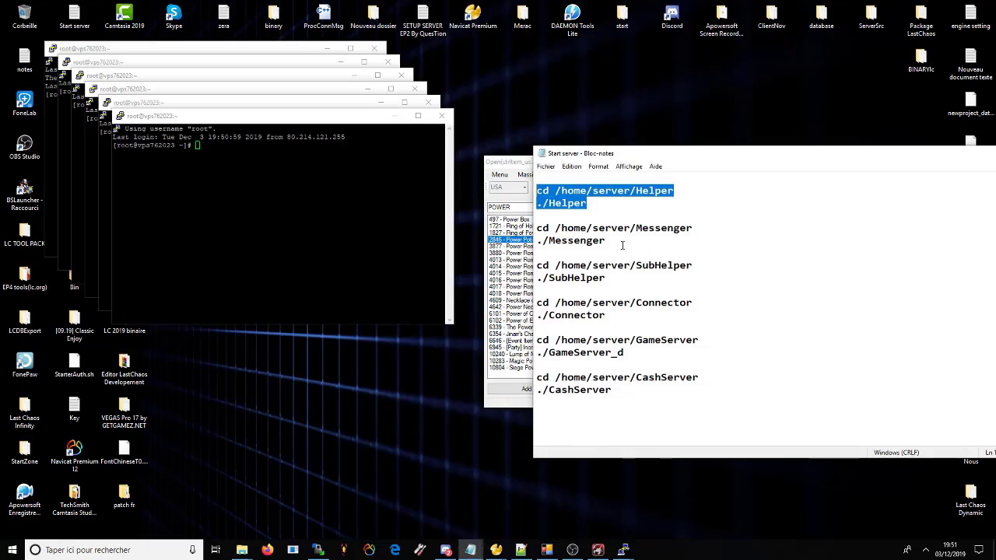
{"action": "left_click_drag", "start_coordinate": [606, 241], "coordinate": [539, 229]}
{"action": "right_click", "coordinate": [413, 195]}
{"action": "left_click", "coordinate": [395, 115]}
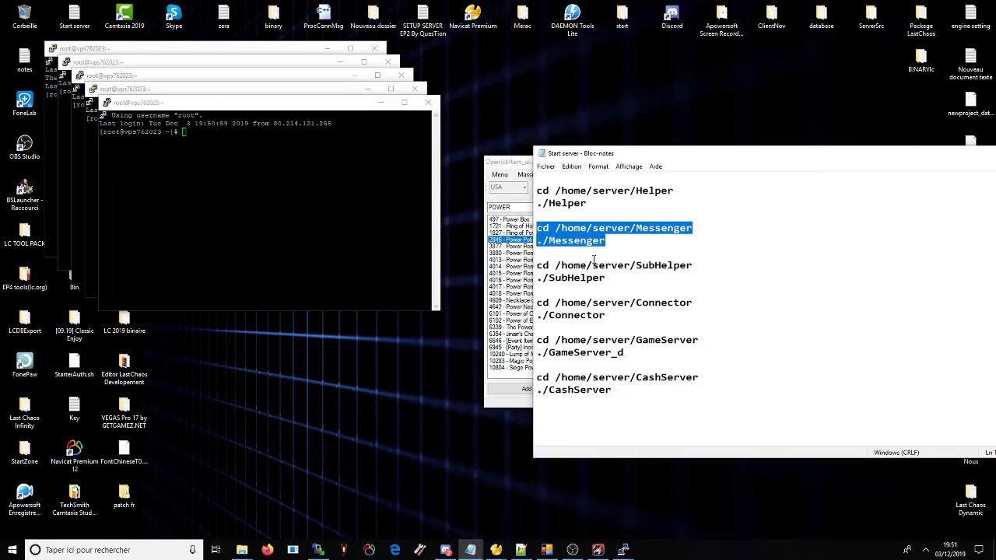
Start SubHelper and Connector from /home/server/SubHelper and /home/server/Connector in separate terminals, minimising each one
{"action": "left_click_drag", "start_coordinate": [607, 278], "coordinate": [539, 266]}
{"action": "right_click", "coordinate": [397, 195]}
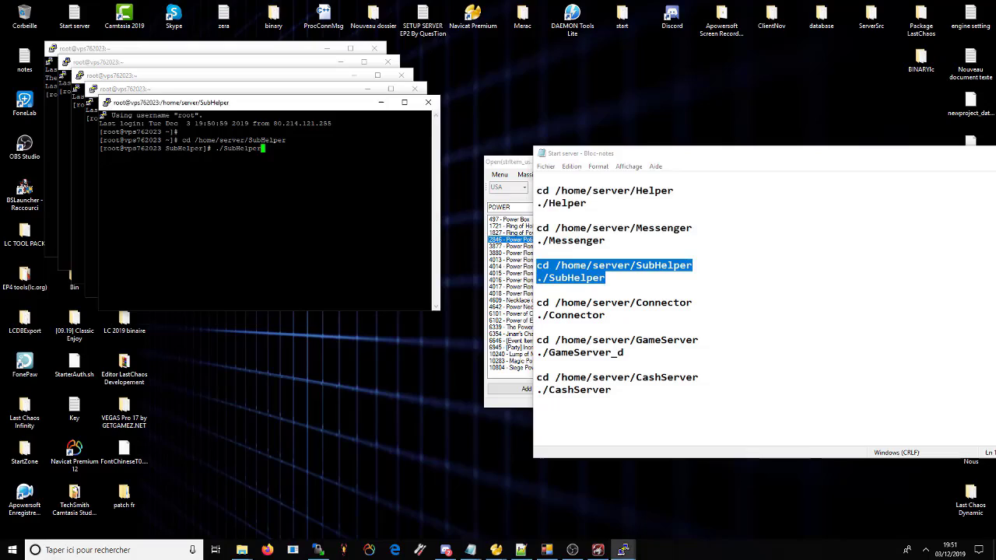
{"action": "left_click", "coordinate": [380, 102]}
{"action": "left_click_drag", "start_coordinate": [611, 317], "coordinate": [538, 304]}
{"action": "right_click", "coordinate": [389, 194]}
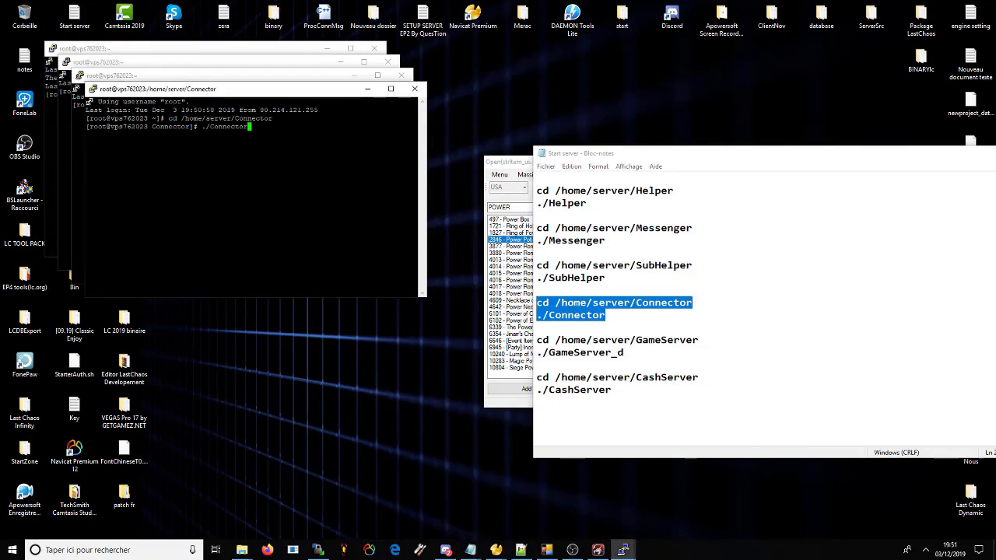
{"action": "left_click", "coordinate": [367, 89]}
Start GameServer_d from /home/server/GameServer and CashServer from /home/server/CashServer, each in its own terminal
{"action": "left_click_drag", "start_coordinate": [625, 353], "coordinate": [538, 340]}
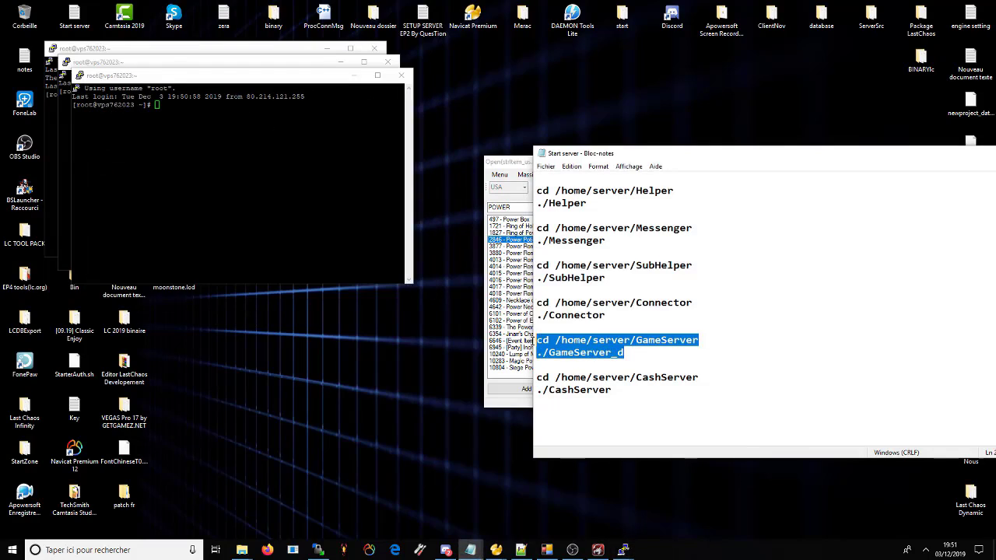
{"action": "right_click", "coordinate": [389, 195]}
{"action": "left_click", "coordinate": [354, 76]}
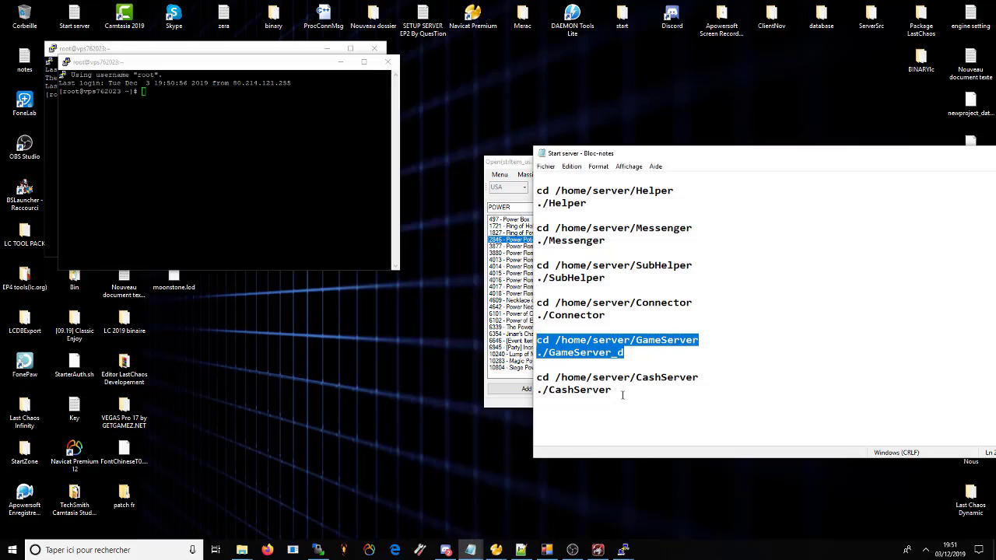
{"action": "left_click_drag", "start_coordinate": [623, 391], "coordinate": [556, 379]}
{"action": "right_click", "coordinate": [373, 194]}
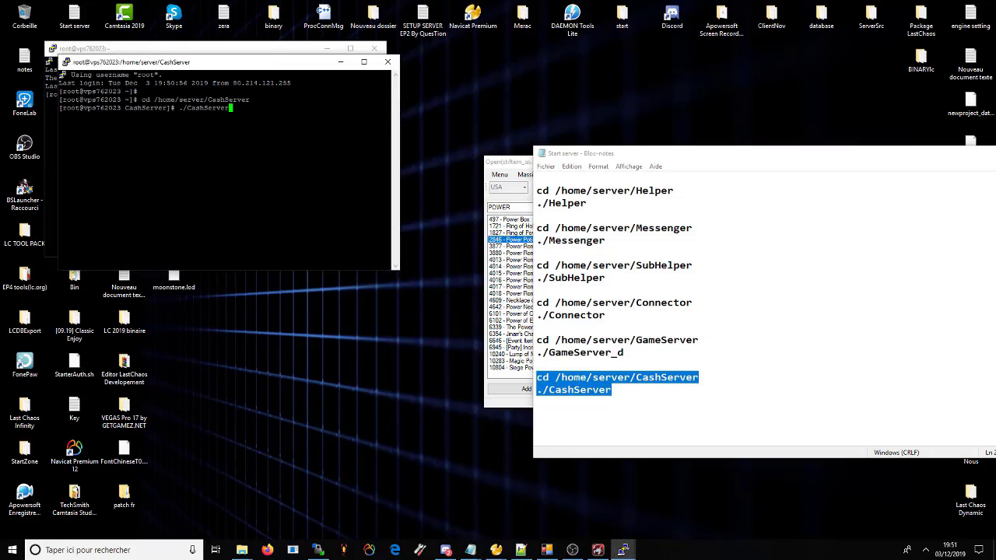
Look through the Start server note for the startup commands of the remaining terminal
{"action": "left_click", "coordinate": [571, 167]}
{"action": "left_click", "coordinate": [840, 296]}
{"action": "scroll", "coordinate": [744, 334], "scroll_direction": "up", "scroll_amount": 4}
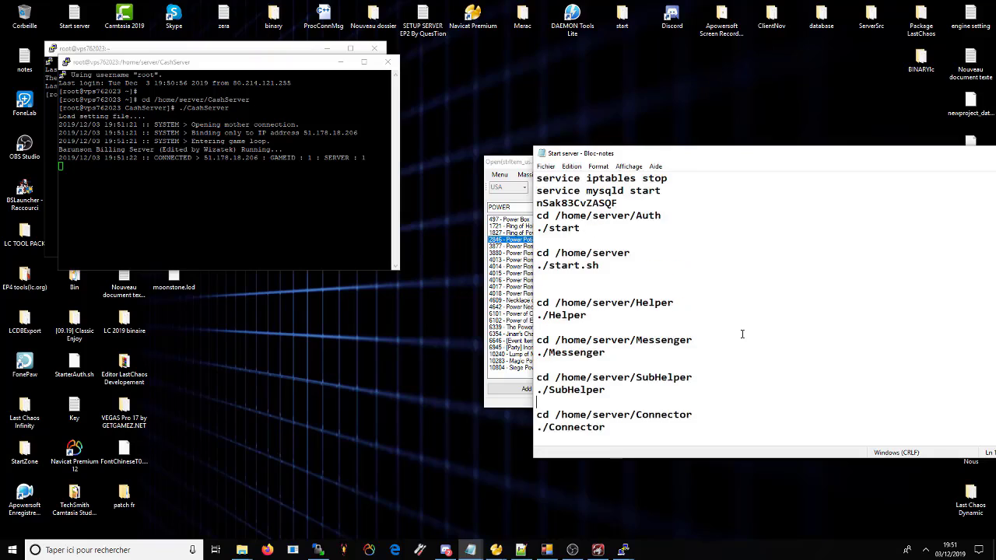
{"action": "scroll", "coordinate": [740, 334], "scroll_direction": "down", "scroll_amount": 7}
{"action": "scroll", "coordinate": [701, 364], "scroll_direction": "down", "scroll_amount": 3}
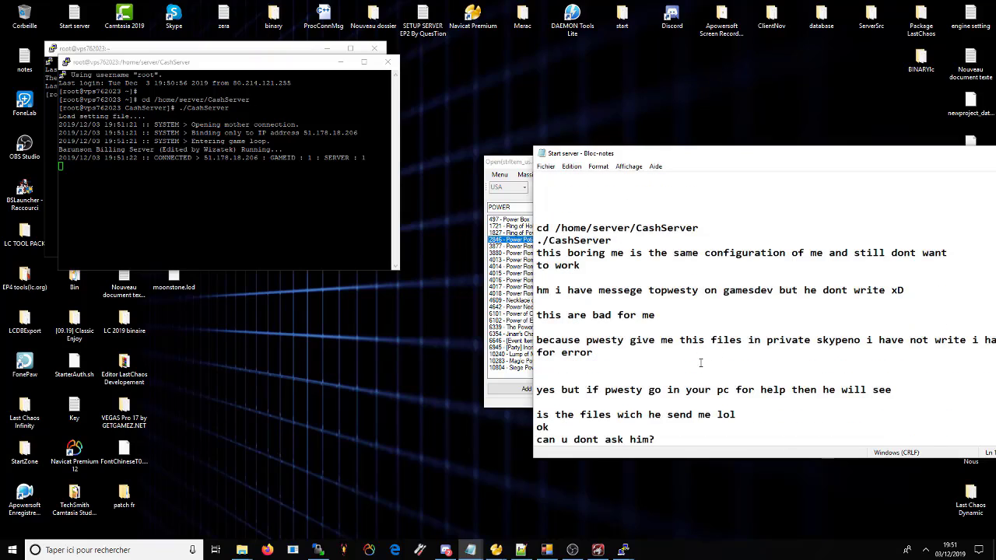
Open the Start server file again from the desktop, place it beside the terminals, and minimise the CashServer terminal
{"action": "double_click", "coordinate": [74, 15]}
{"action": "scroll", "coordinate": [401, 175], "scroll_direction": "down", "scroll_amount": 3}
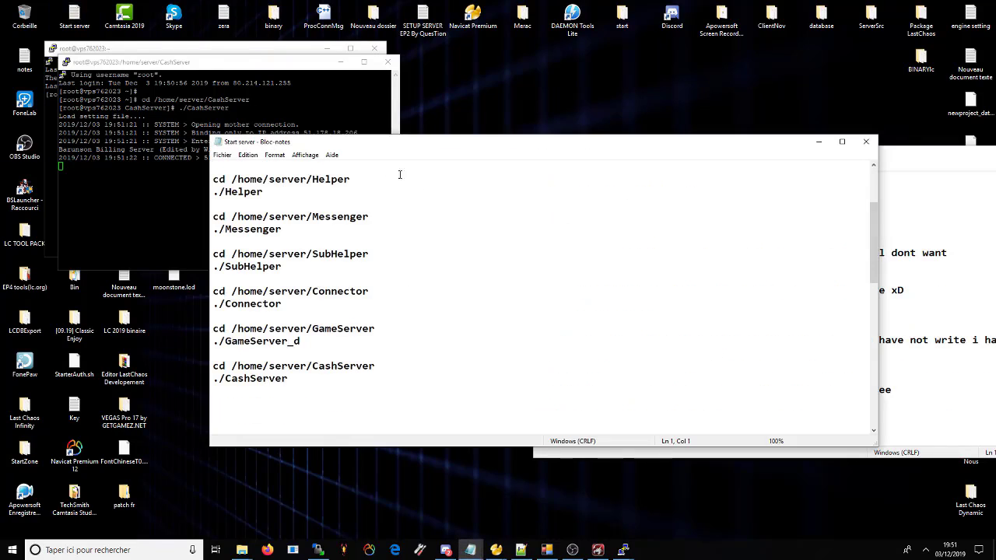
{"action": "left_click_drag", "start_coordinate": [368, 148], "coordinate": [593, 151]}
{"action": "left_click", "coordinate": [341, 62]}
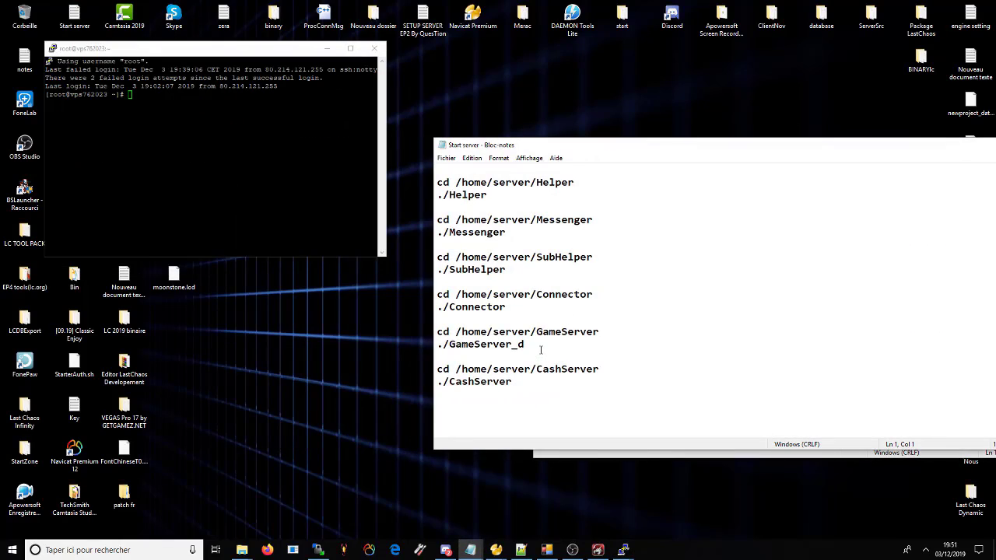
Check the Start server note for startup commands covering the login server
{"action": "scroll", "coordinate": [541, 350], "scroll_direction": "up", "scroll_amount": 3}
{"action": "scroll", "coordinate": [541, 350], "scroll_direction": "down", "scroll_amount": 3}
{"action": "scroll", "coordinate": [541, 351], "scroll_direction": "down", "scroll_amount": 9}
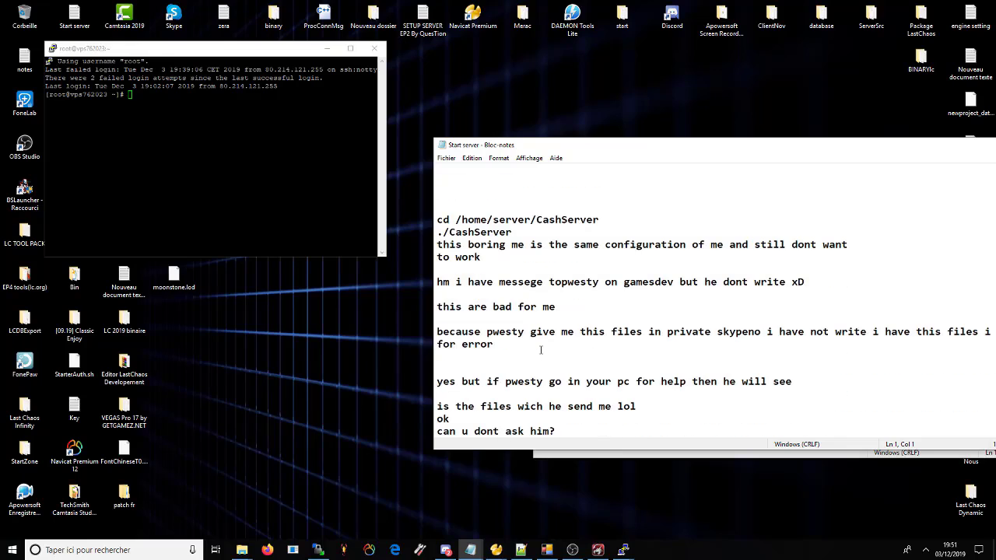
{"action": "scroll", "coordinate": [542, 349], "scroll_direction": "up", "scroll_amount": 12}
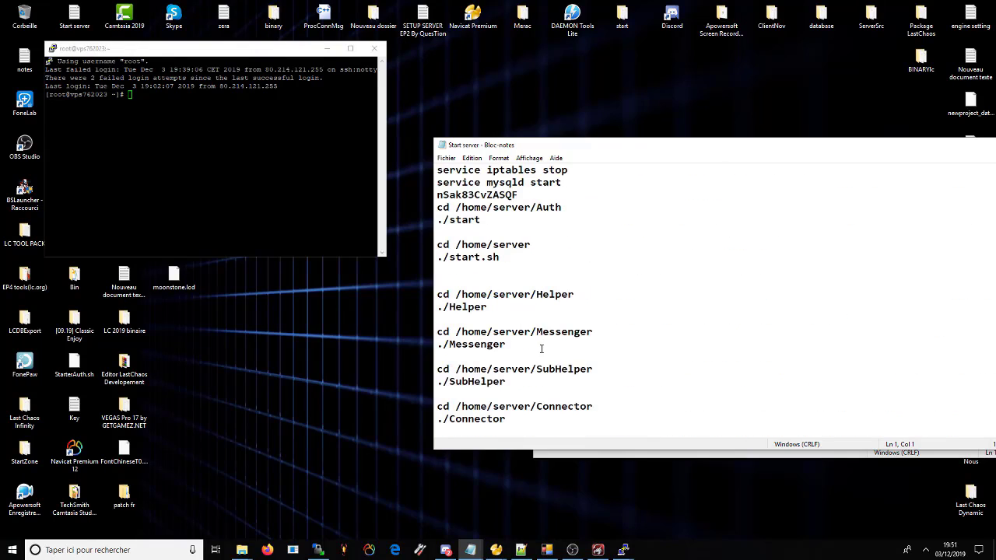
{"action": "scroll", "coordinate": [542, 349], "scroll_direction": "down", "scroll_amount": 3}
{"action": "scroll", "coordinate": [542, 348], "scroll_direction": "up", "scroll_amount": 2}
{"action": "scroll", "coordinate": [541, 348], "scroll_direction": "down", "scroll_amount": 6}
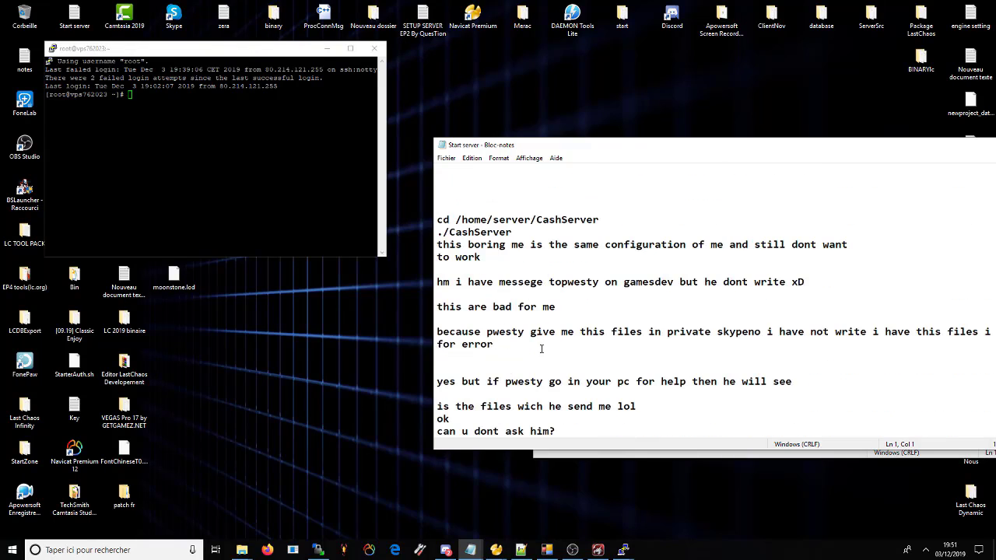
{"action": "scroll", "coordinate": [555, 347], "scroll_direction": "down", "scroll_amount": 7}
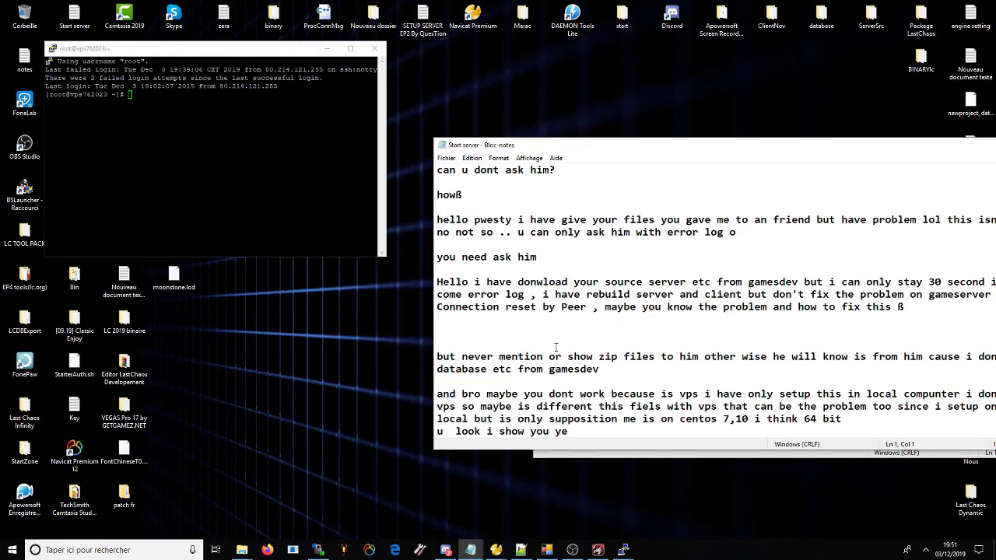
{"action": "scroll", "coordinate": [556, 347], "scroll_direction": "up", "scroll_amount": 12}
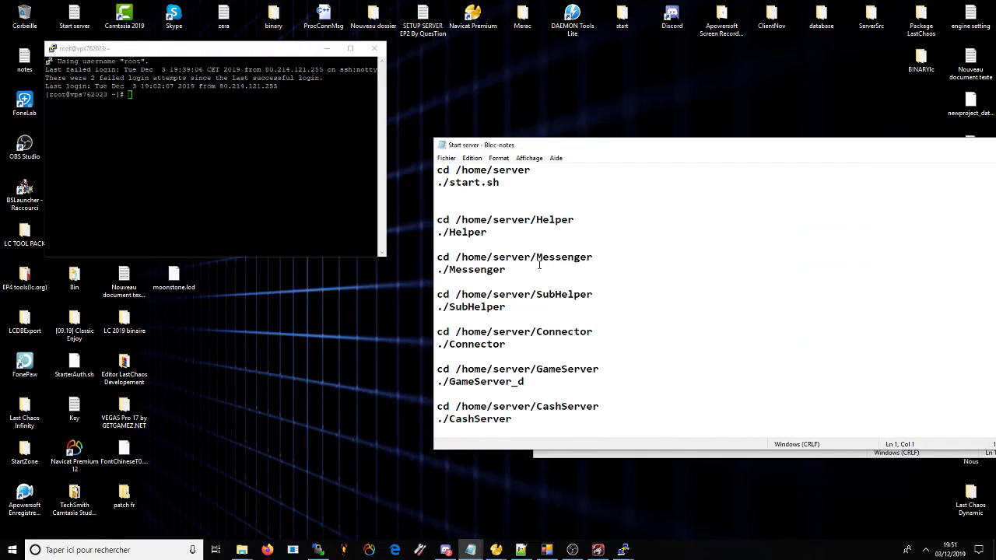
Replace the Messenger commands in the note with cd /home/server/LoginServer and ./LoginServer
{"action": "left_click_drag", "start_coordinate": [593, 258], "coordinate": [532, 256]}
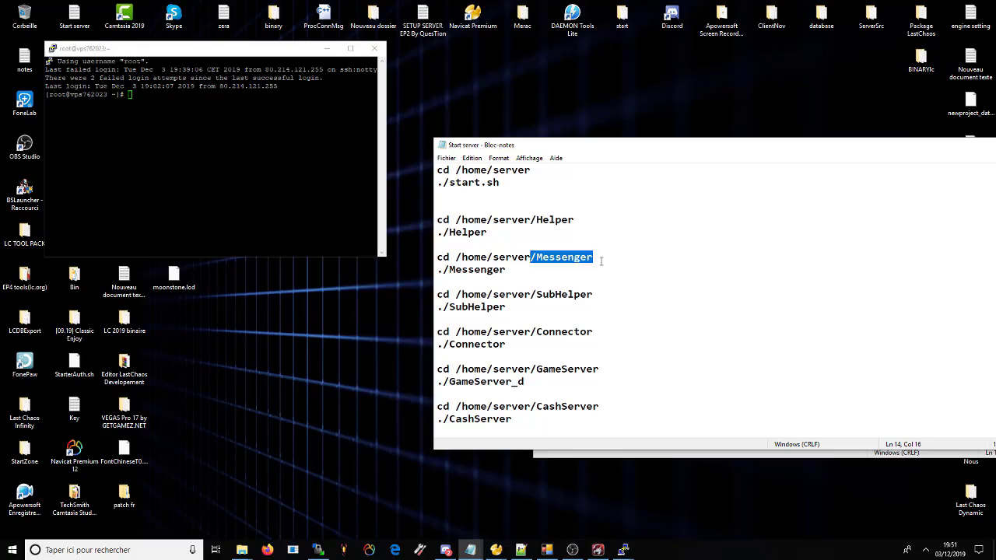
{"action": "double_click", "coordinate": [558, 256]}
{"action": "left_click", "coordinate": [543, 257]}
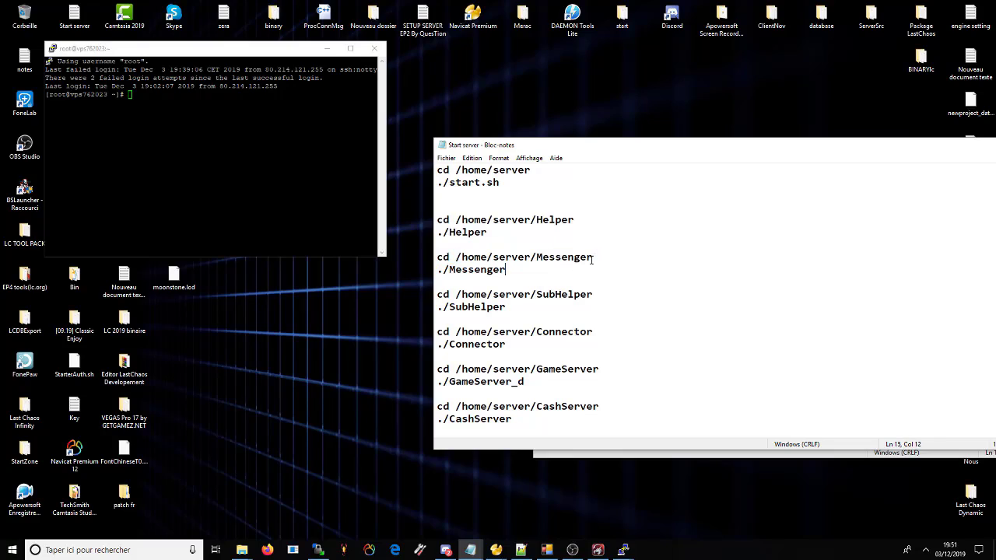
{"action": "left_click_drag", "start_coordinate": [592, 260], "coordinate": [542, 257]}
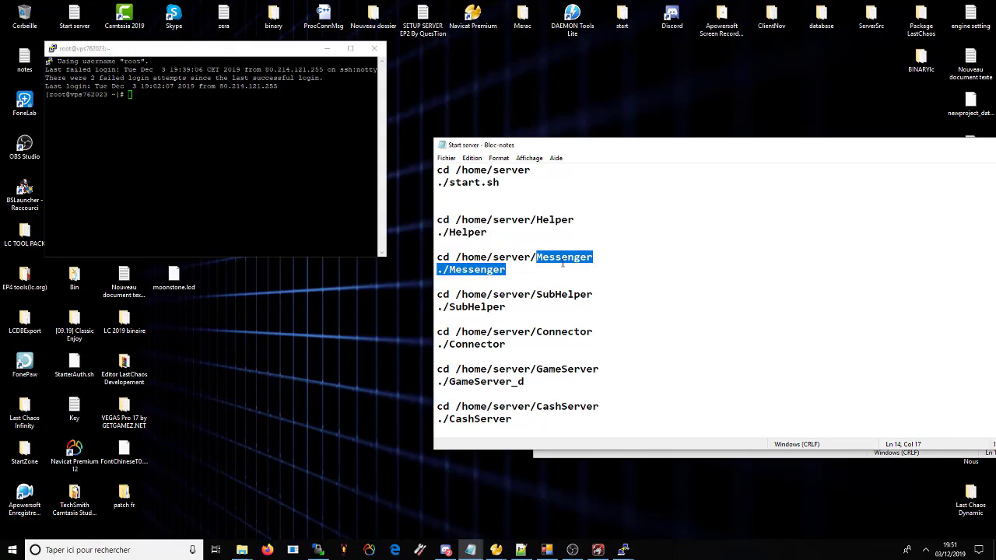
{"action": "type", "text": "l"}
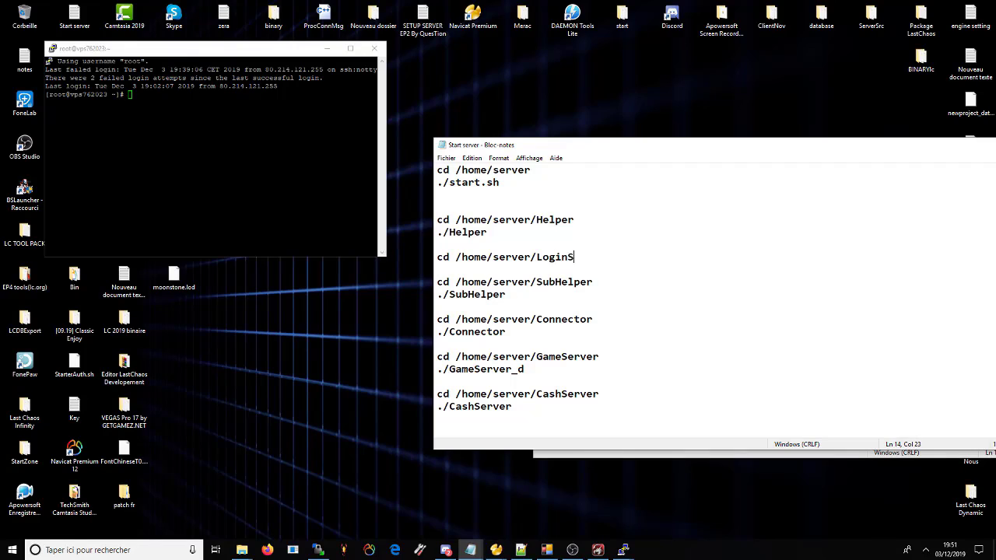
{"action": "type", "text": "oginServer"}
{"action": "key", "text": "Return"}
{"action": "type", "text": "."}
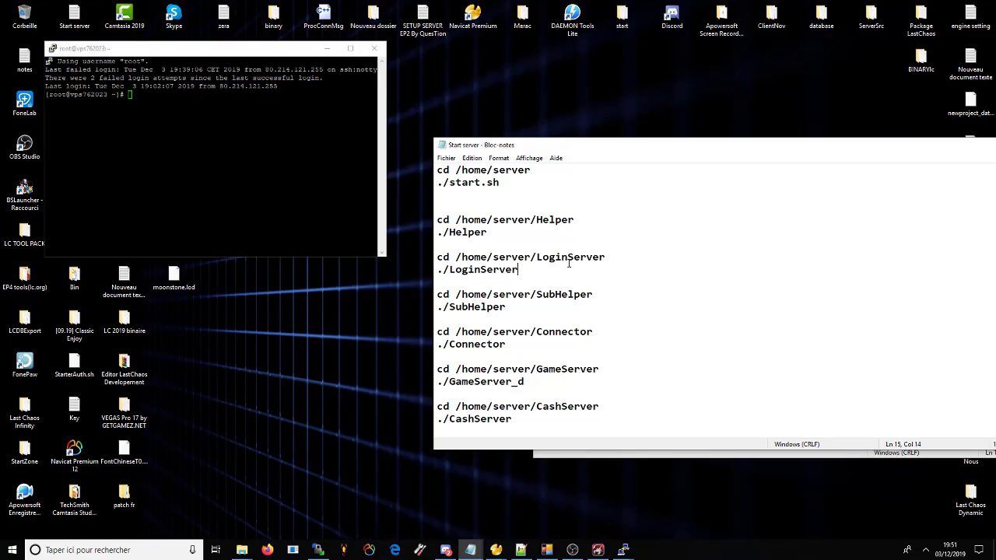
Run the two LoginServer commands from the note in the open terminal and minimise that terminal
{"action": "left_click_drag", "start_coordinate": [518, 269], "coordinate": [395, 260]}
{"action": "key", "text": "ctrl+c"}
{"action": "right_click", "coordinate": [327, 187]}
{"action": "key", "text": "Return"}
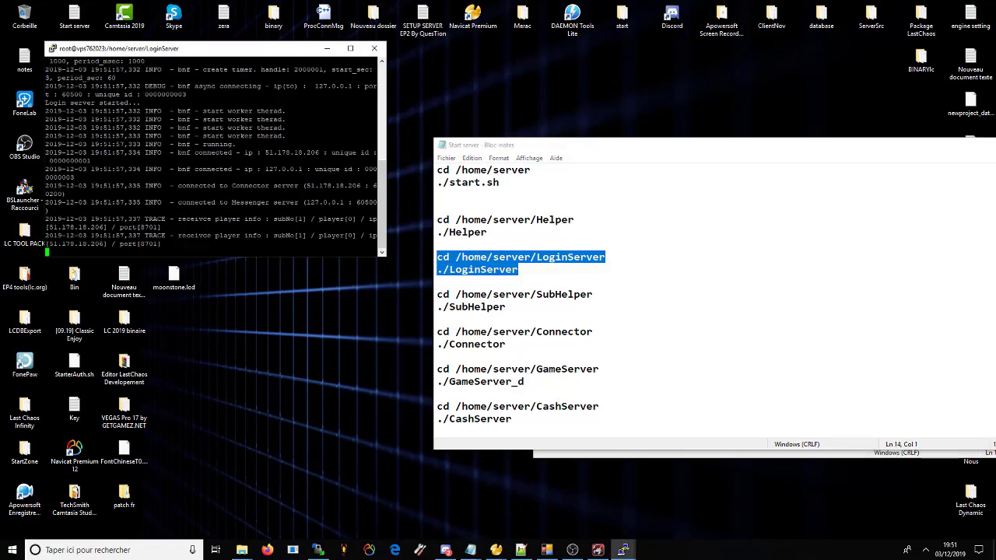
{"action": "left_click", "coordinate": [330, 48]}
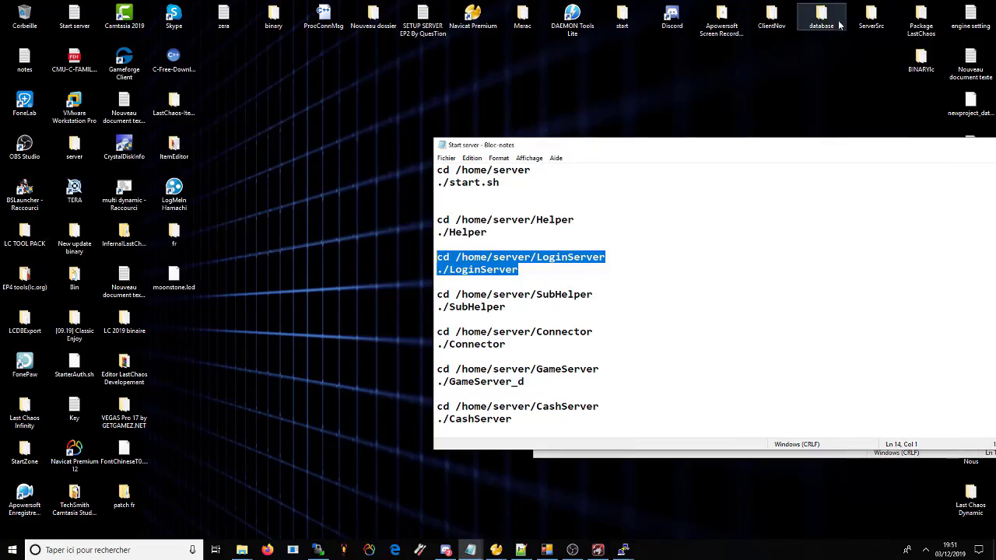
Try to paste the desktop's moonstone.lod into the Data folder of ClientNov, and minimise the folder window
{"action": "left_click", "coordinate": [176, 279]}
{"action": "double_click", "coordinate": [772, 17]}
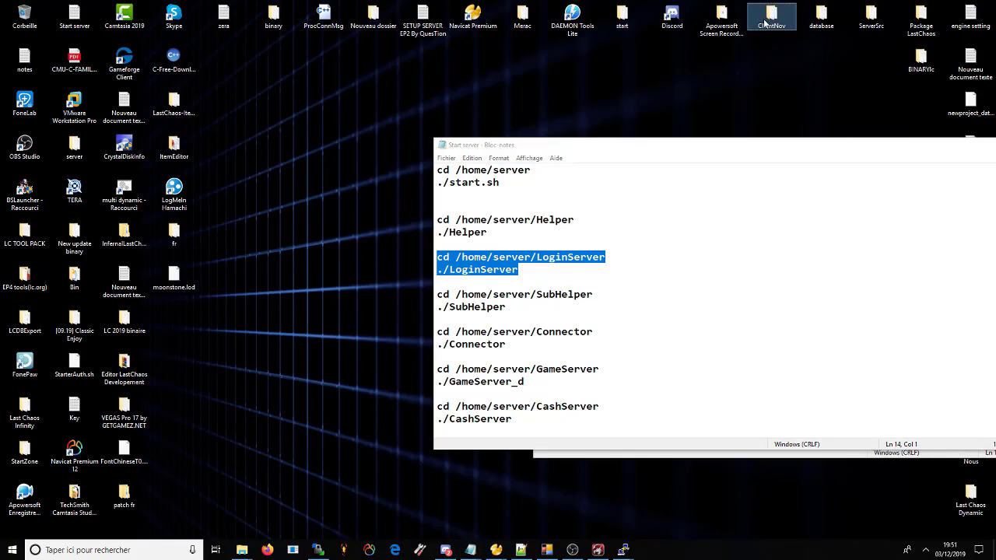
{"action": "double_click", "coordinate": [113, 90]}
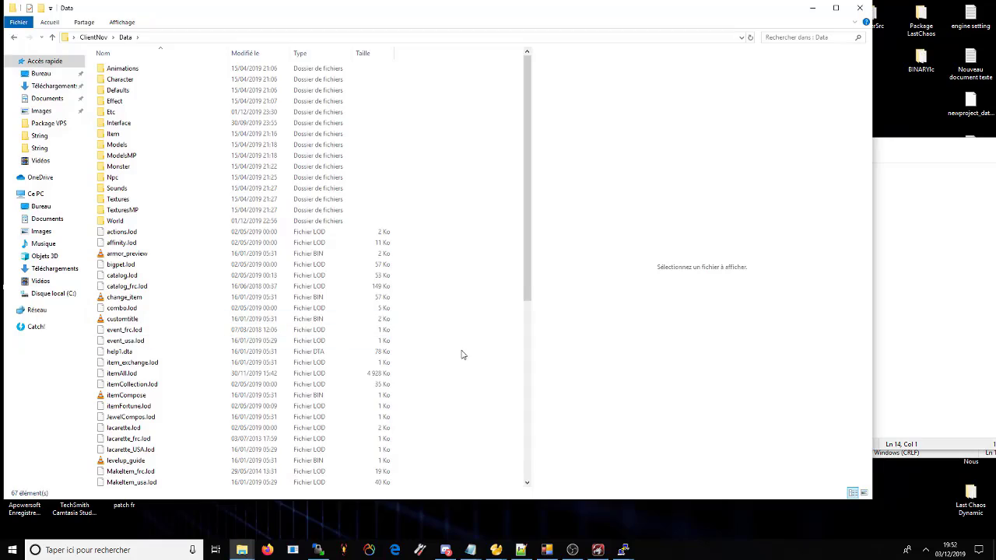
{"action": "key", "text": "ctrl+v"}
{"action": "left_click", "coordinate": [485, 205]}
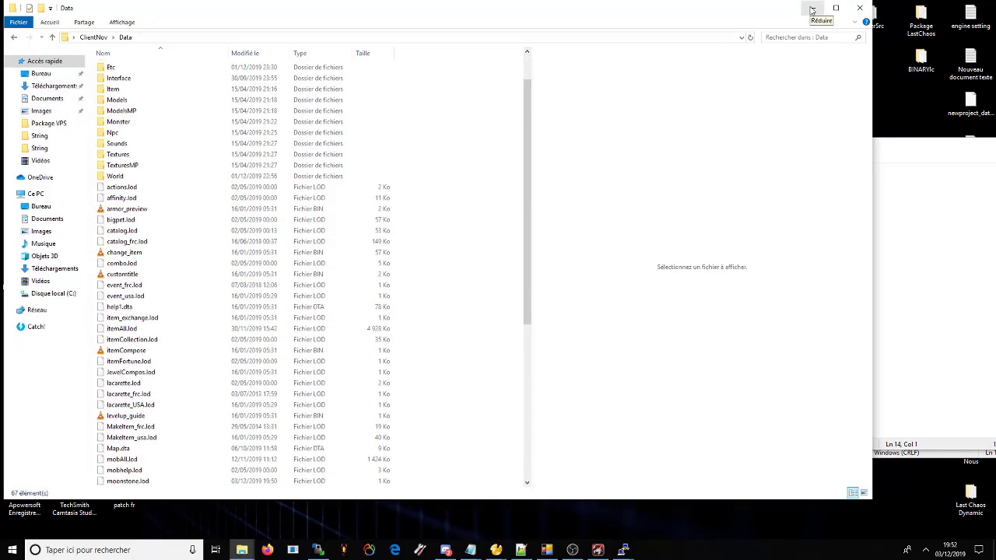
{"action": "left_click", "coordinate": [812, 9]}
Look up the a_type value of reward 153 from t_moonstone_reward in the strItem_us.lod editor, and minimise the window in front
{"action": "mouse_move", "coordinate": [498, 550]}
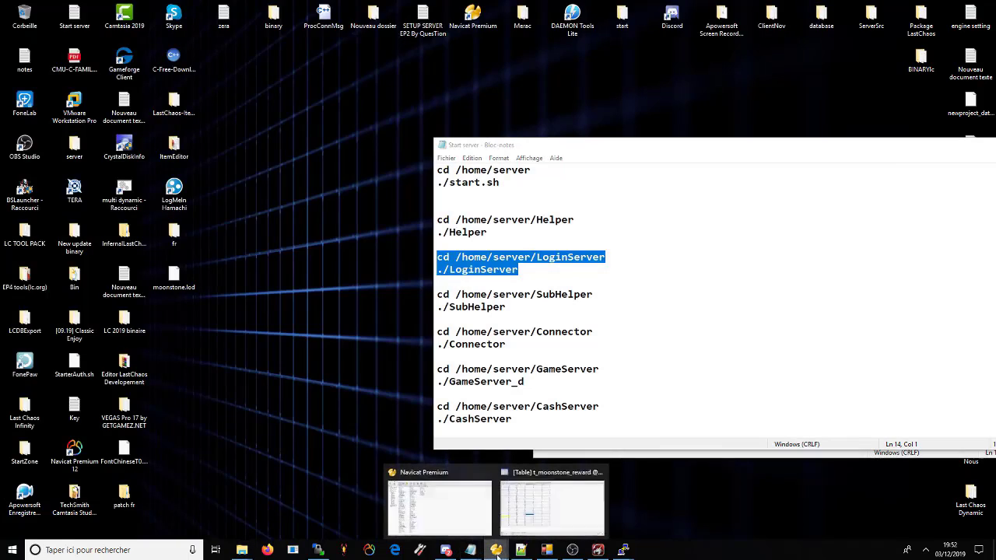
{"action": "left_click", "coordinate": [555, 505]}
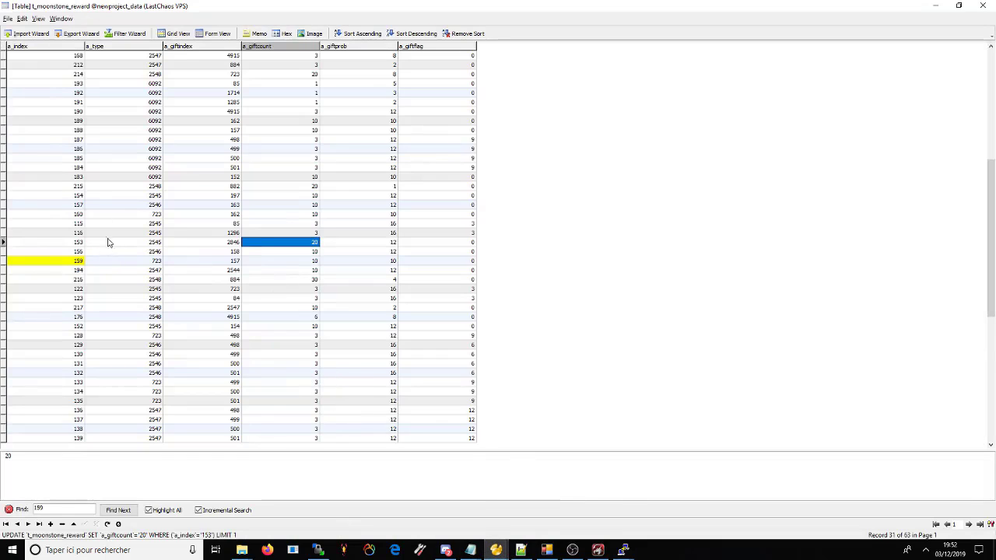
{"action": "double_click", "coordinate": [152, 244]}
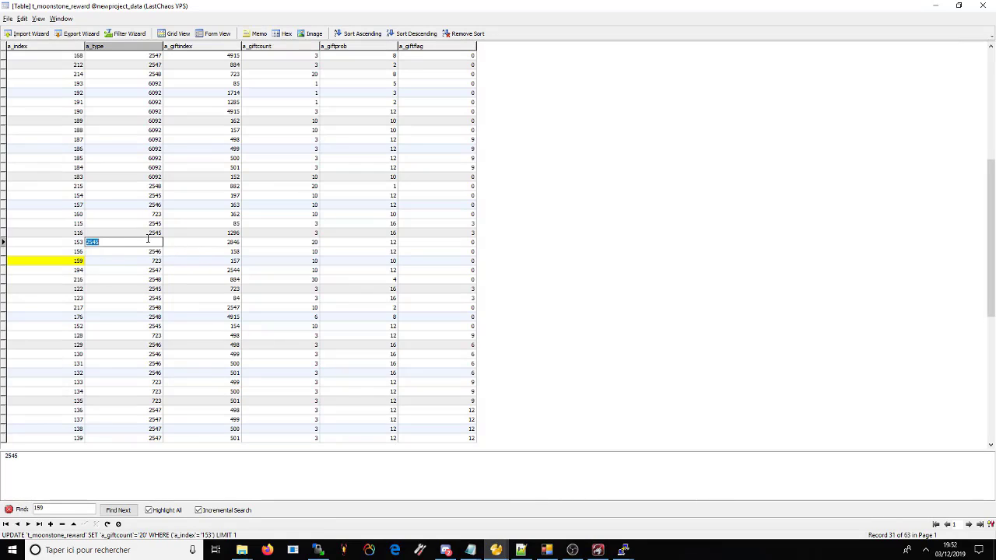
{"action": "left_click", "coordinate": [598, 550]}
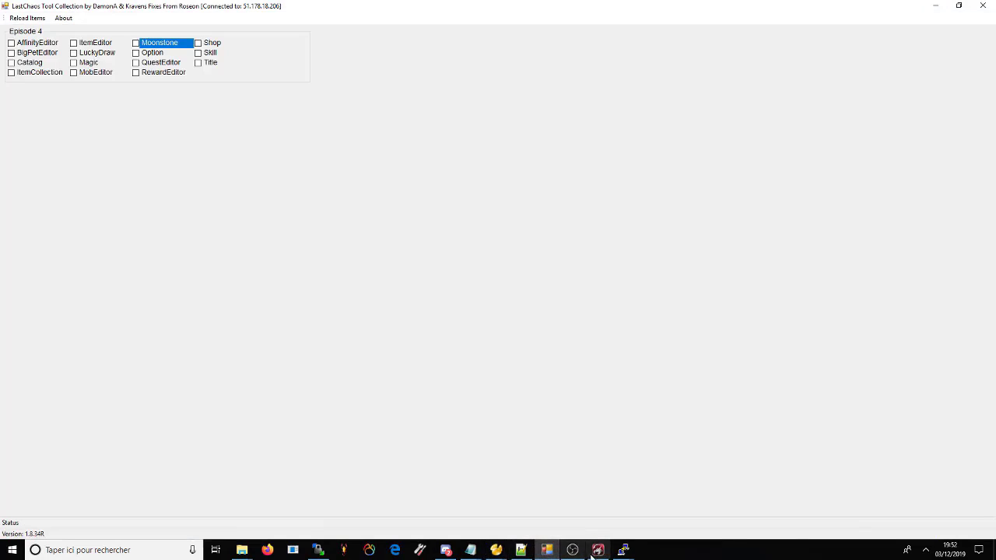
{"action": "left_click_drag", "start_coordinate": [530, 206], "coordinate": [438, 218]}
{"action": "key", "text": "ctrl+v"}
{"action": "left_click", "coordinate": [640, 210]}
{"action": "left_click", "coordinate": [531, 220]}
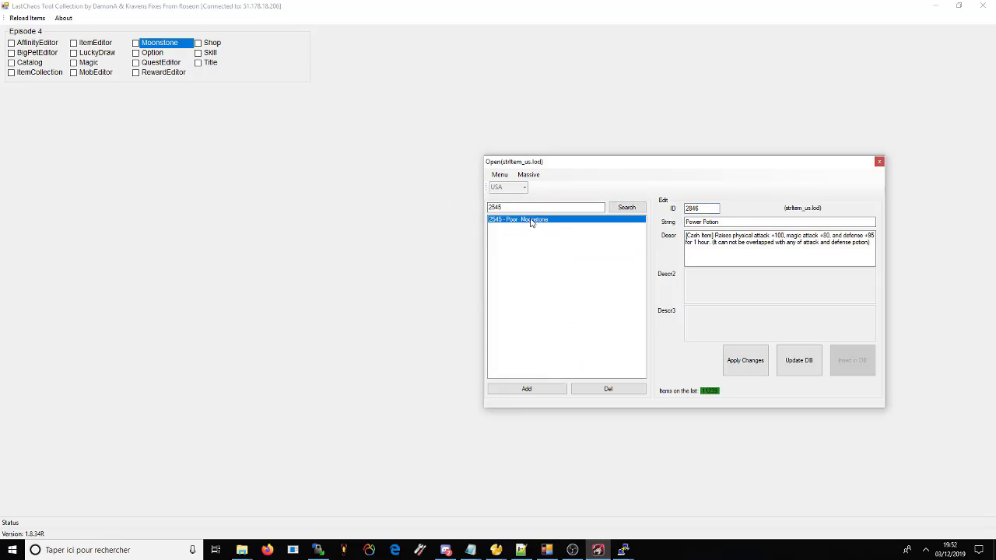
{"action": "key", "text": "alt+Tab"}
{"action": "left_click", "coordinate": [935, 6]}
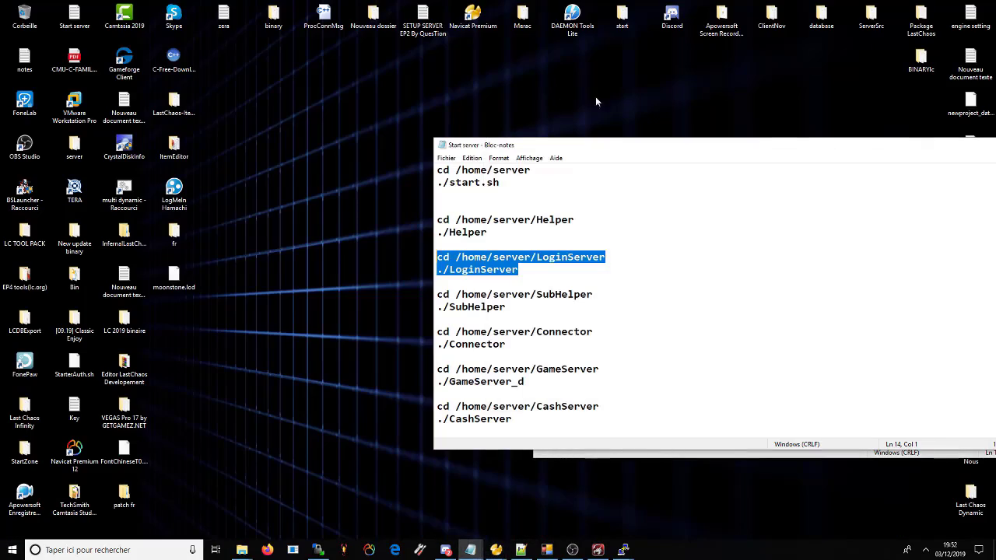
Copy moonstone.lod from the desktop into ClientNov's Data folder, replacing the existing file
{"action": "double_click", "coordinate": [768, 21]}
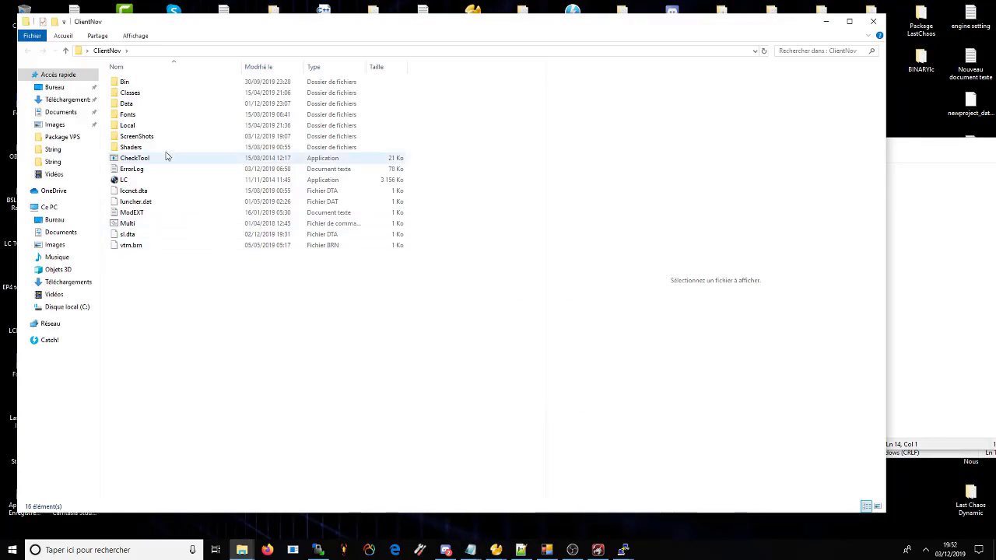
{"action": "double_click", "coordinate": [127, 104]}
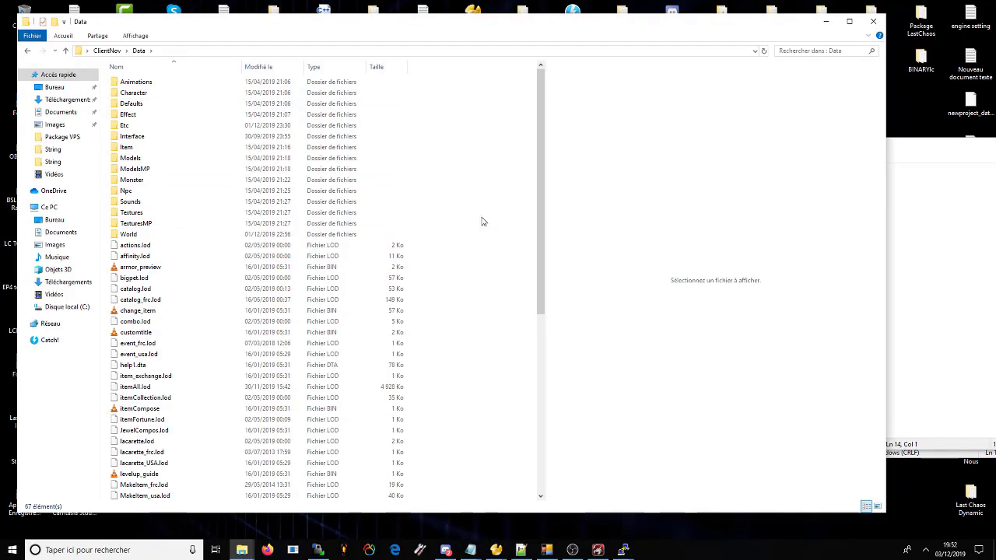
{"action": "key", "text": "super+Right"}
{"action": "left_click_drag", "start_coordinate": [174, 274], "coordinate": [838, 344]}
{"action": "left_click", "coordinate": [514, 204]}
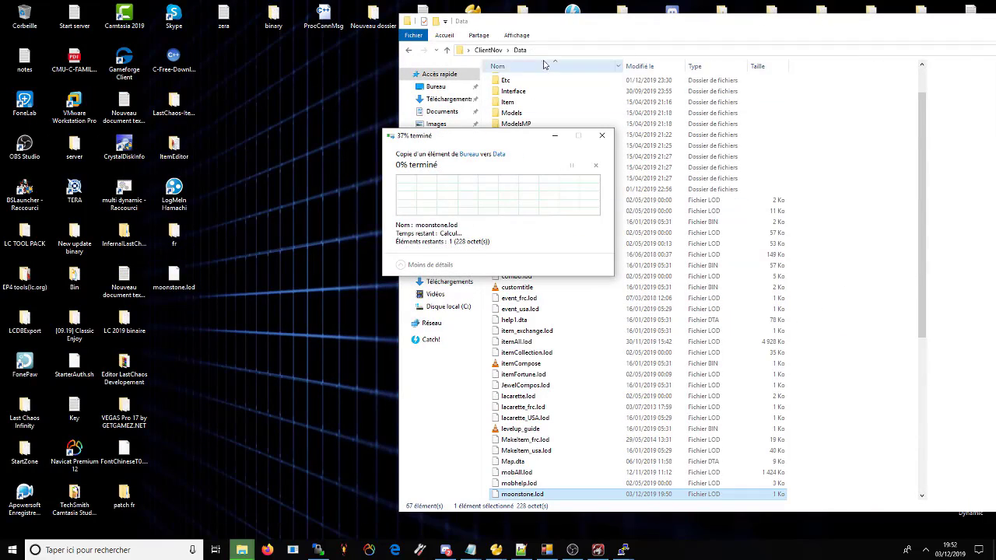
Launch the game client with the Multi command file in ClientNov and minimise the folder window
{"action": "key", "text": "alt+Up"}
{"action": "double_click", "coordinate": [506, 224]}
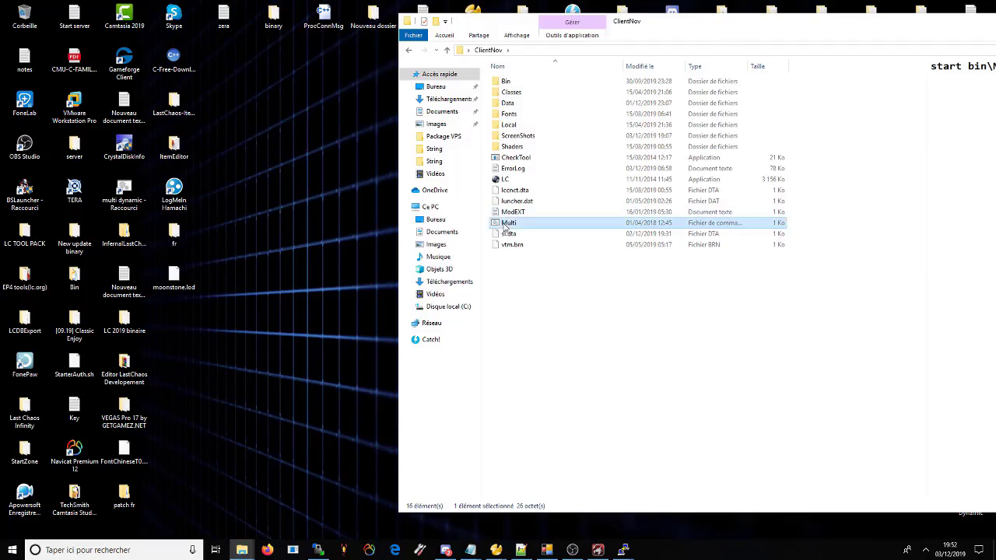
{"action": "left_click", "coordinate": [590, 344]}
{"action": "left_click_drag", "start_coordinate": [879, 21], "coordinate": [616, 29]}
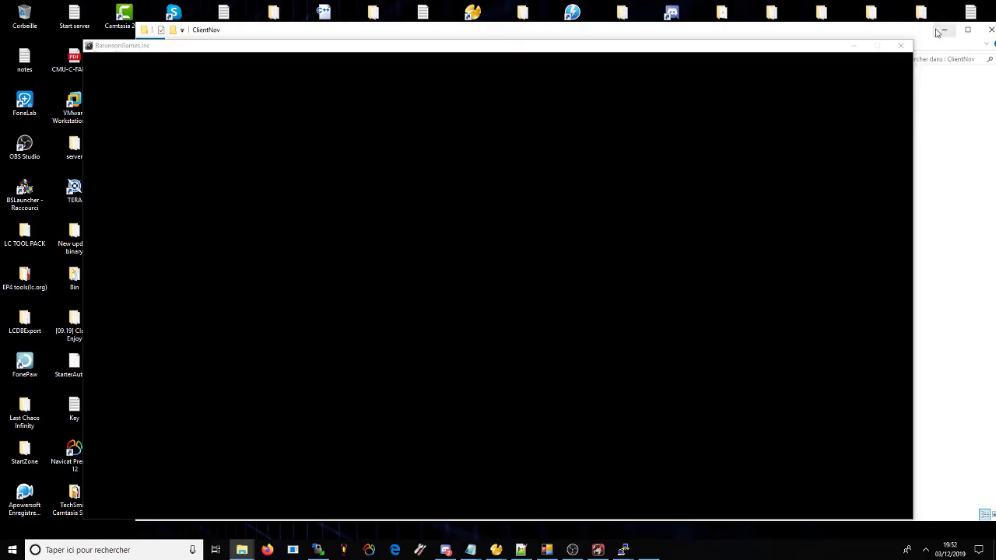
{"action": "left_click", "coordinate": [943, 32]}
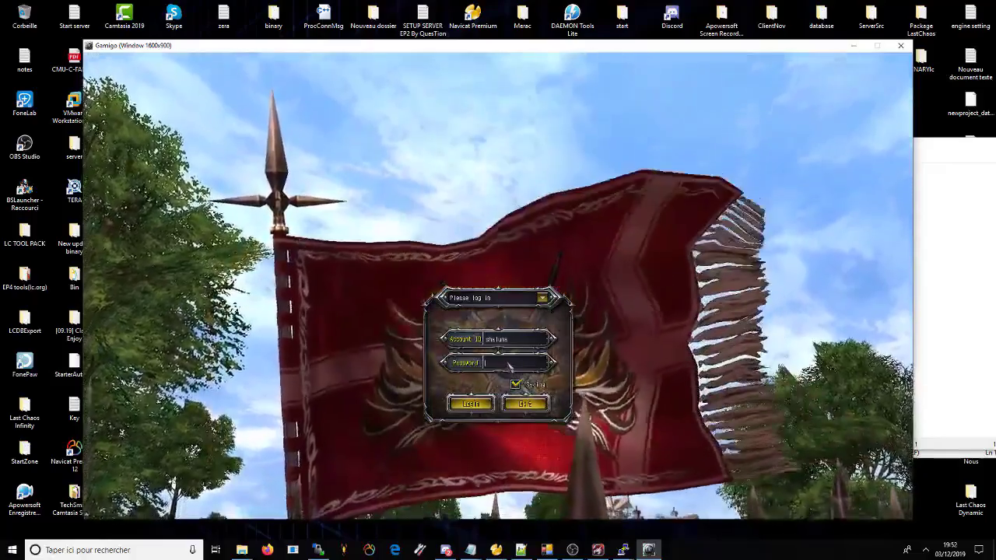
Log in with the account password, connect to the Initus server, and enter the game with the character
{"action": "type", "text": "*******"}
{"action": "key", "text": "Return"}
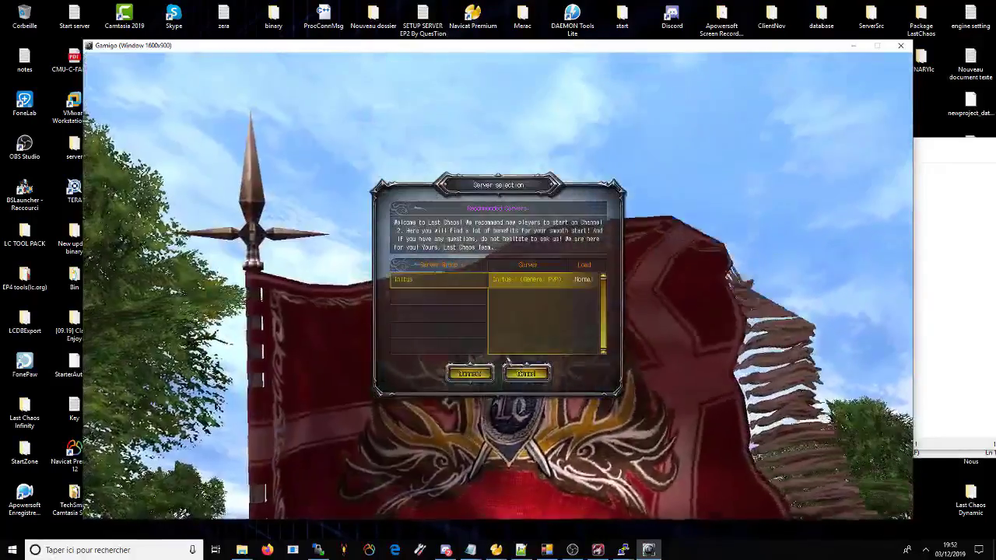
{"action": "key", "text": "Return"}
{"action": "key", "text": "Return"}
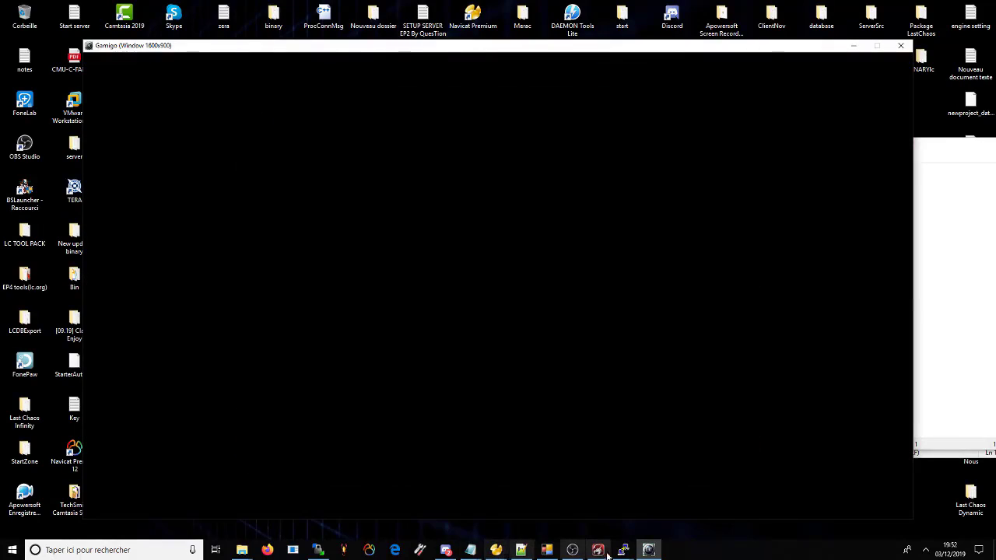
Check the moonstone's item ID in the string editor, give the character 100 Poor Moonstones with /itemget 2545, and open the inventory
{"action": "left_click", "coordinate": [606, 552]}
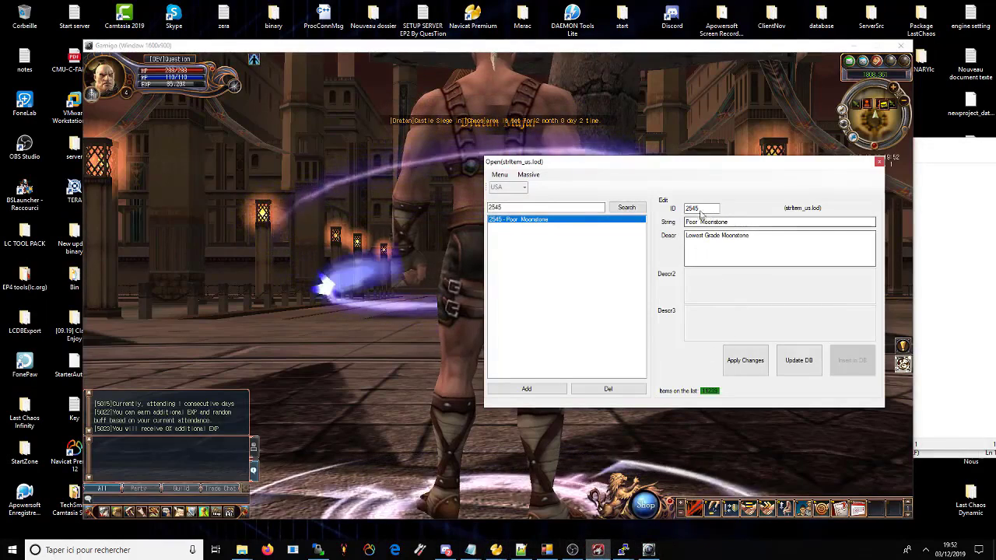
{"action": "left_click", "coordinate": [311, 267]}
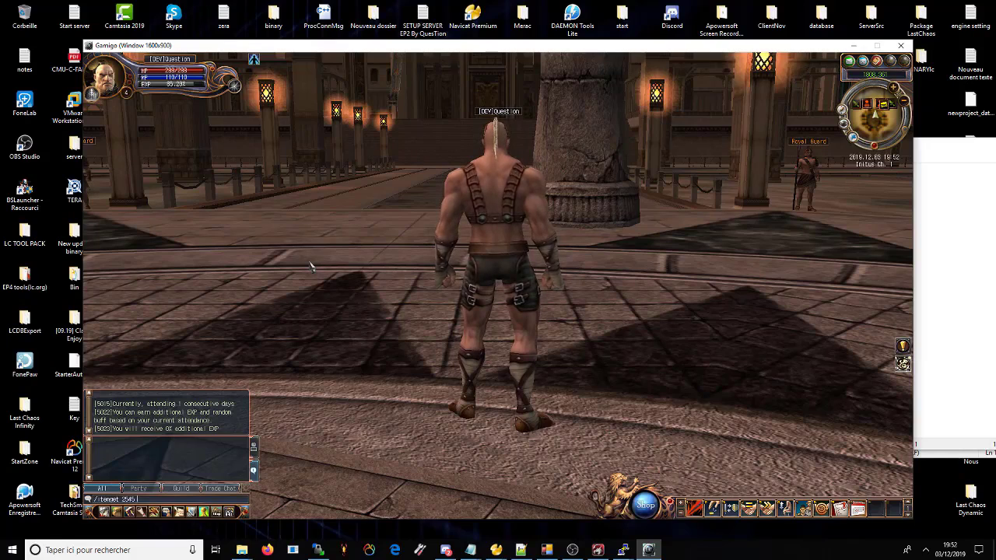
{"action": "key", "text": "Return"}
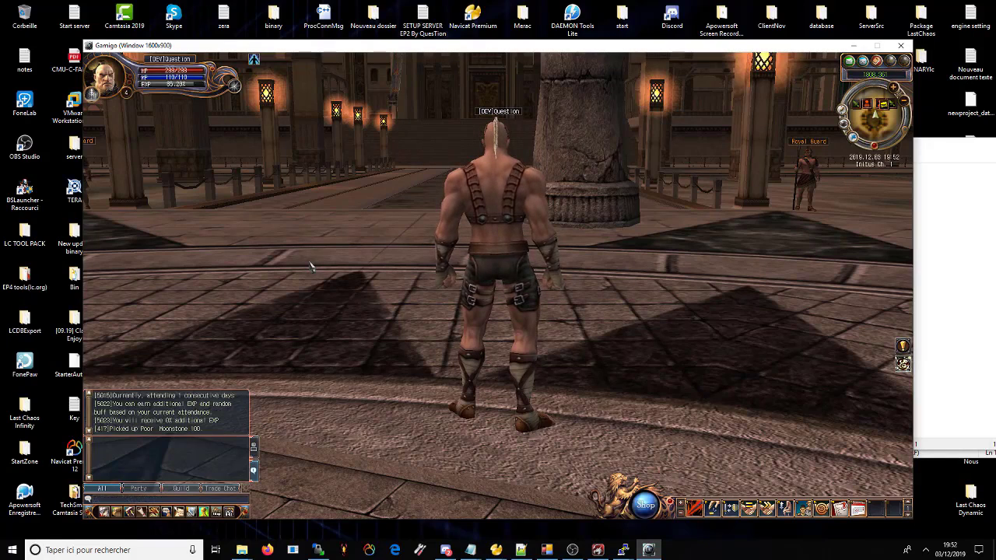
{"action": "key", "text": "i"}
{"action": "key", "text": "Left"}
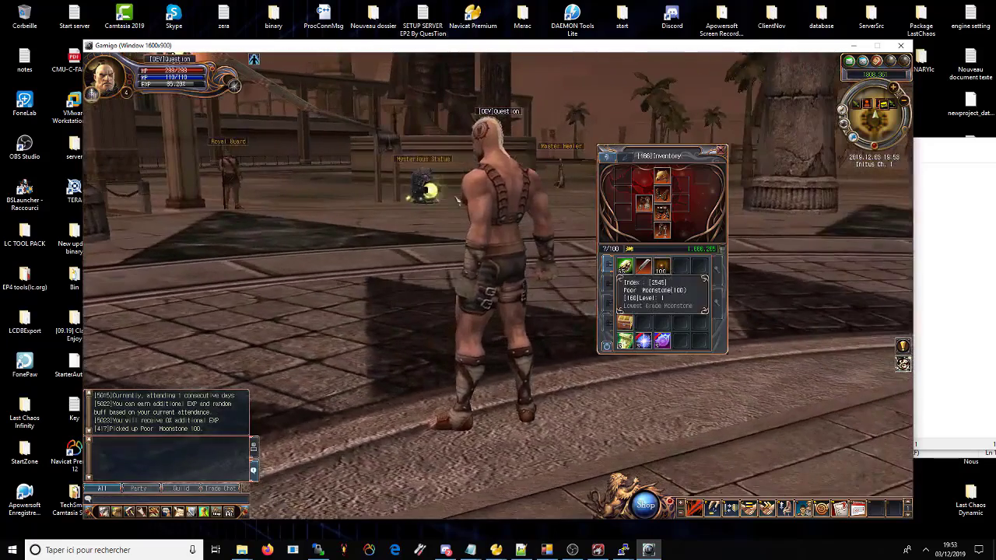
Teleport the character to Juno with the chat command /go_zone 0 1
{"action": "left_click_drag", "start_coordinate": [458, 201], "coordinate": [517, 312]}
{"action": "scroll", "coordinate": [513, 226], "scroll_direction": "down", "scroll_amount": 3}
{"action": "type", "text": "/"}
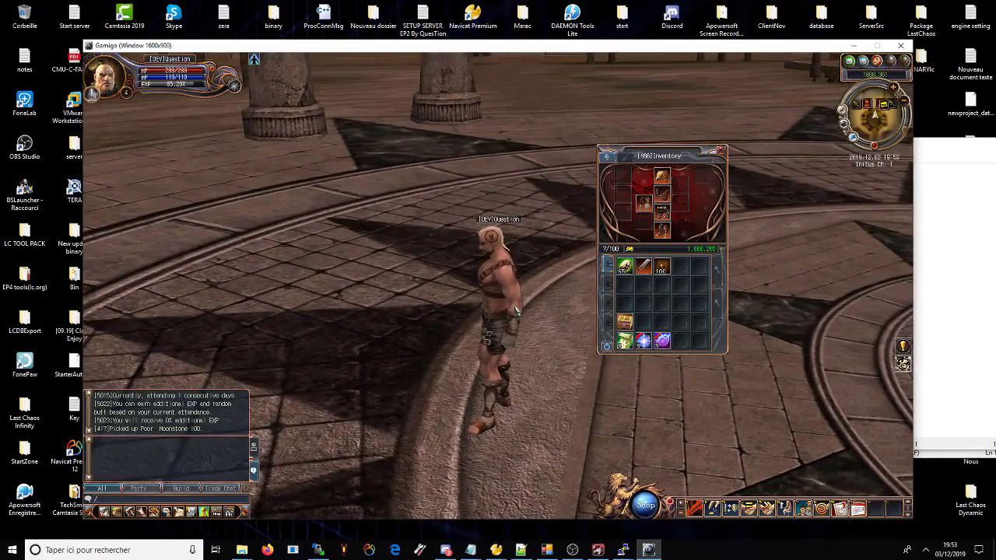
{"action": "type", "text": "go_zone 0 1"}
{"action": "key", "text": "Return"}
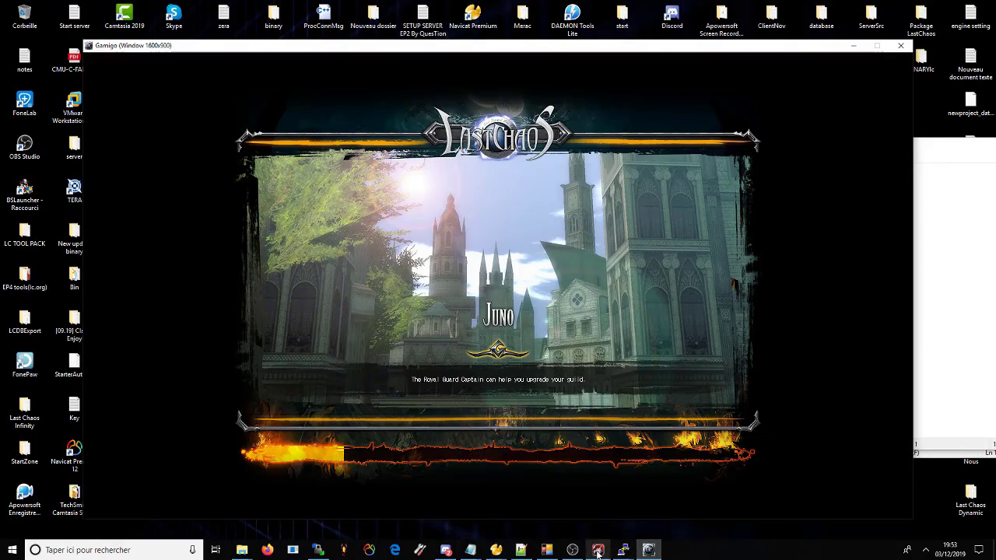
Run the character across Juno's courtyard, past the fountain, toward the Moonstone Golem
{"action": "mouse_move", "coordinate": [598, 553]}
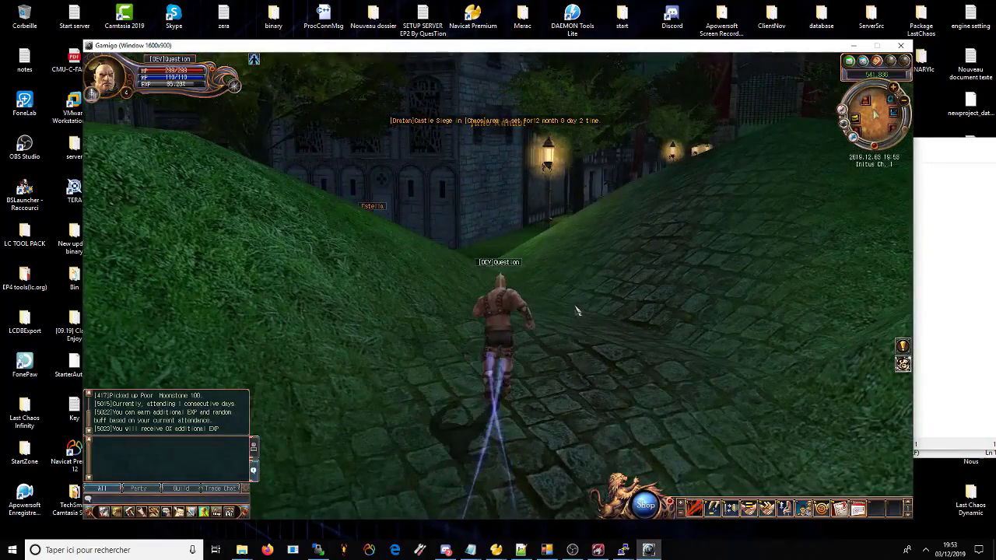
{"action": "left_click_drag", "start_coordinate": [596, 324], "coordinate": [534, 330]}
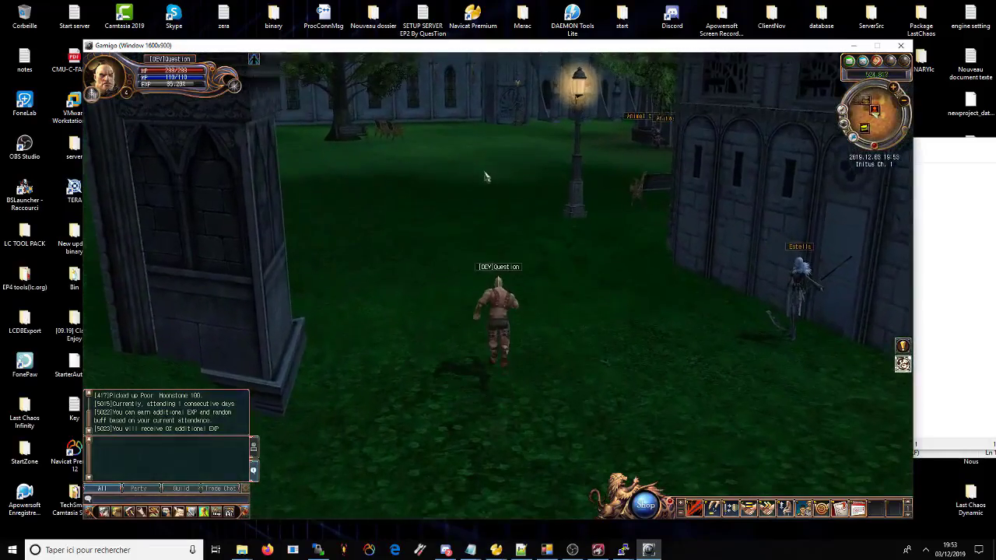
{"action": "left_click", "coordinate": [489, 167]}
{"action": "left_click_drag", "start_coordinate": [386, 248], "coordinate": [418, 235]}
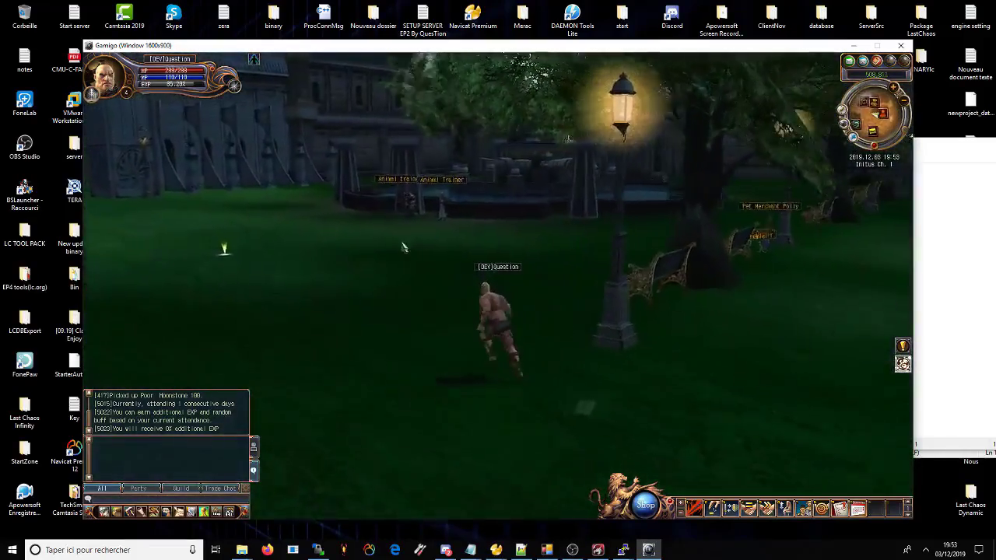
{"action": "left_click", "coordinate": [302, 251]}
{"action": "left_click", "coordinate": [456, 227]}
{"action": "left_click", "coordinate": [508, 224]}
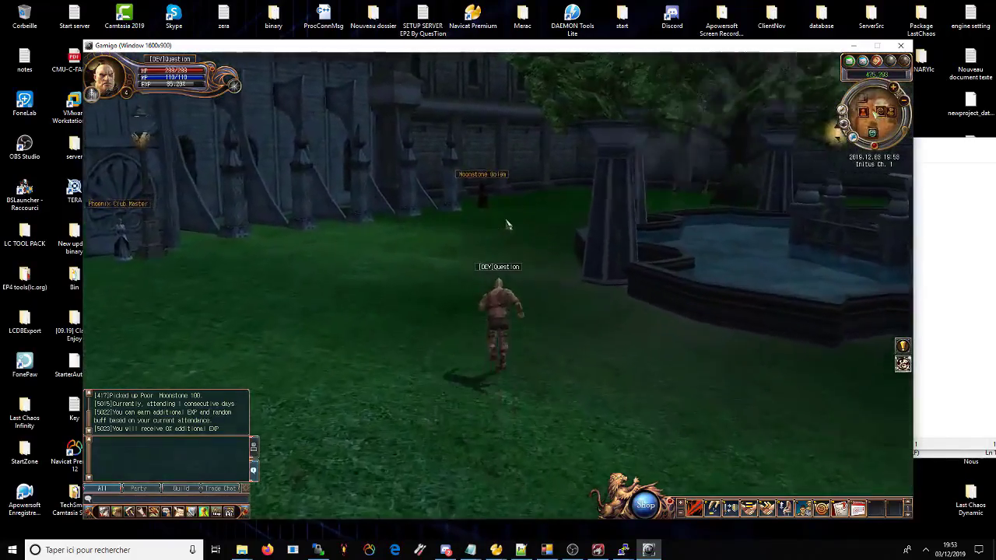
Open the inventory and approach the Moonstone Golem to bring up its reward game
{"action": "key", "text": "i"}
{"action": "mouse_move", "coordinate": [664, 271]}
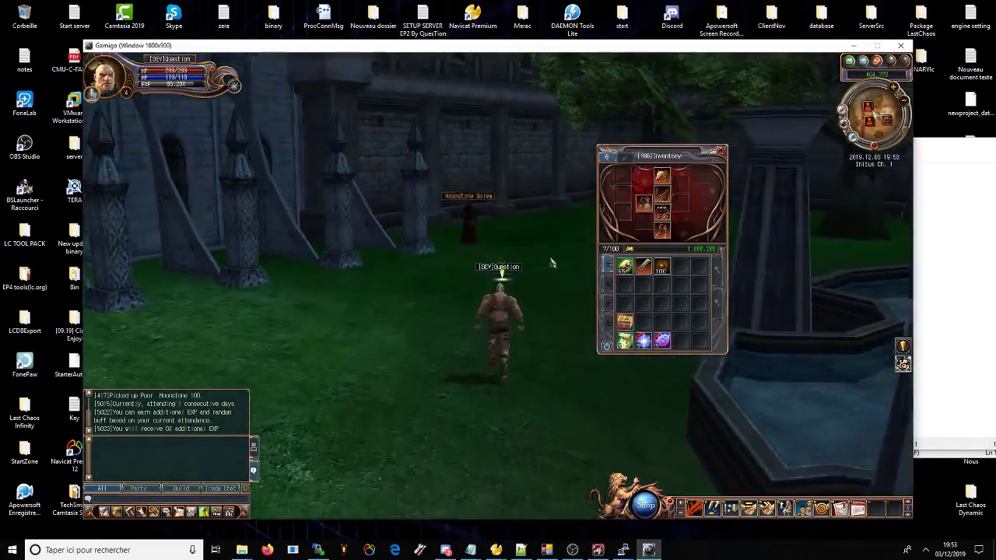
{"action": "left_click", "coordinate": [440, 258]}
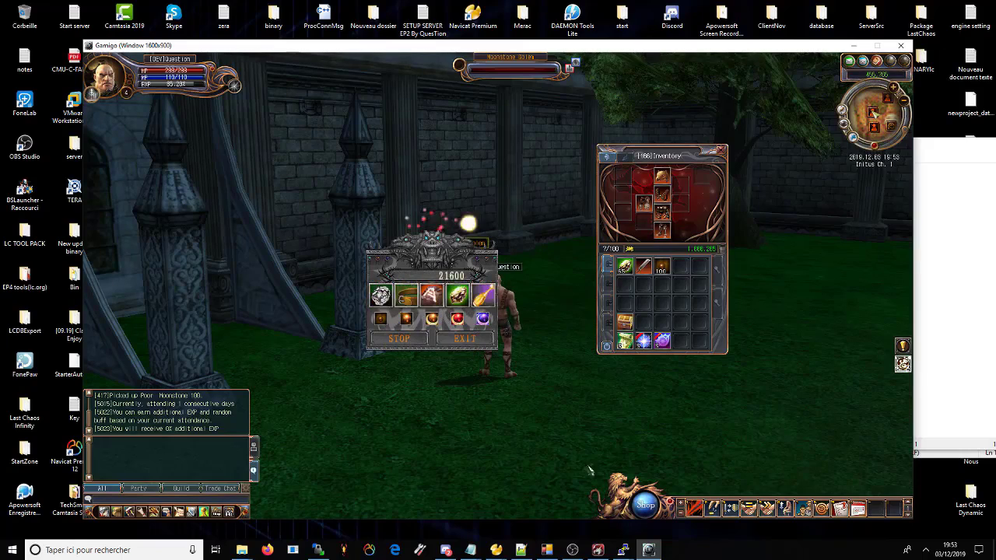
Play several rounds of the golem's reward game with Poor Moonstones to collect the new rewards, and exit the game window
{"action": "left_click", "coordinate": [394, 339]}
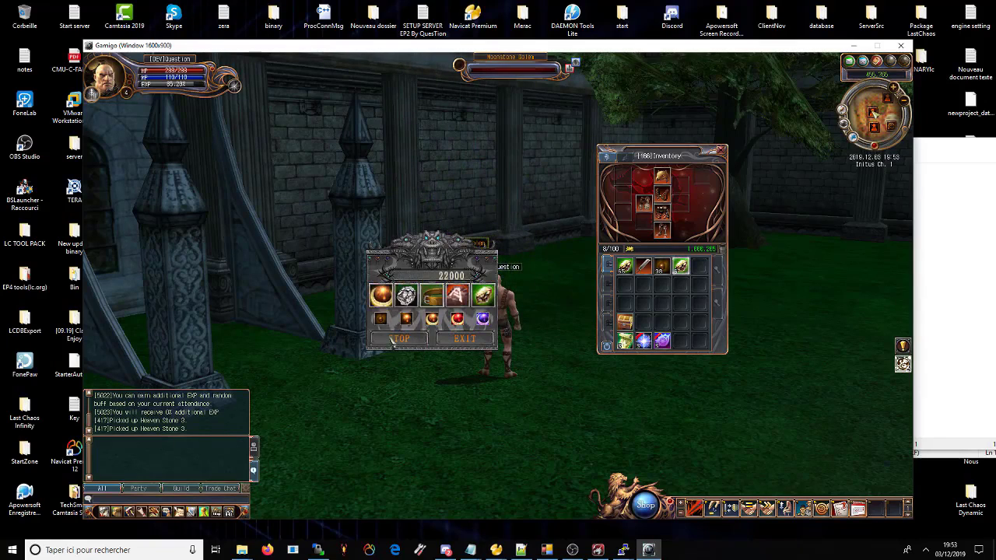
{"action": "left_click", "coordinate": [397, 343]}
{"action": "left_click", "coordinate": [382, 320]}
{"action": "left_click", "coordinate": [397, 341]}
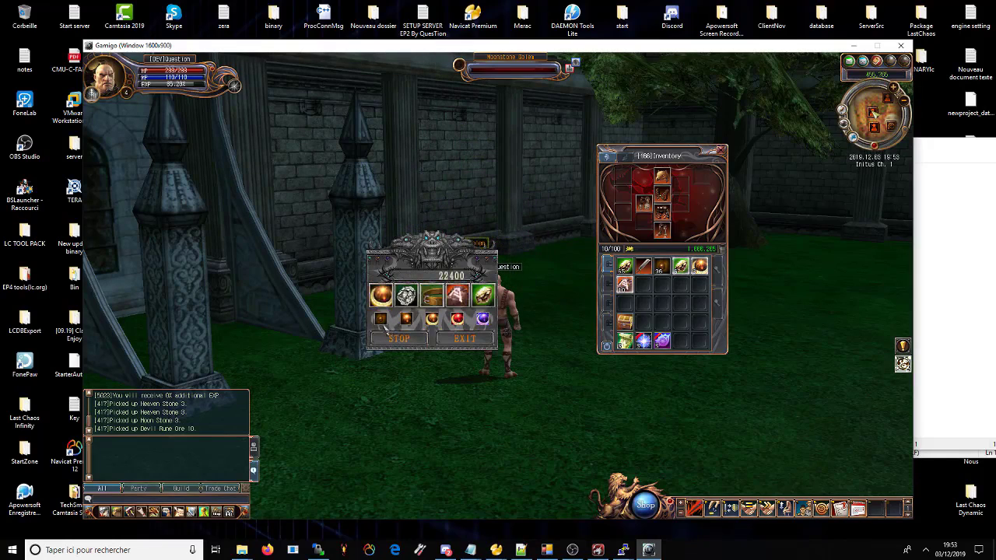
{"action": "left_click", "coordinate": [383, 323]}
{"action": "left_click", "coordinate": [383, 323]}
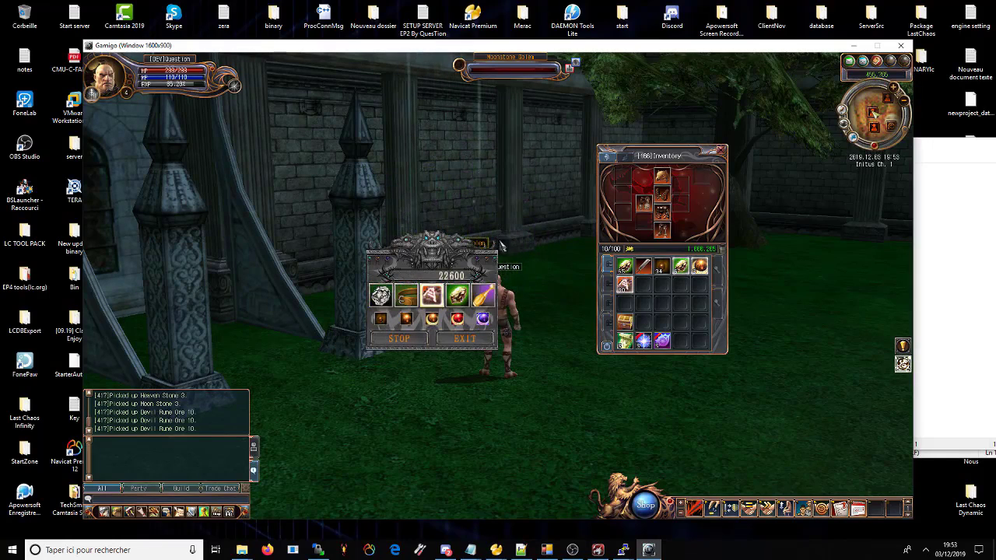
{"action": "left_click", "coordinate": [462, 339]}
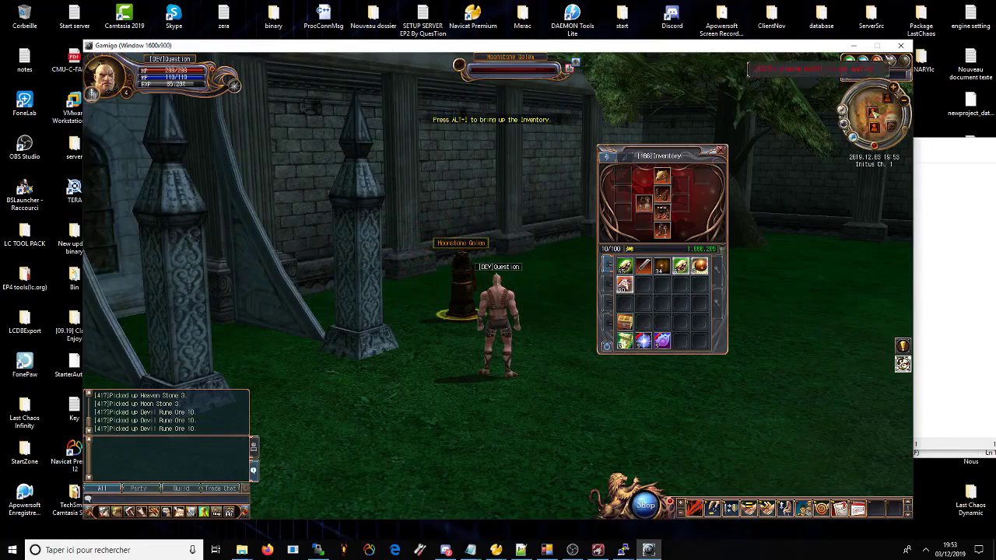
{"action": "mouse_move", "coordinate": [541, 257]}
{"action": "left_mouse_down"}
{"action": "mouse_move", "coordinate": [382, 347]}
{"action": "mouse_move", "coordinate": [276, 338]}
{"action": "left_mouse_up"}
{"action": "left_click", "coordinate": [275, 338]}
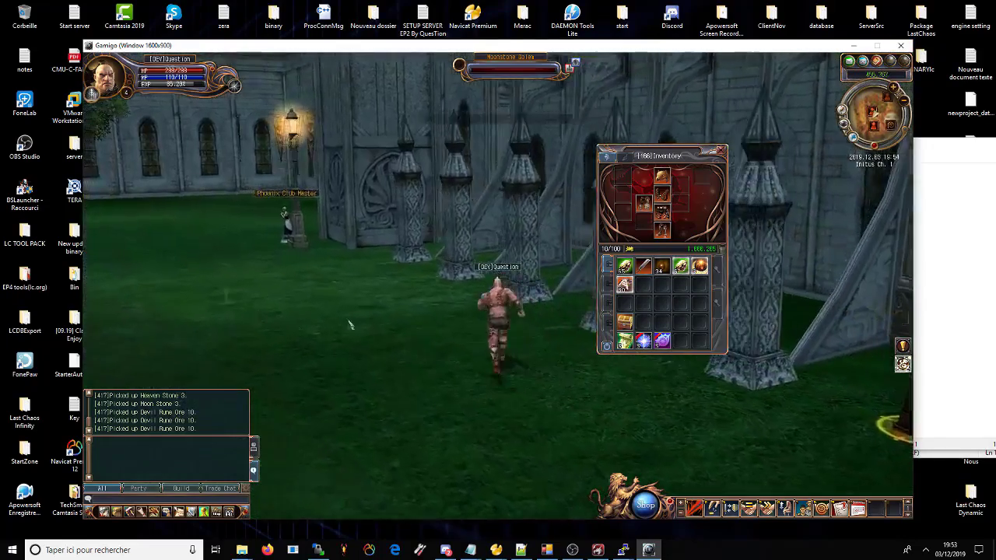
{"action": "left_click", "coordinate": [535, 268]}
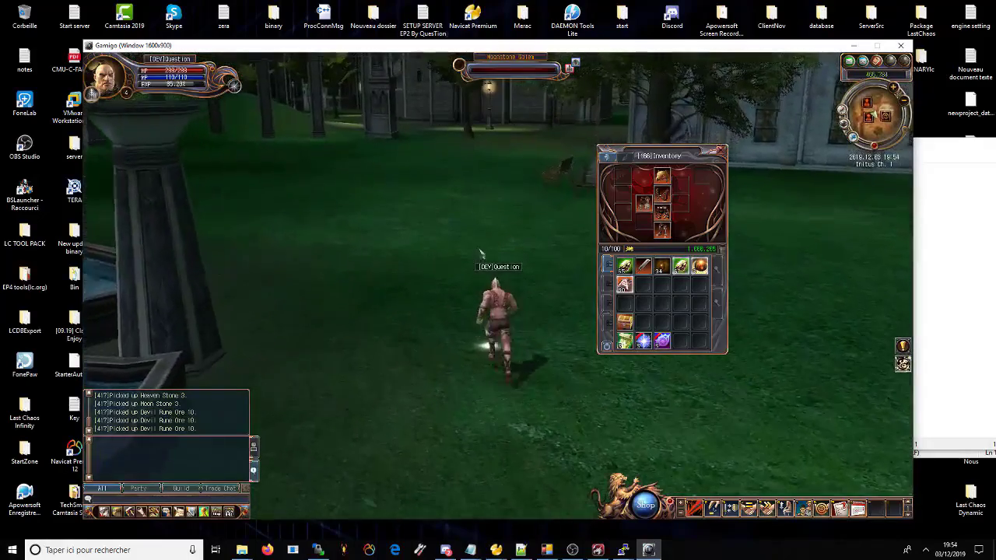
{"action": "left_click", "coordinate": [481, 254]}
{"action": "left_click", "coordinate": [439, 252]}
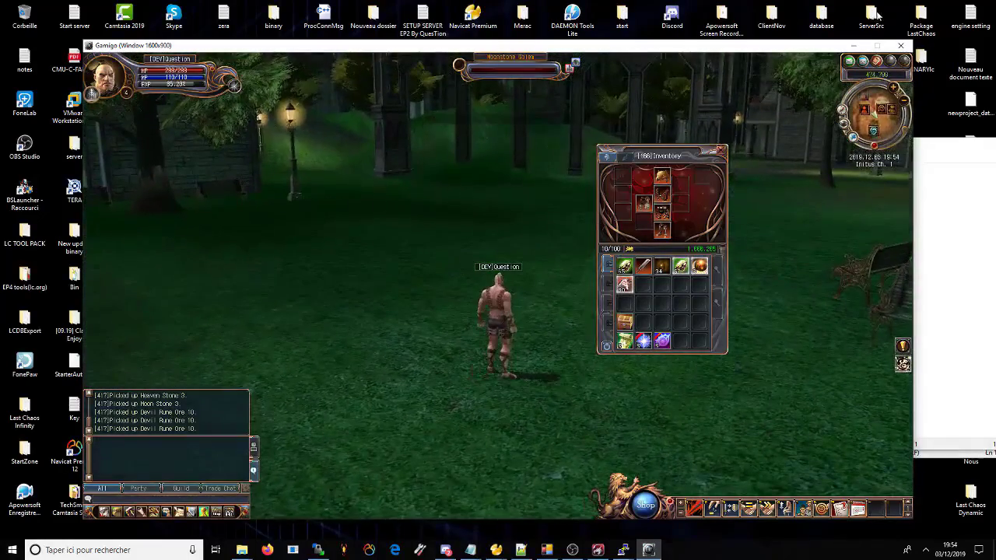
Close the game client and open Config_Localize_USA.h from the ServerSrc\ShareLib folder in Notepad++
{"action": "left_click", "coordinate": [901, 47]}
{"action": "double_click", "coordinate": [870, 17]}
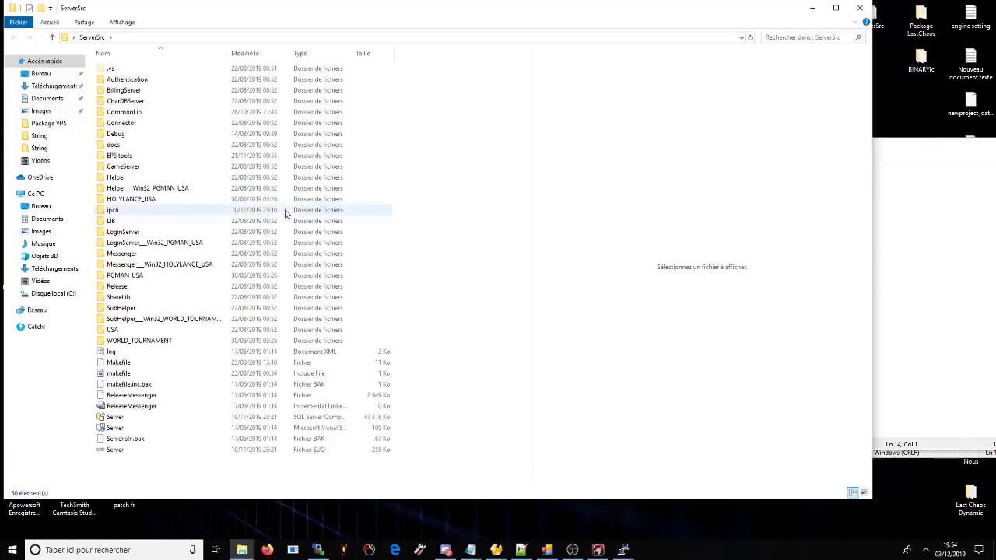
{"action": "double_click", "coordinate": [118, 296]}
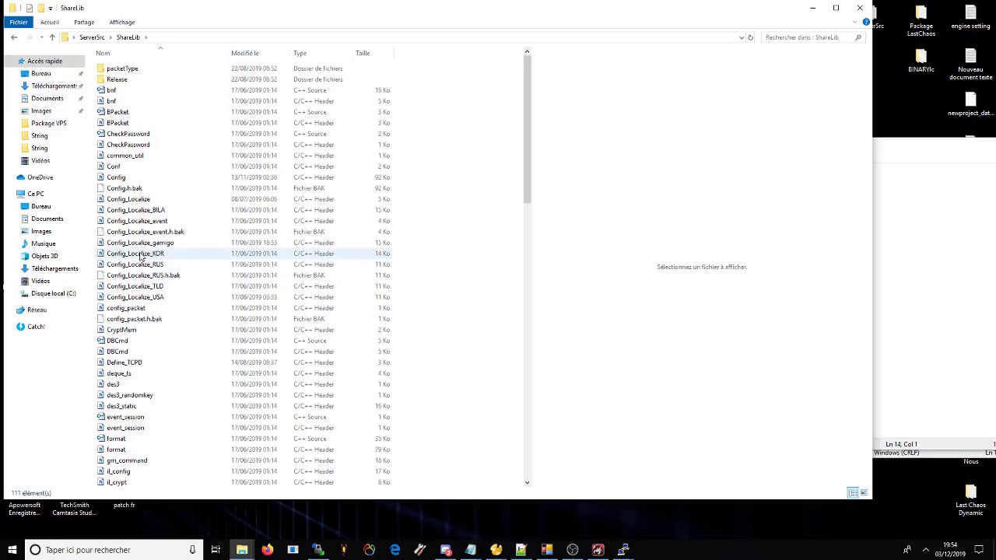
{"action": "left_click", "coordinate": [144, 300]}
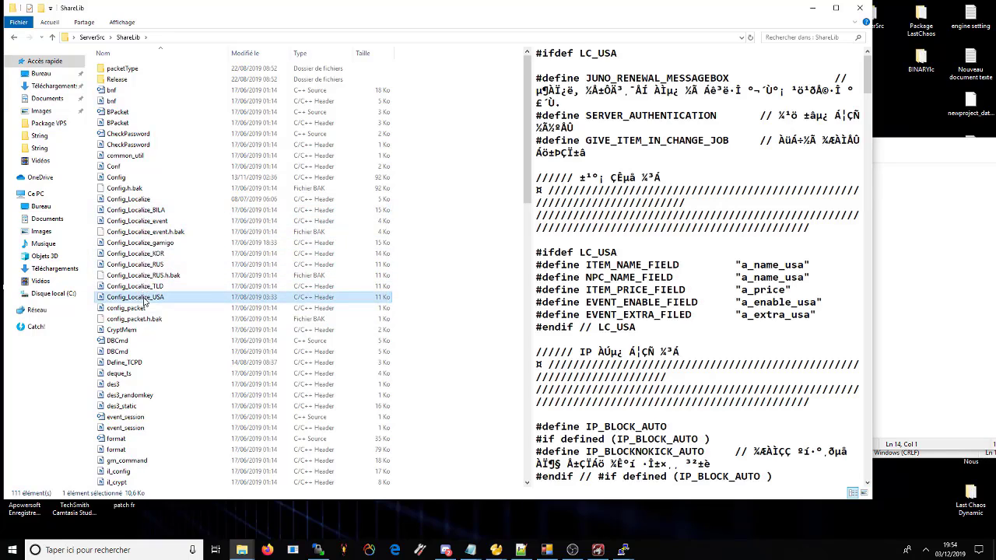
{"action": "right_click", "coordinate": [144, 299]}
{"action": "left_click", "coordinate": [195, 74]}
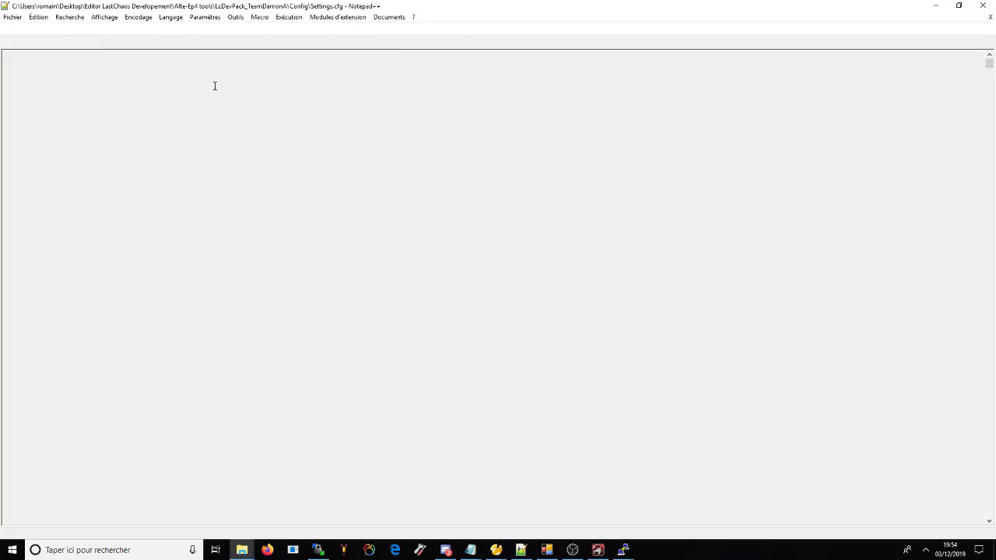
Open the text search for Config_Localize_USA.h
{"action": "left_click", "coordinate": [164, 30]}
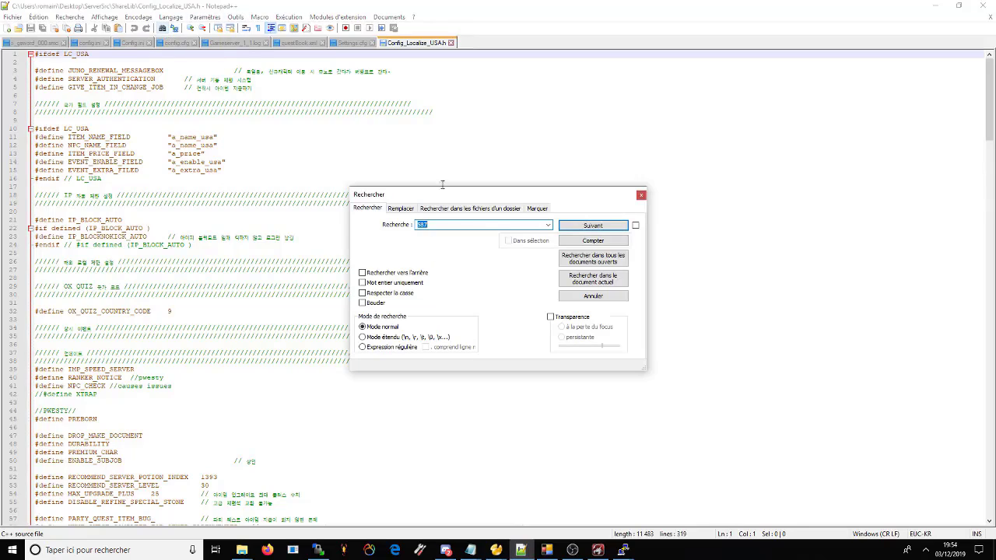